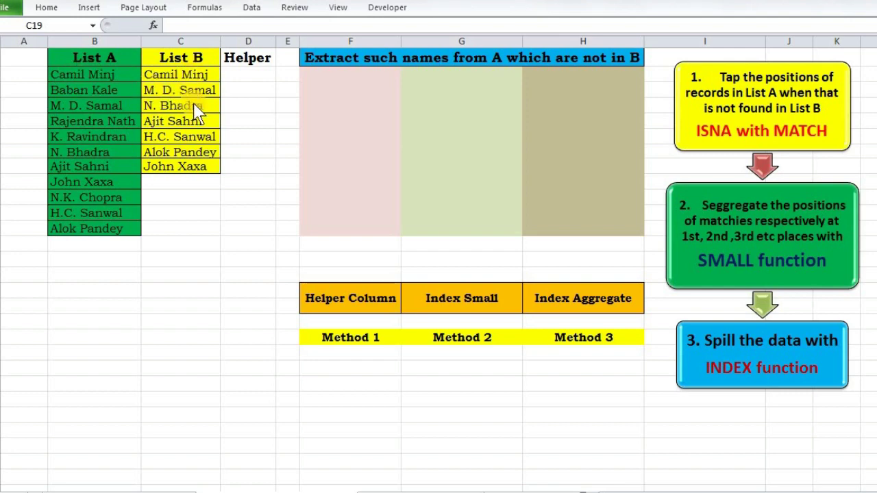
Step: Start a MATCH formula in Helper cell D2 with B2 from List A as the lookup value
left_click(236, 74)
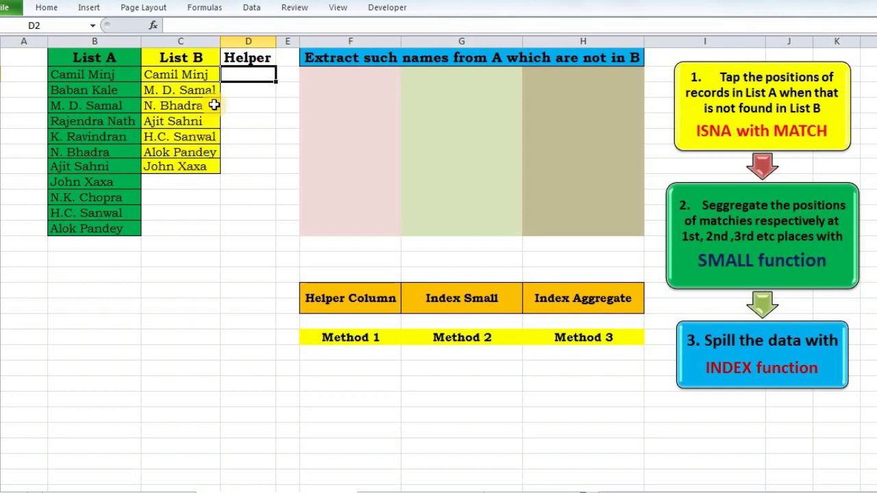
type("=")
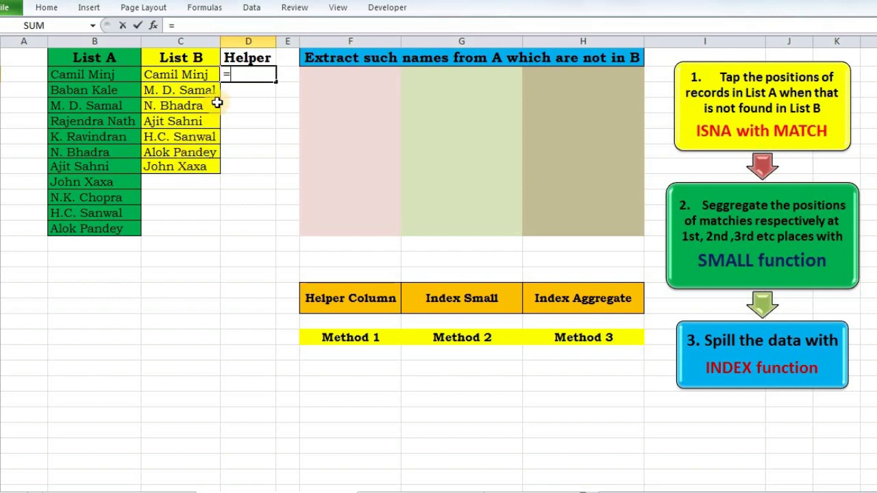
type("s")
key("BackSpace")
type("mat")
key("Tab")
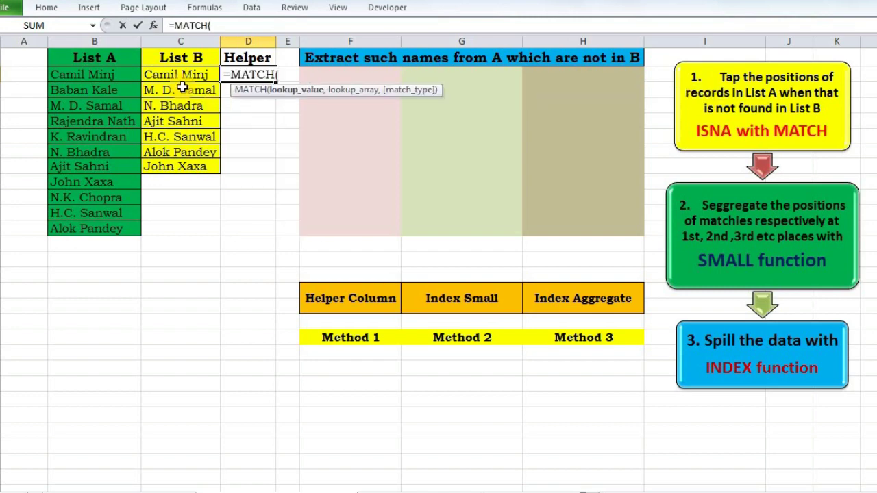
left_click(88, 76)
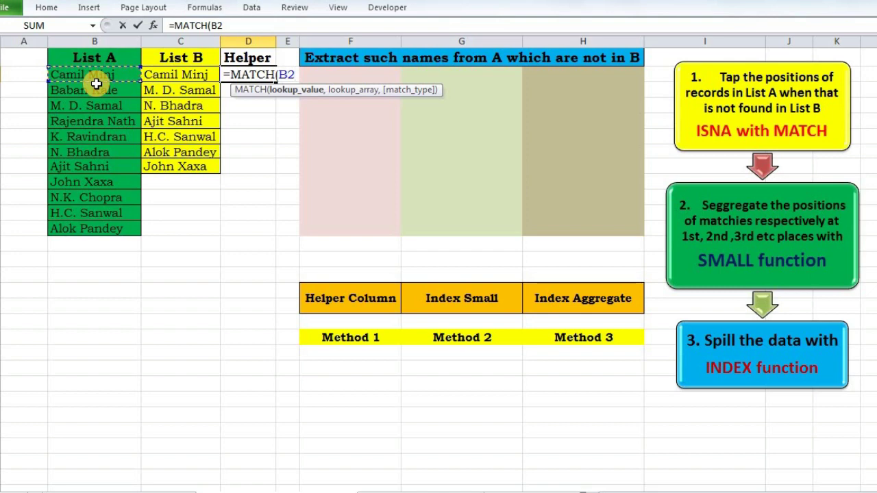
type(",")
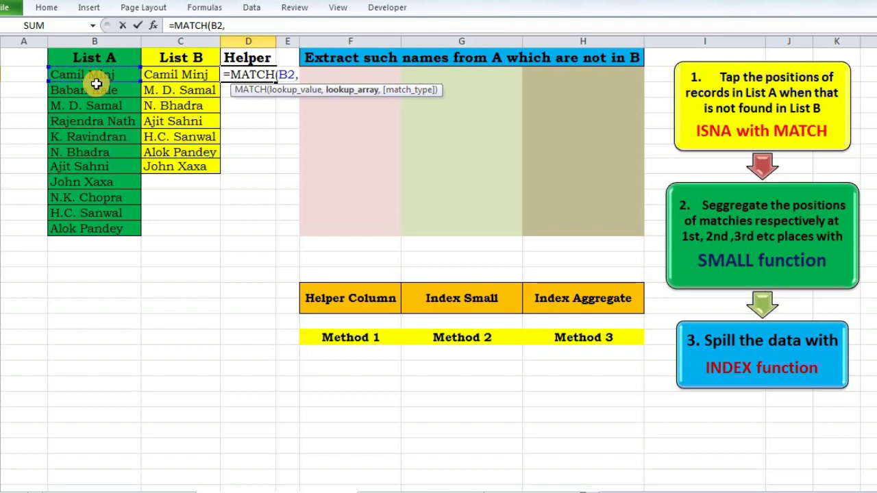
Step: Complete D2 as =MATCH(B2,$C$2:$C$8,0) and fill it down the Helper column to the end of List A
left_click(167, 76)
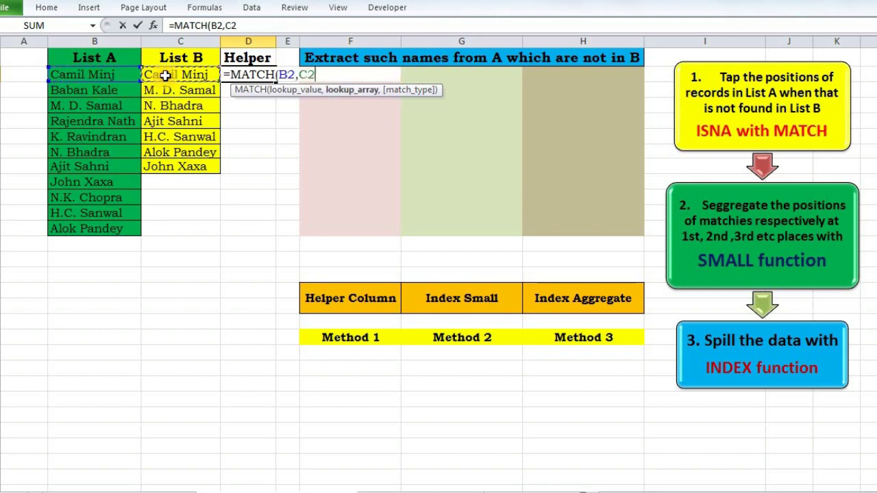
key("ctrl+shift+Down")
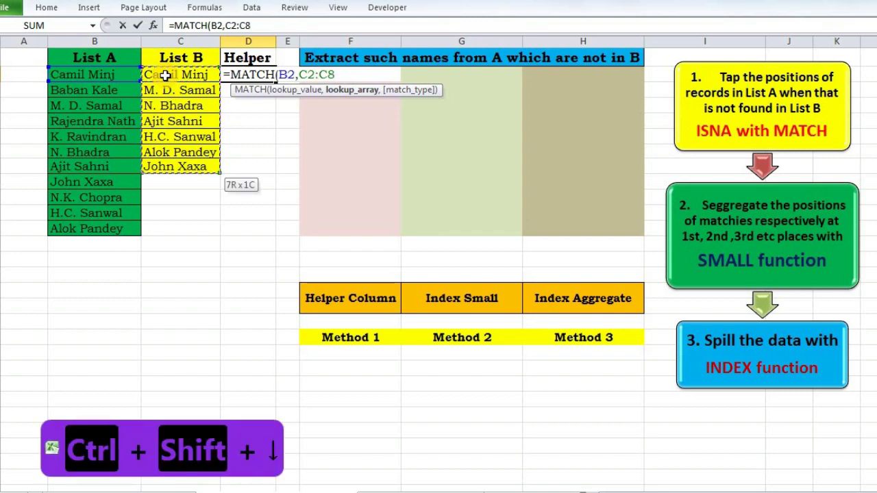
key("F4")
type(",")
key("Down")
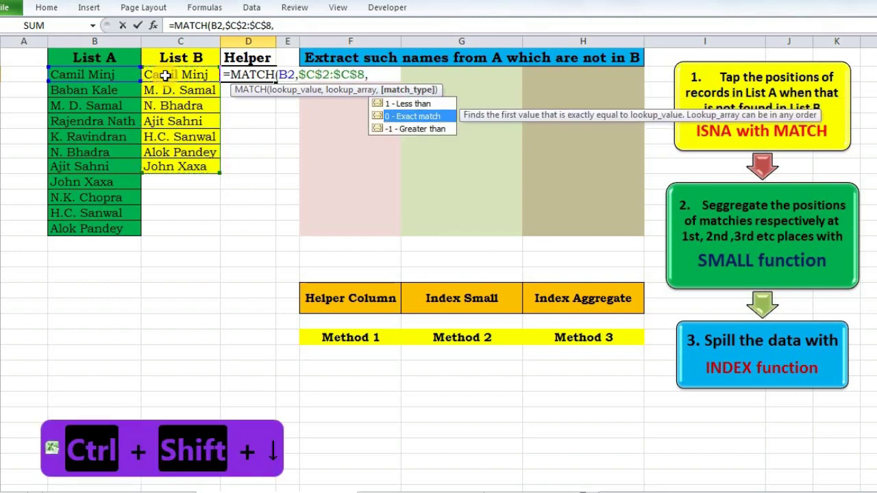
type("0)")
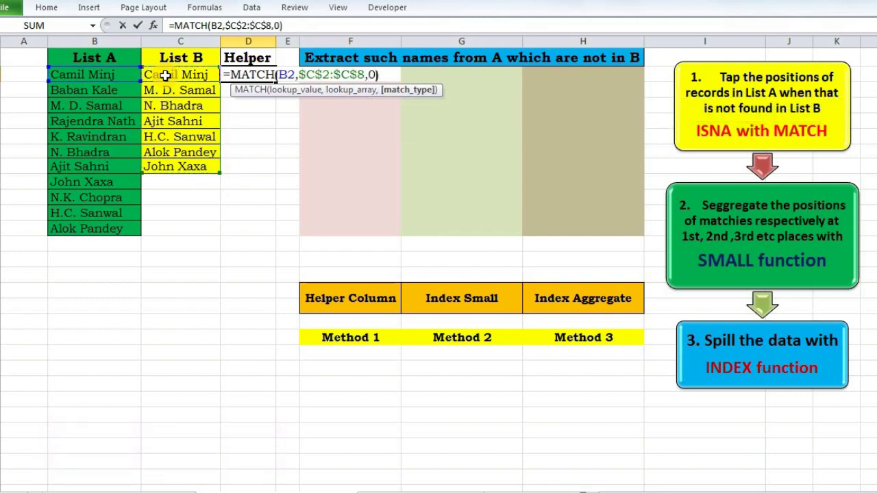
key("Return")
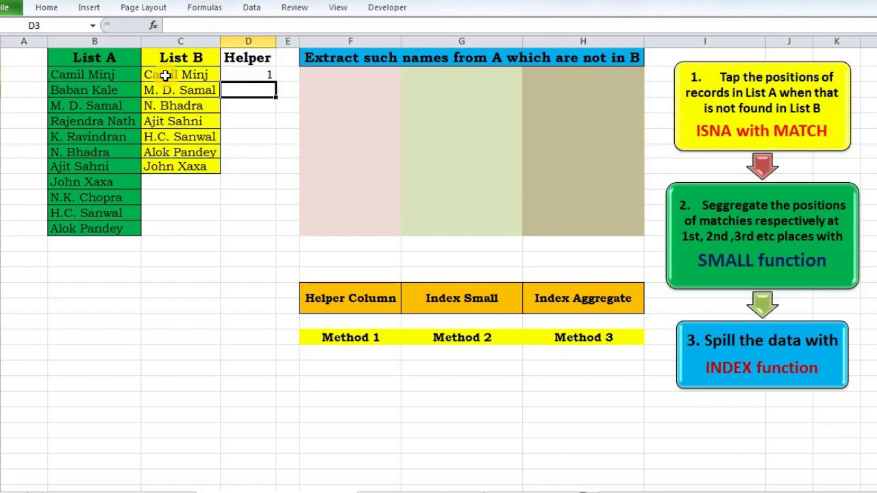
left_click(250, 76)
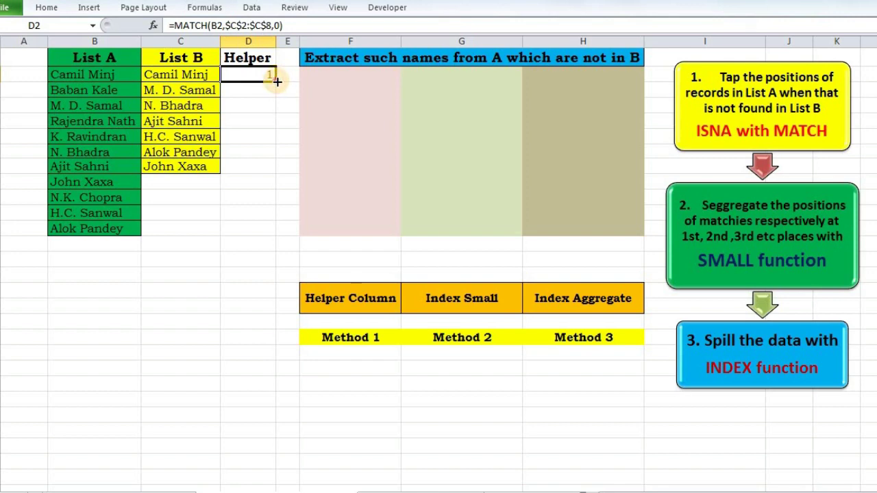
double_click(276, 81)
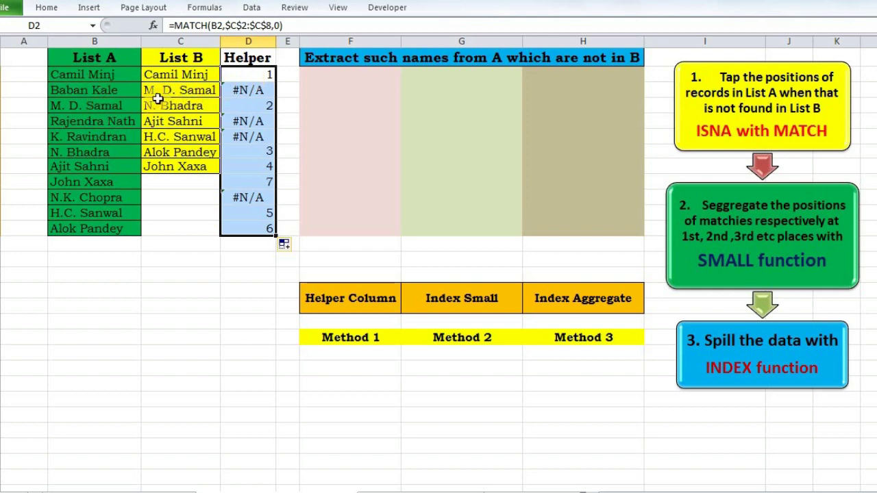
Step: Wrap the D2 formula in ISNA as =ISNA(MATCH(B2,$C$2:$C$8,0)) and fill it down the Helper column
double_click(233, 74)
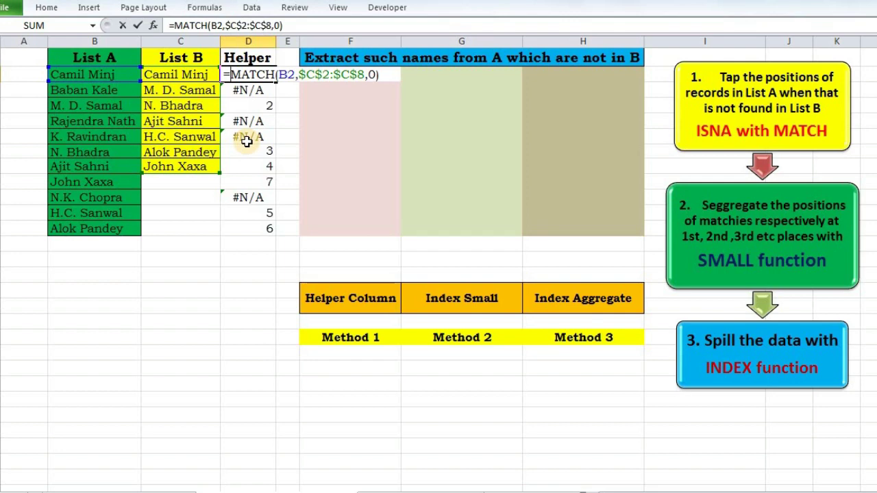
type("is")
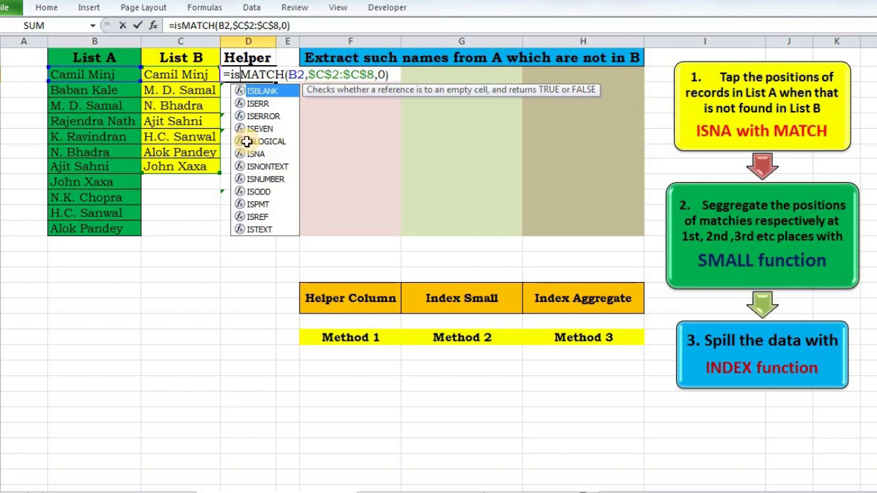
type("na")
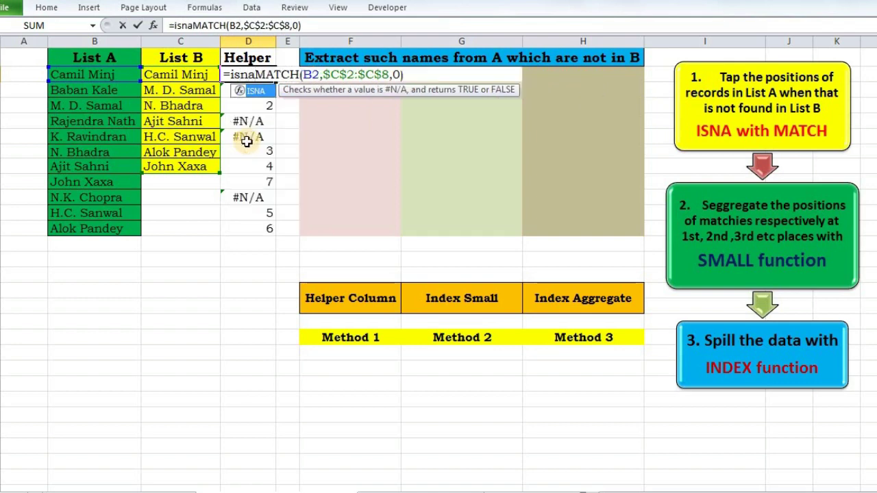
key("Tab")
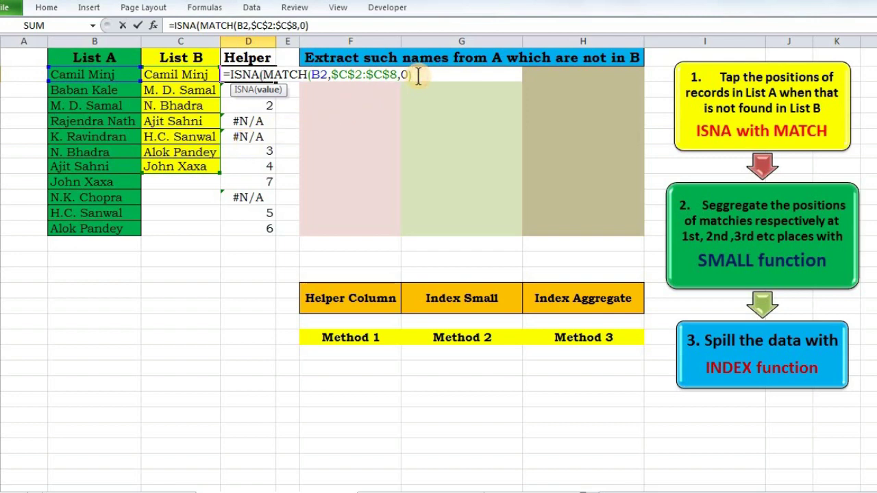
type(")")
key("Return")
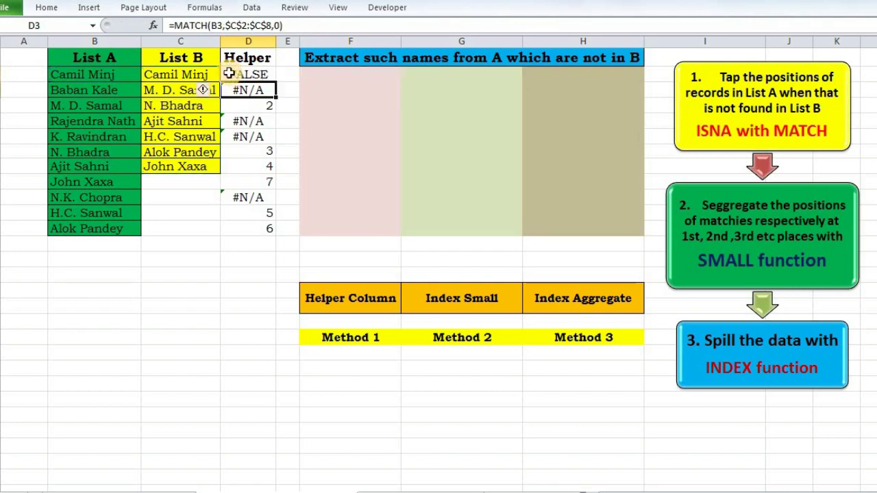
left_click(251, 74)
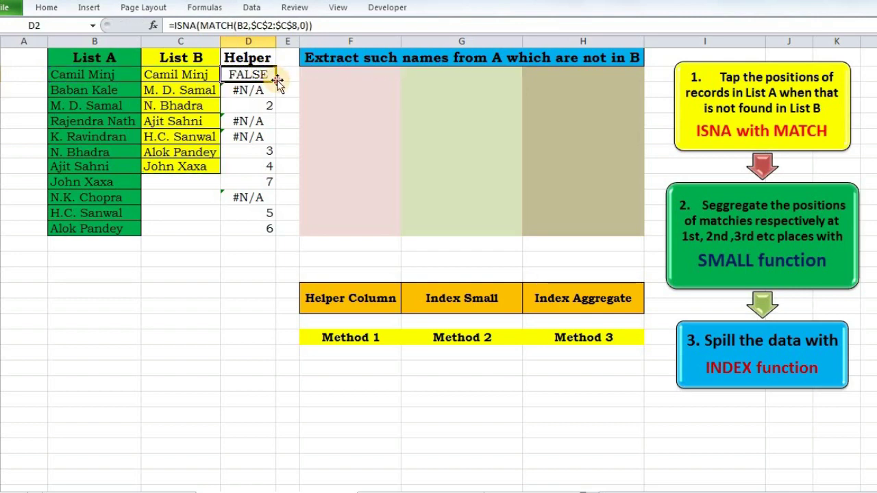
double_click(276, 82)
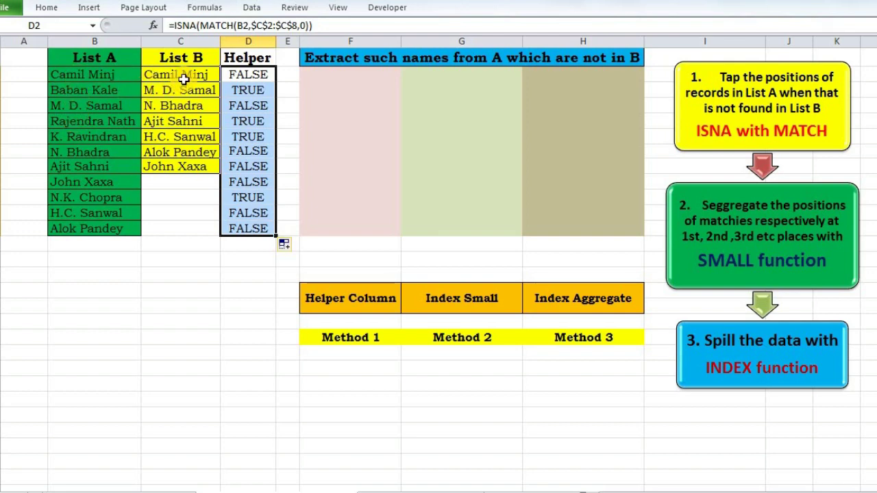
Step: Examine the ISNA results in Helper cells D2, D5, D6 and D8 and the formula in D2
left_click(239, 75)
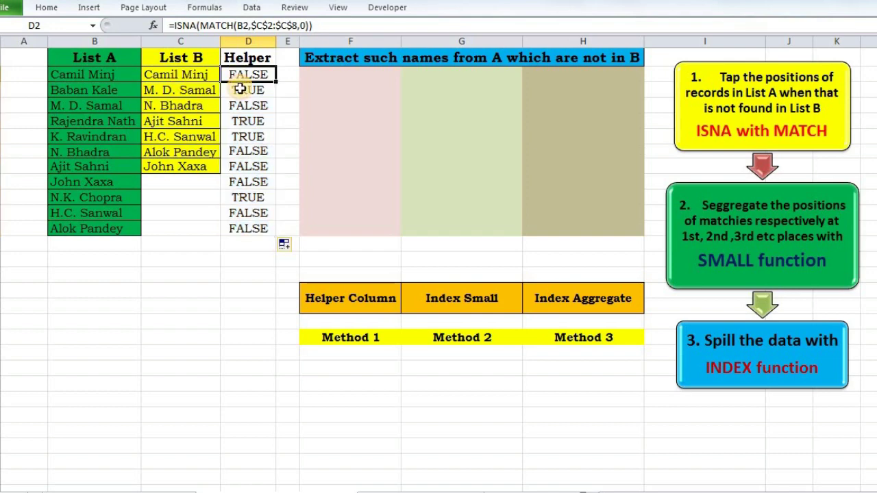
left_click(243, 121)
left_click(240, 136)
left_click(235, 166)
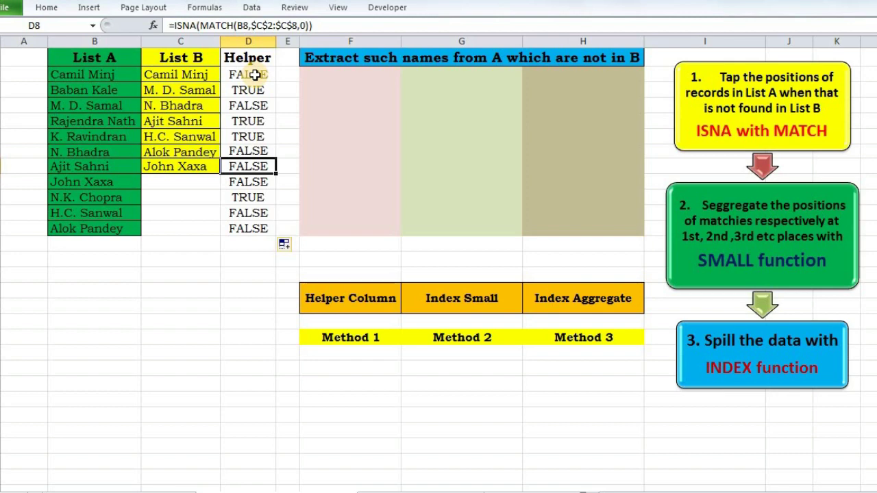
double_click(255, 76)
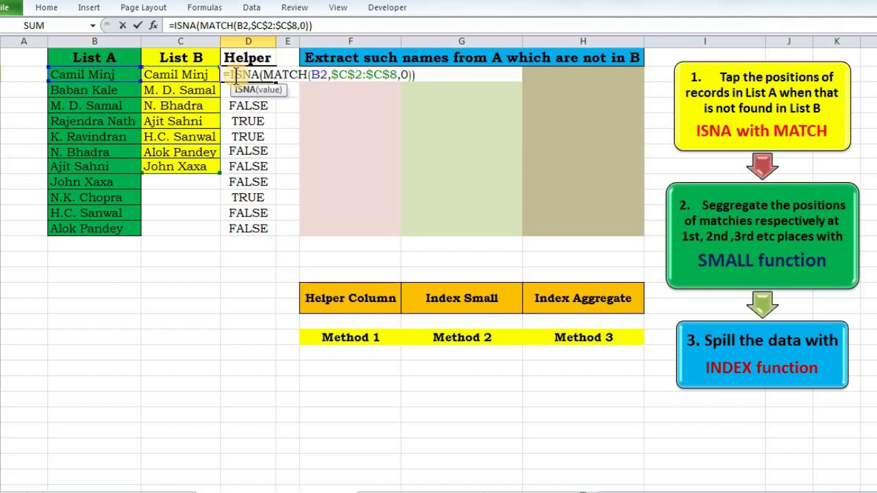
key("Return")
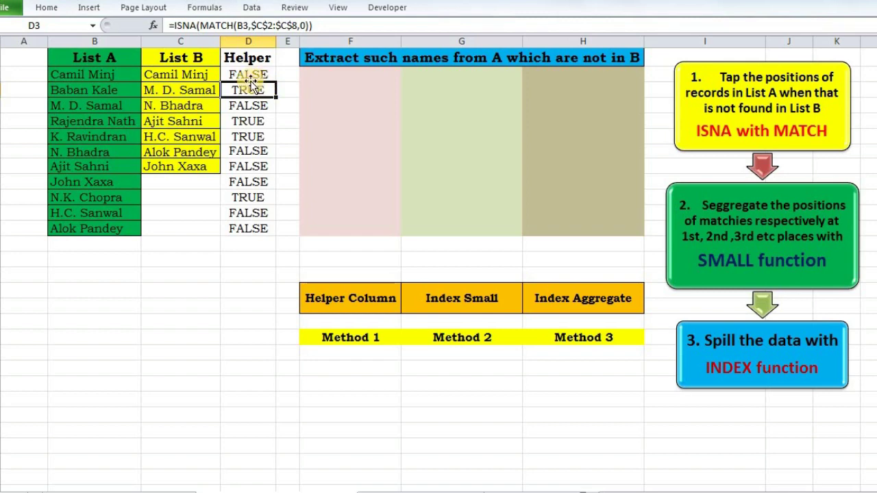
Step: Turn the D2 formula into a running count with =SUM(D1,ISNA(MATCH(B2,$C$2:$C$8,0)))
double_click(231, 73)
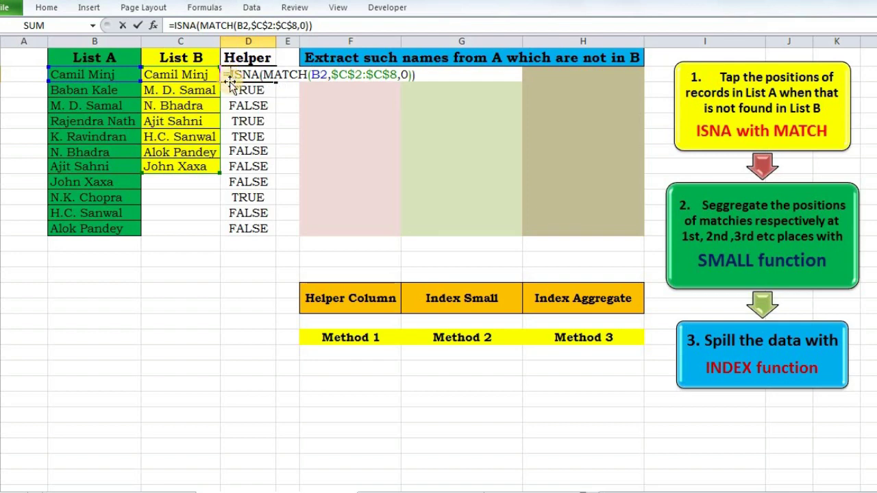
type("sum")
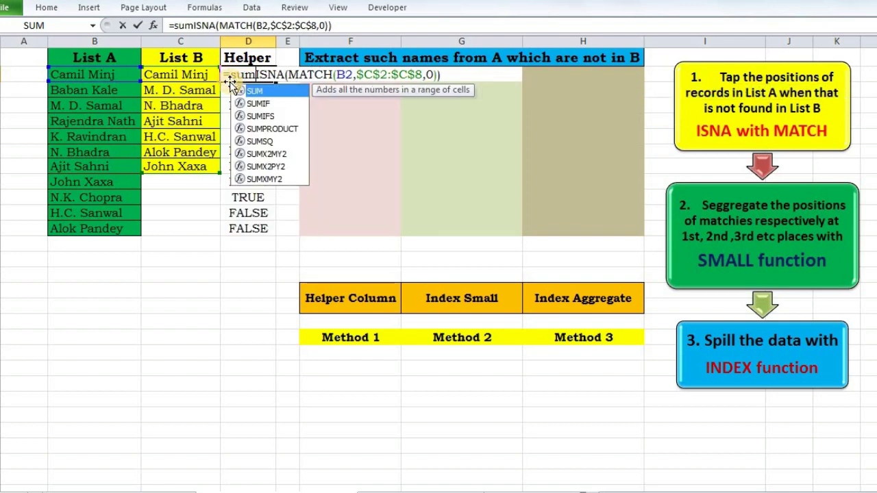
key("Tab")
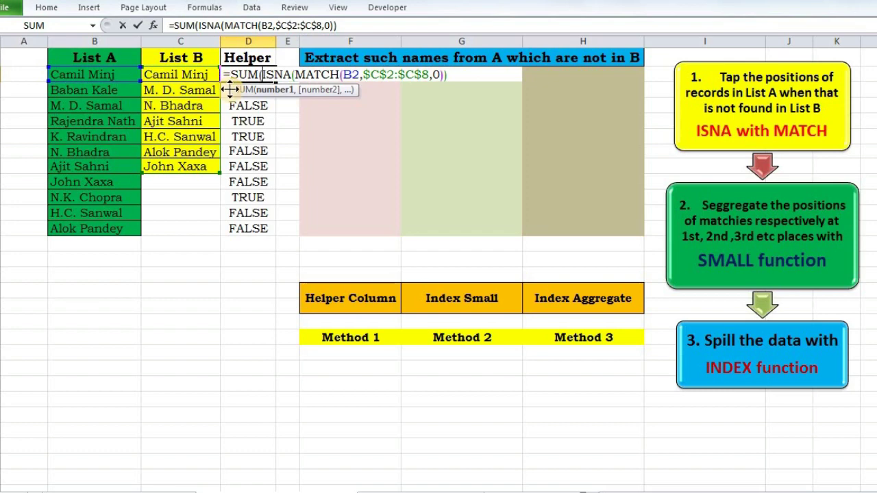
left_click(240, 57)
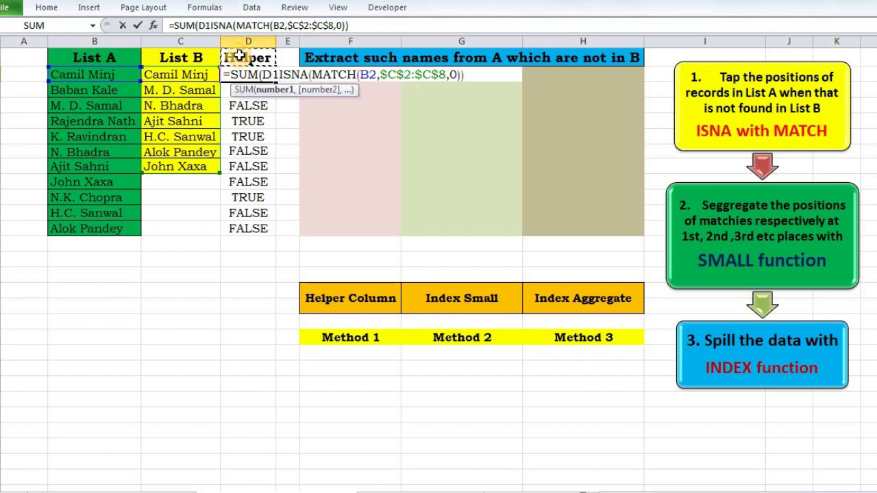
type(",")
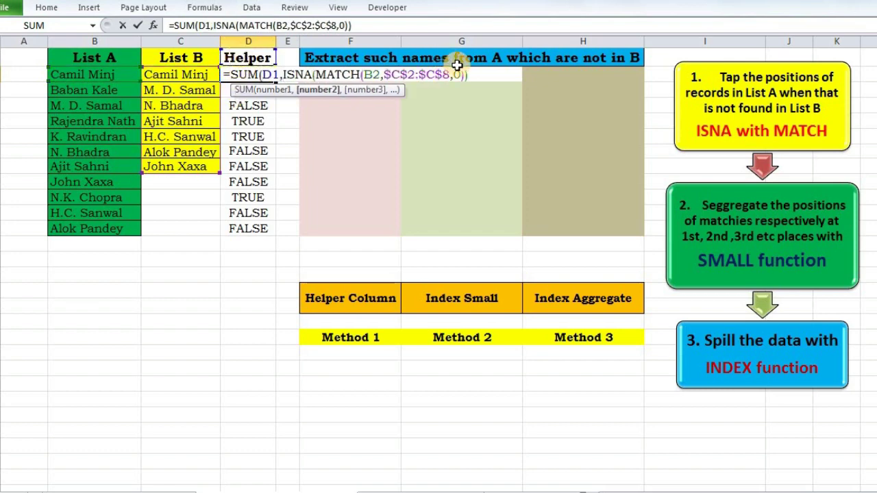
left_click(484, 78)
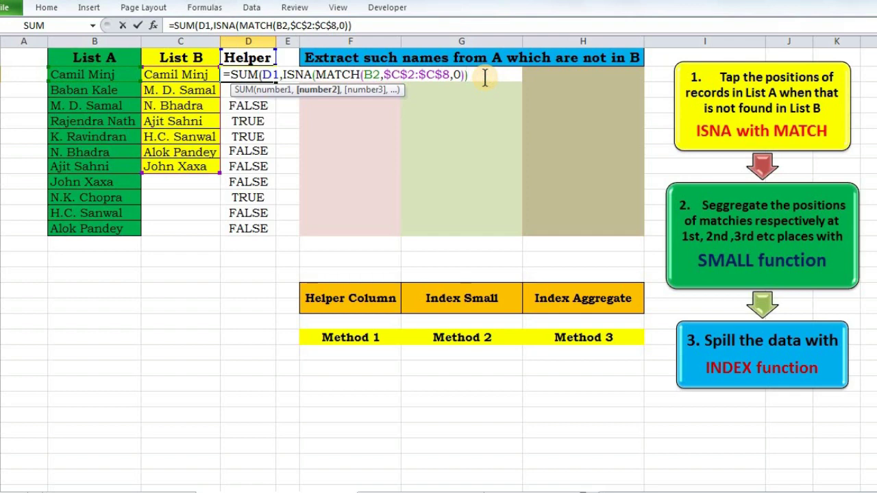
type(")")
key("Return")
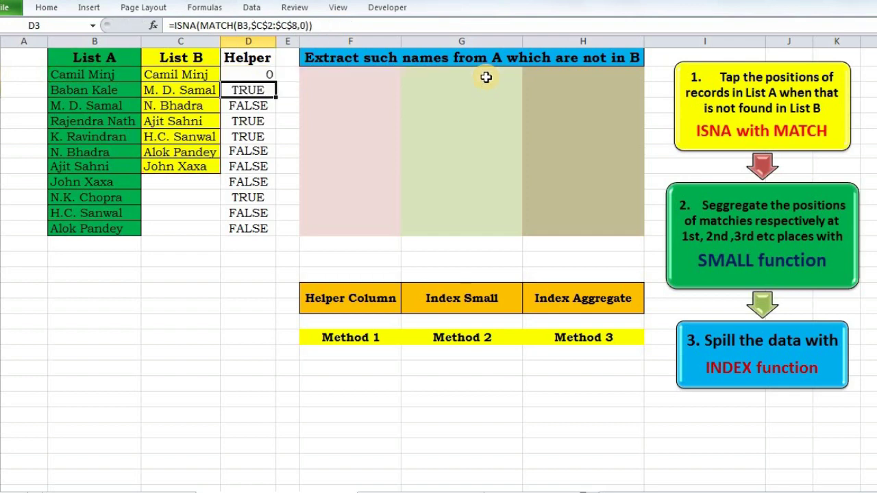
Step: Copy the SUM formula from D2 into D3 and check it against the List A entry in B3
left_click(247, 74)
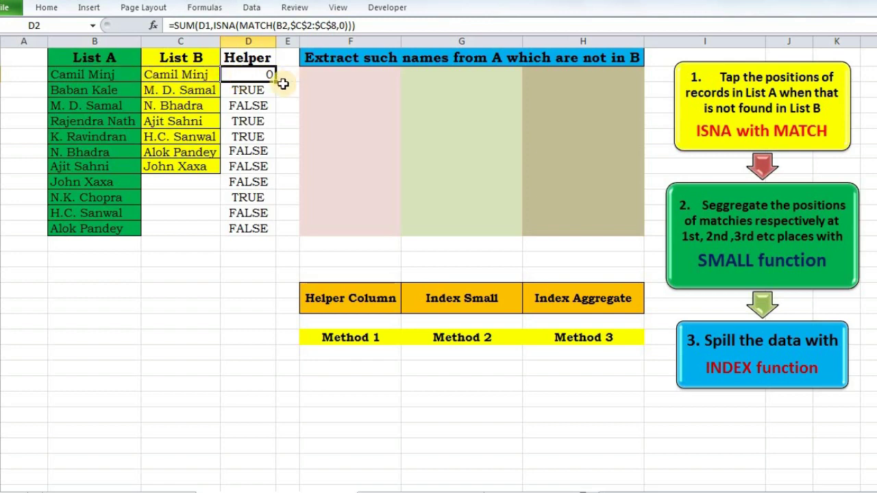
left_click_drag(275, 80, 277, 101)
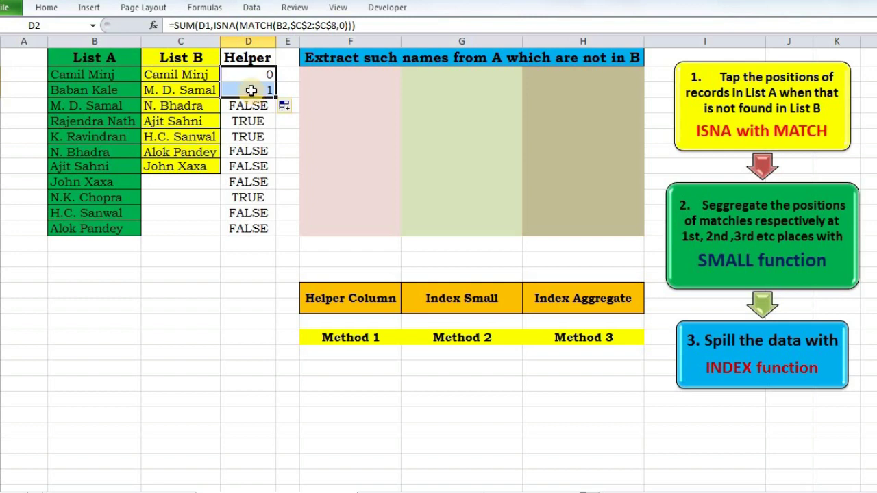
left_click(251, 90)
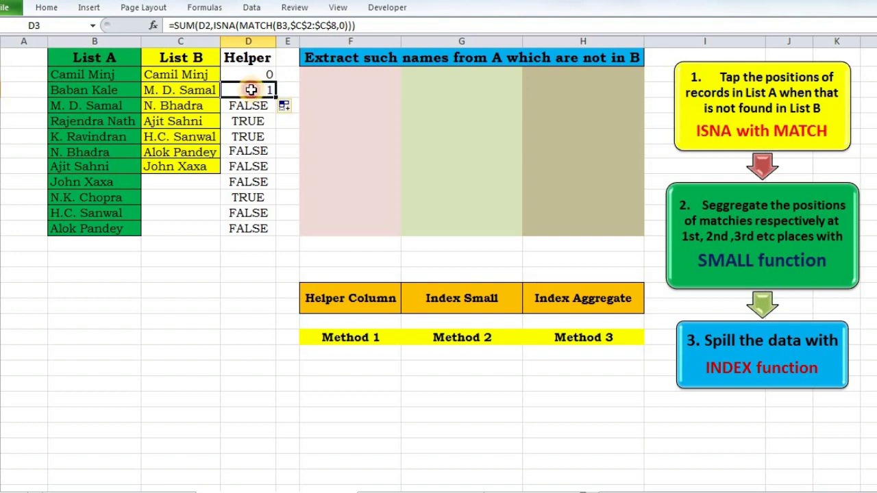
left_click(73, 90)
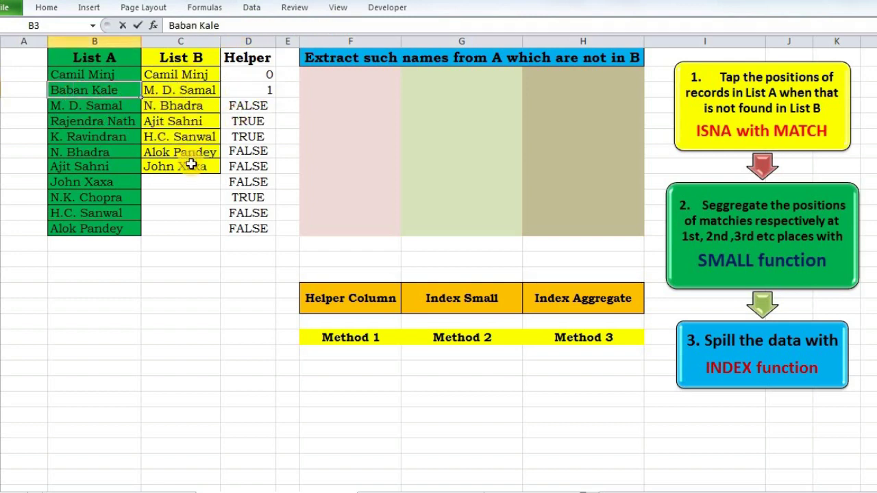
left_click(248, 90)
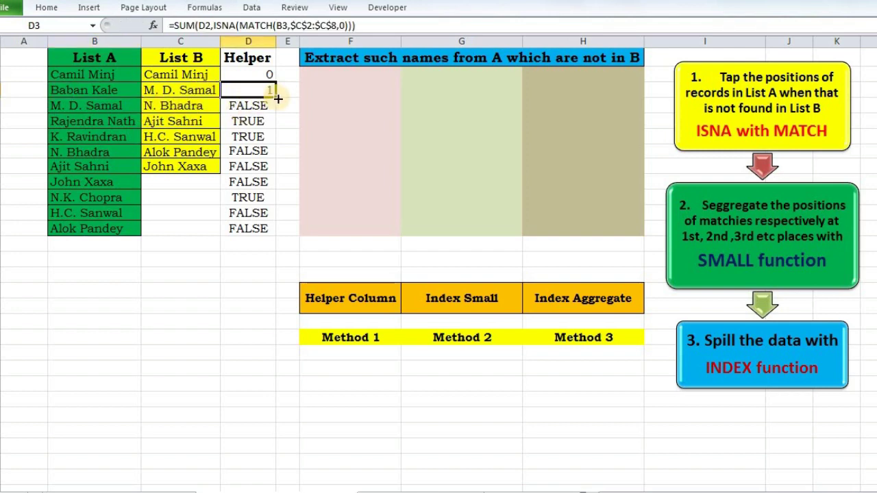
Step: Copy the SUM formula from D3 into D4 and inspect the cell references it uses
left_click_drag(275, 98, 278, 112)
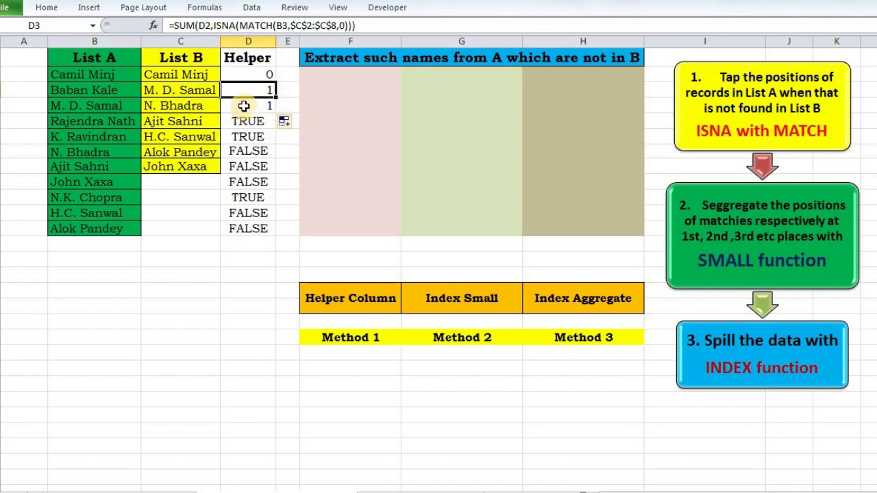
double_click(241, 109)
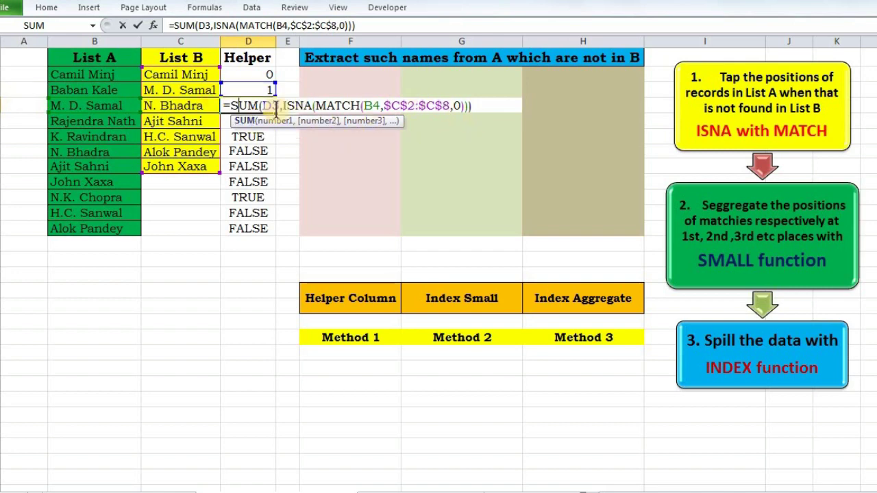
key("Return")
left_click(274, 107)
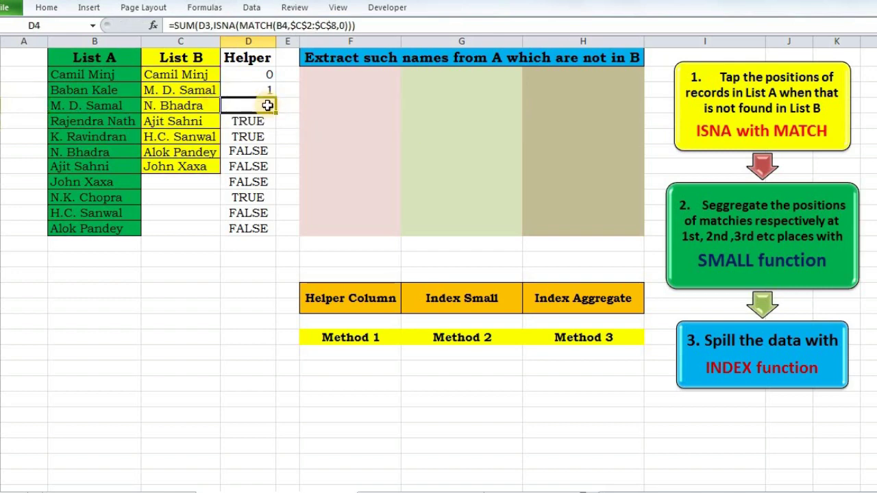
double_click(273, 108)
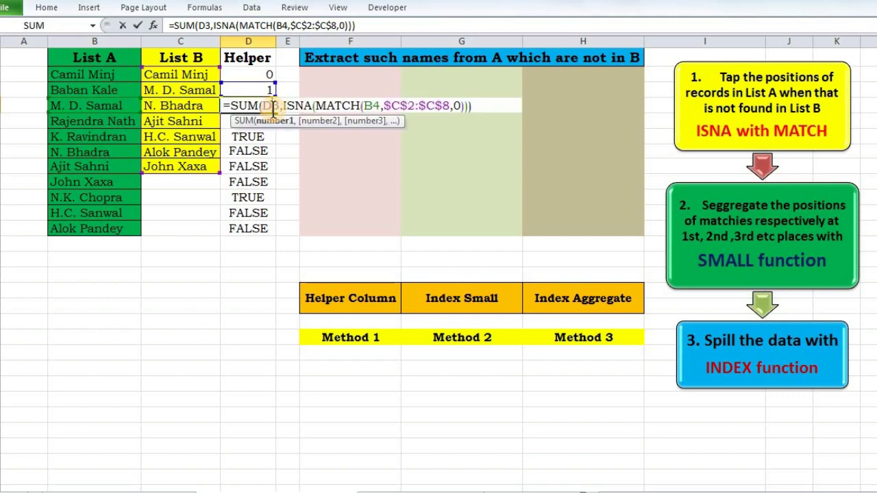
key("Return")
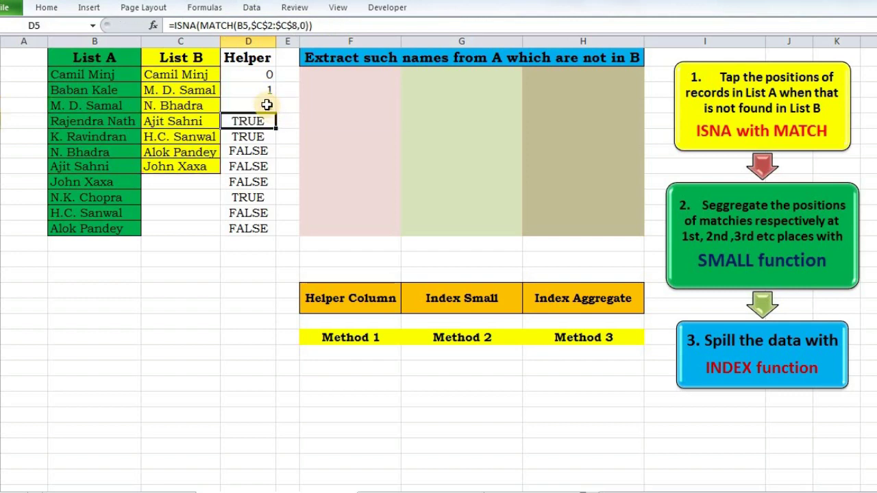
Step: Fill the running-count SUM formula from D4 down the rest of the Helper column to D12
left_click(276, 110)
double_click(276, 113)
left_click(270, 167)
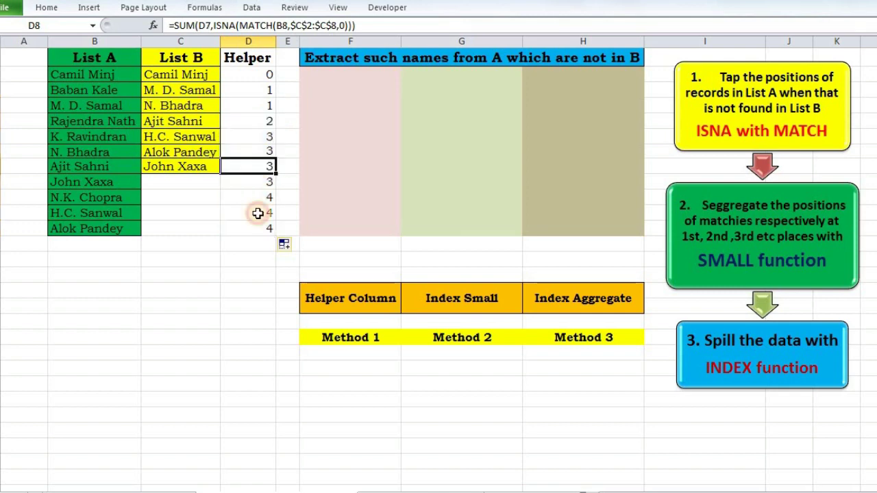
Step: Compare the running counts in Helper cells D2, D3, D5 and D6 with the List A entries in B3 and B5
left_click(252, 76)
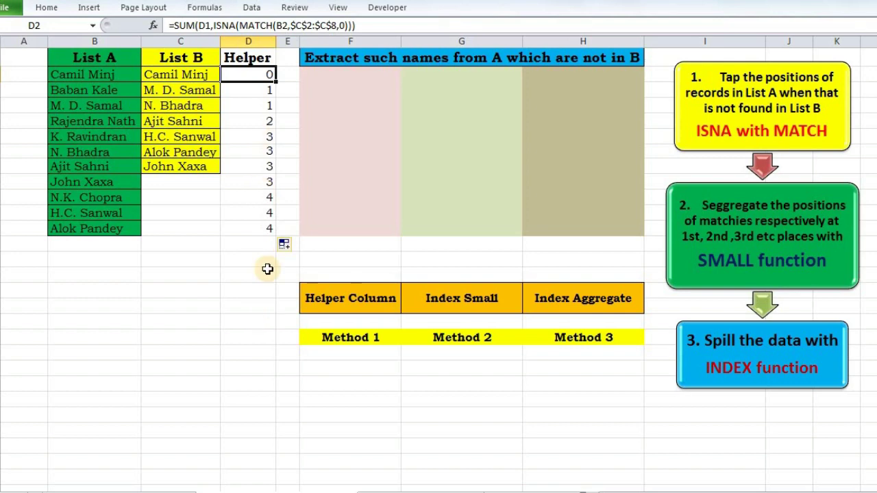
left_click(251, 95)
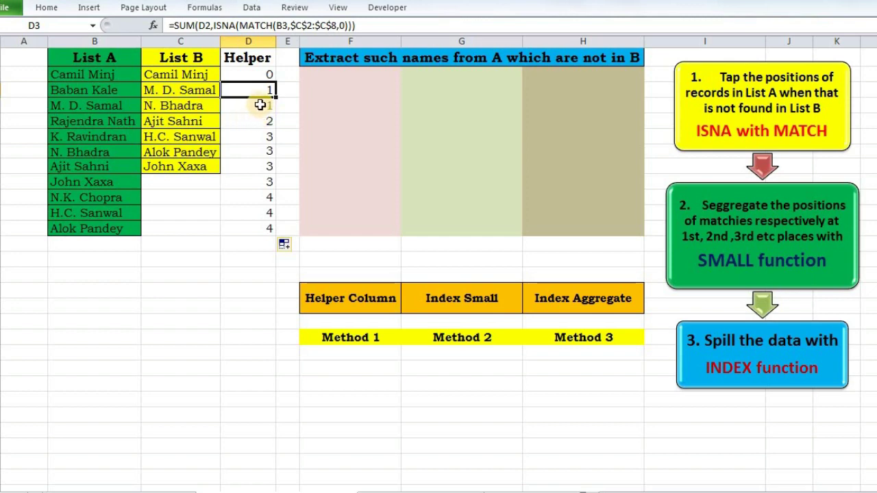
left_click(78, 89)
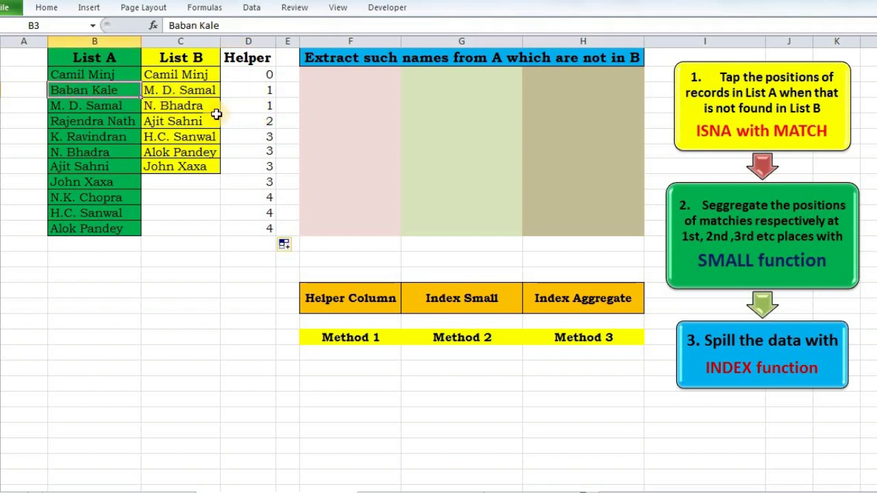
left_click(251, 121)
left_click(109, 127)
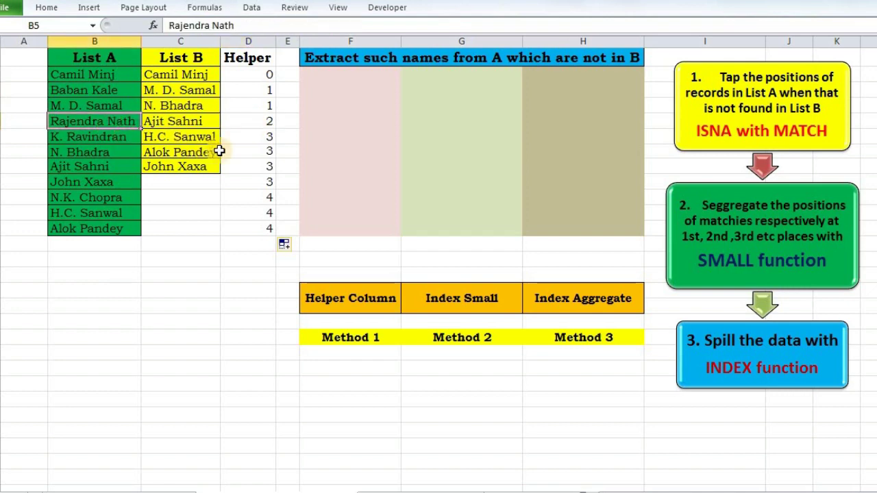
left_click(241, 139)
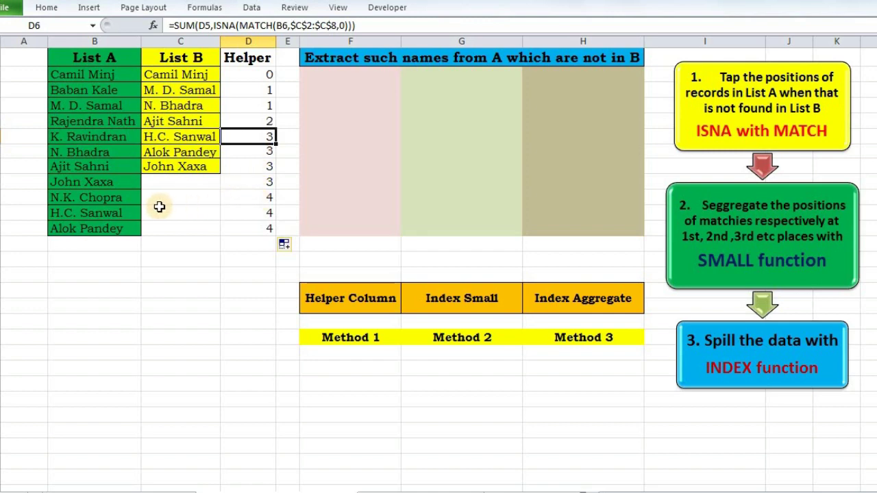
Step: Begin an INDEX formula in F2 over $B$2:$D$12, with a MATCH row argument that looks up ROWS(F2:F2)
left_click(356, 90)
left_click(358, 77)
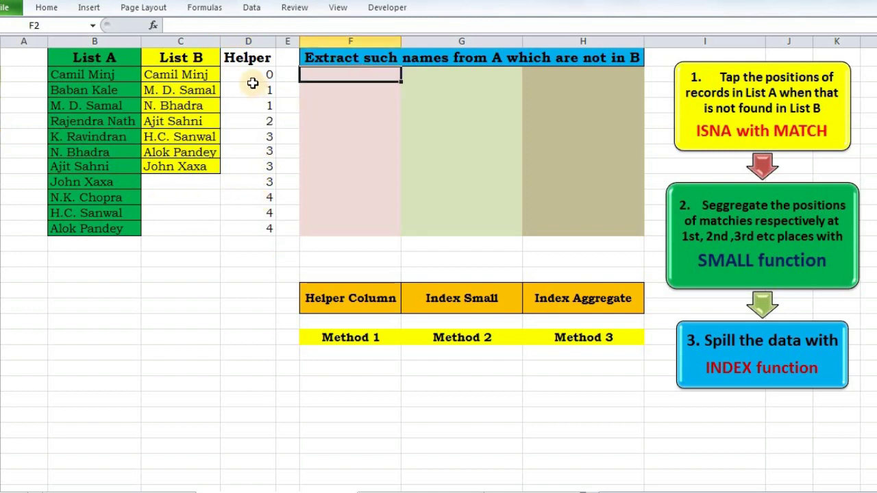
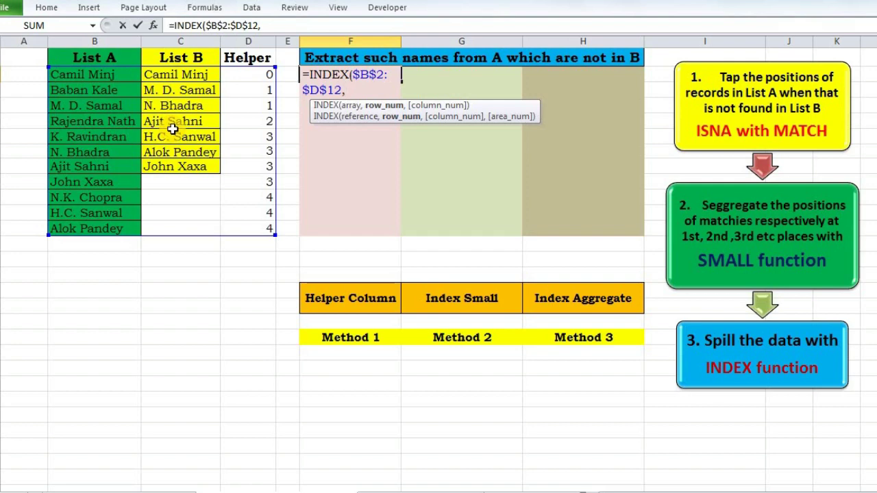
type("match")
key("Tab")
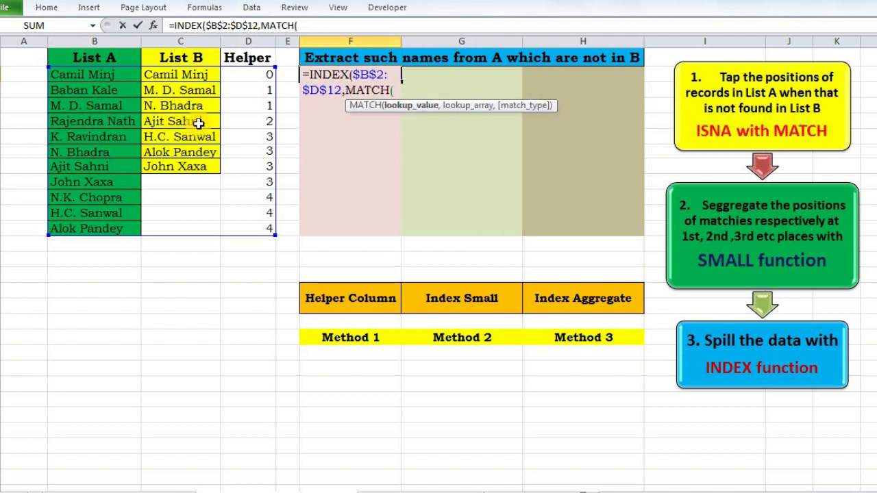
type("rows")
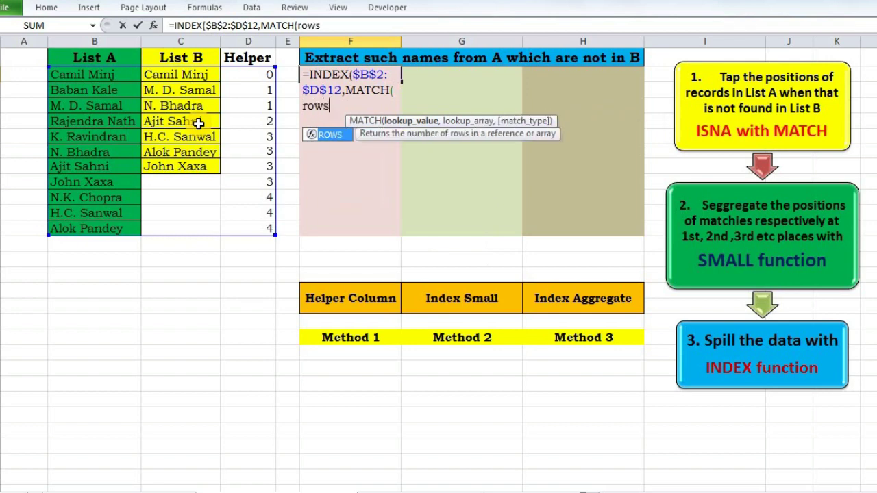
key("Tab")
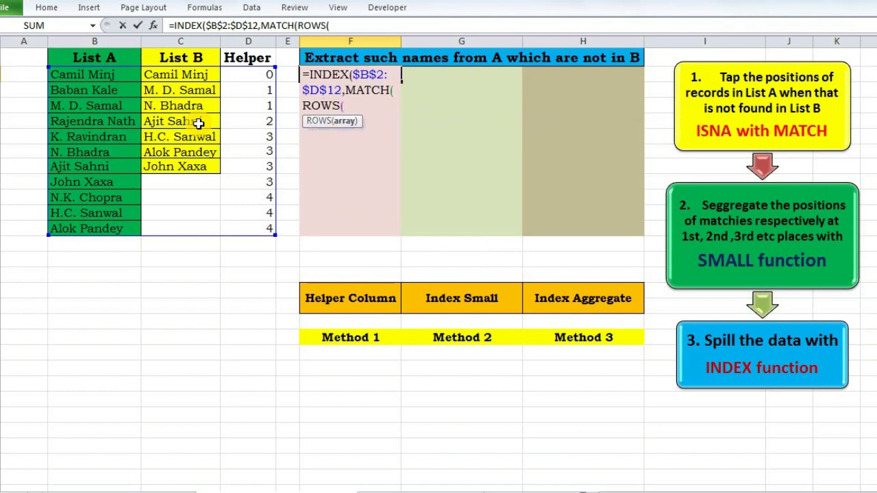
type("F")
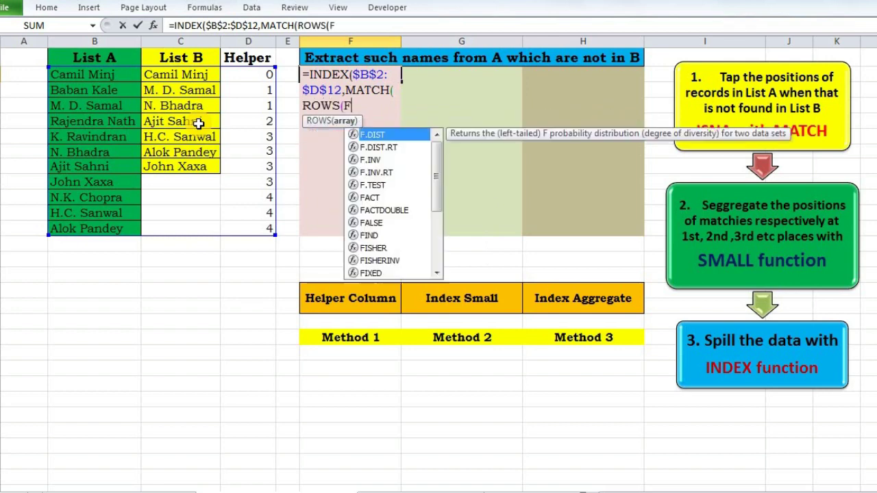
type("2")
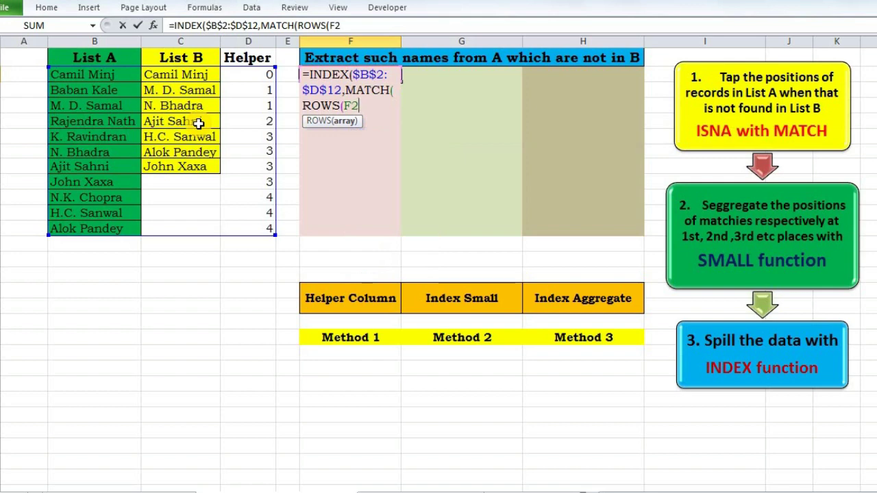
type(",")
key("BackSpace")
type(":F2")
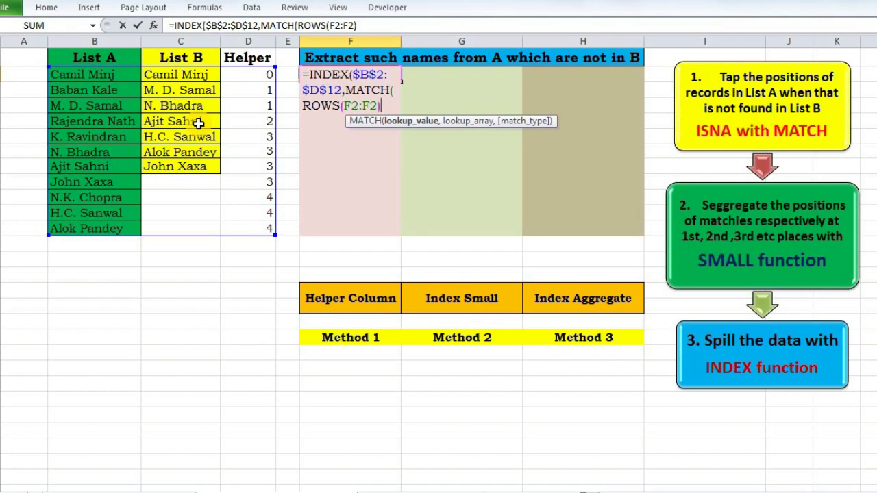
type(",")
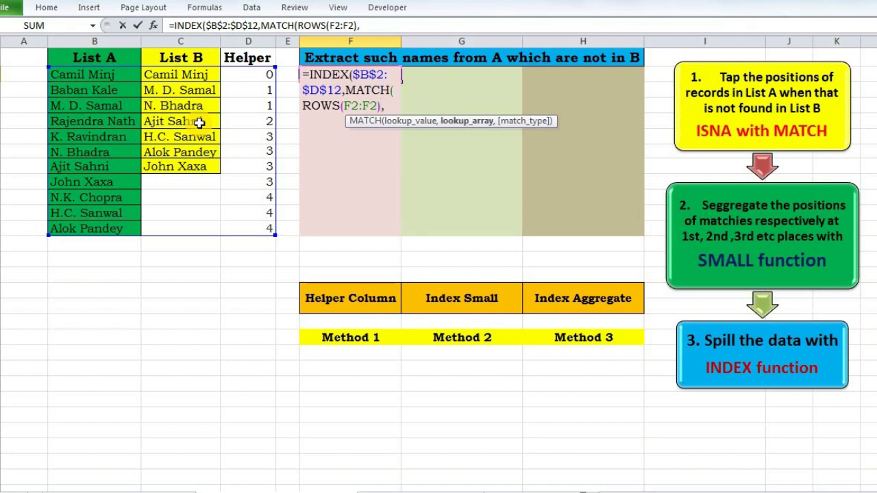
Step: Complete the MATCH function with the Helper range $D$2:$D$12 as lookup array and exact match type 0
left_click(263, 75)
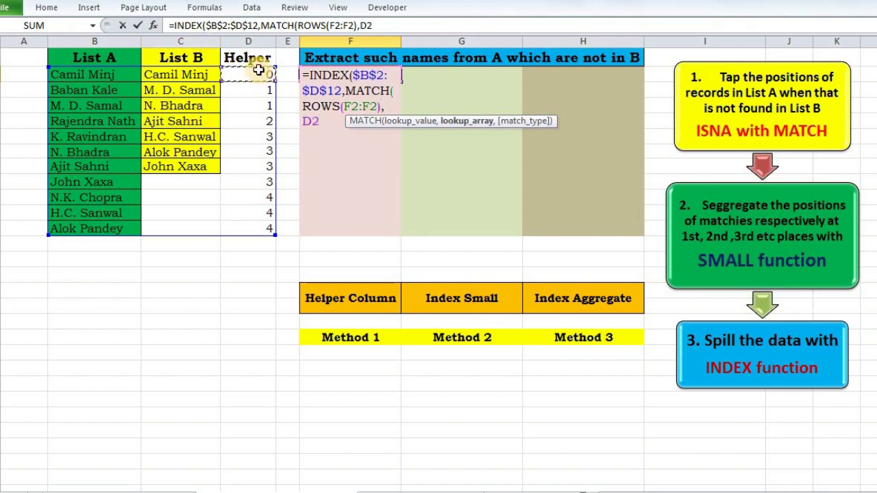
key("ctrl+shift+Down")
key("F4")
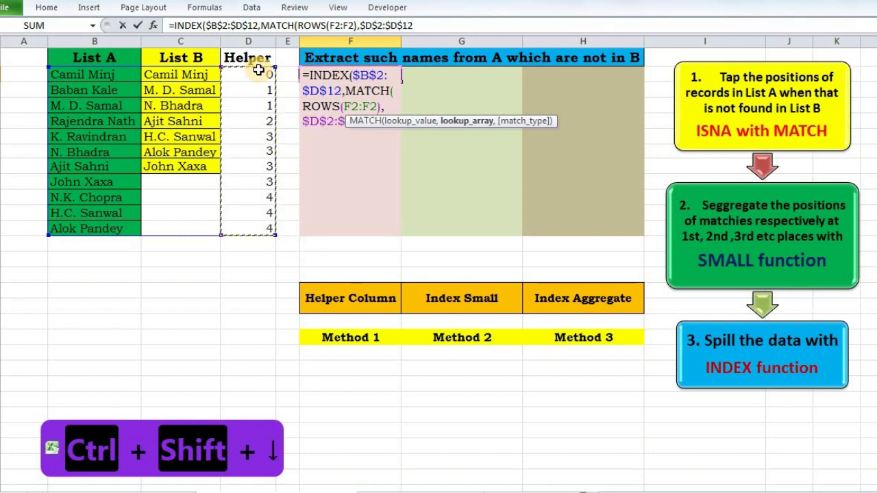
type(",")
key("Down")
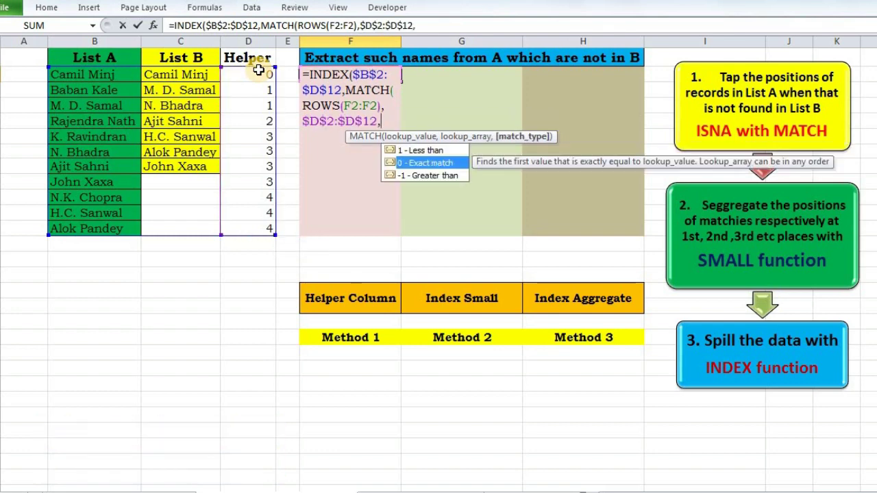
key("Tab")
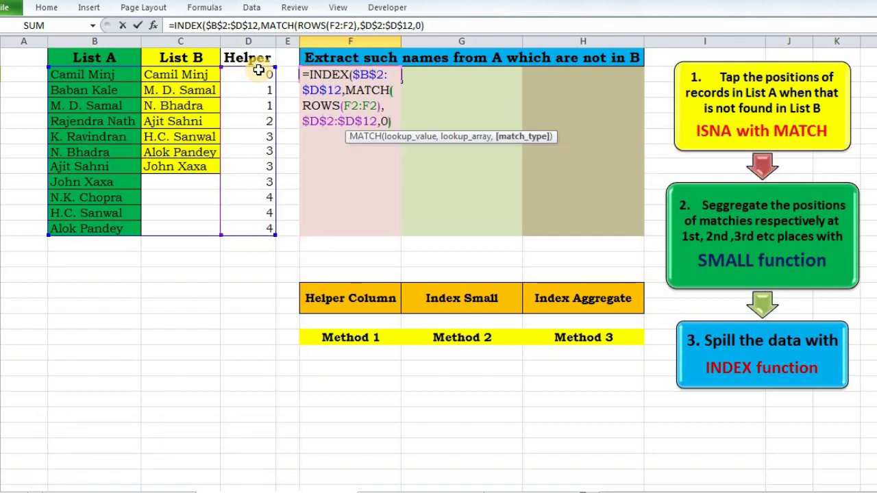
type(")")
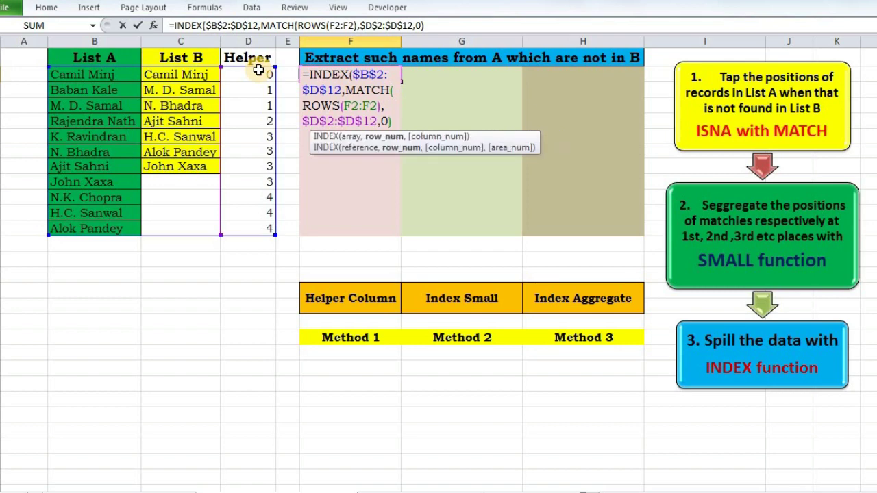
Step: Evaluate the INDEX row_num argument within the F2 formula and restore the MATCH expression
left_click(375, 139)
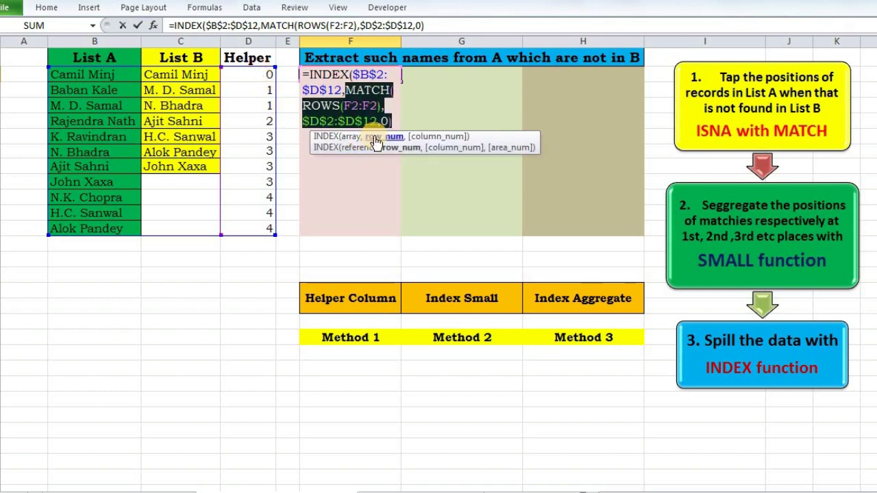
type("2:$D$12,2")
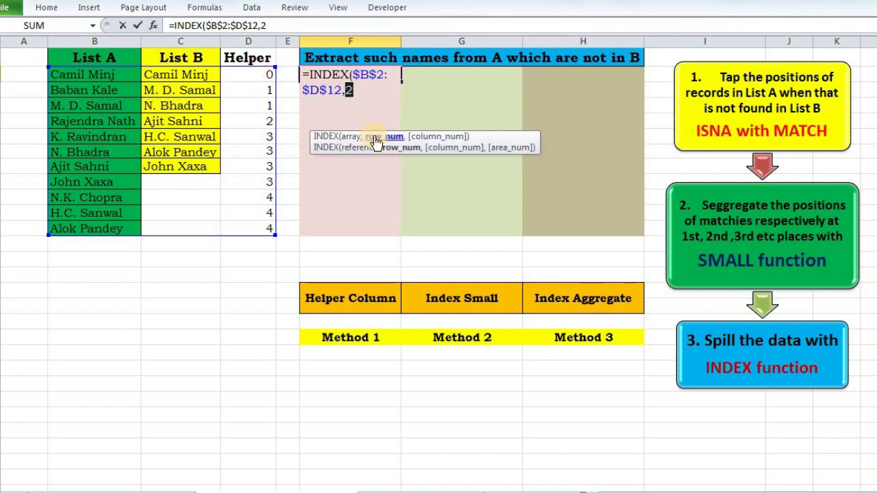
double_click(347, 90)
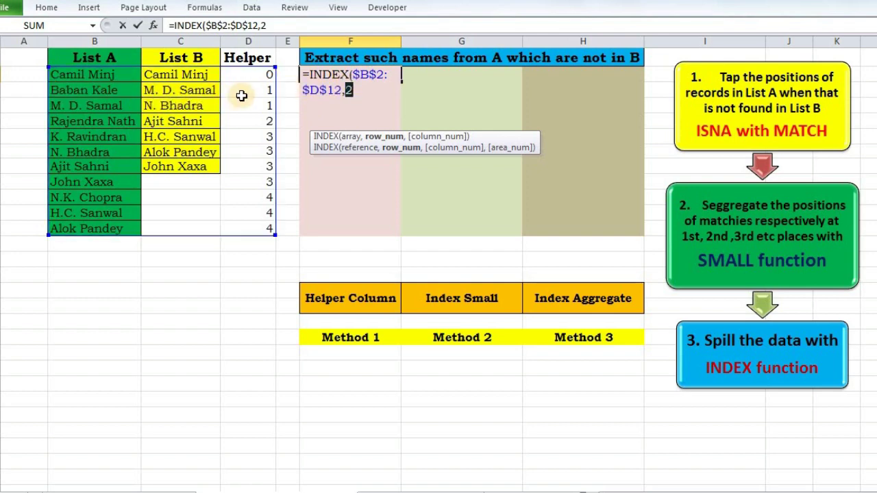
key("ctrl+z")
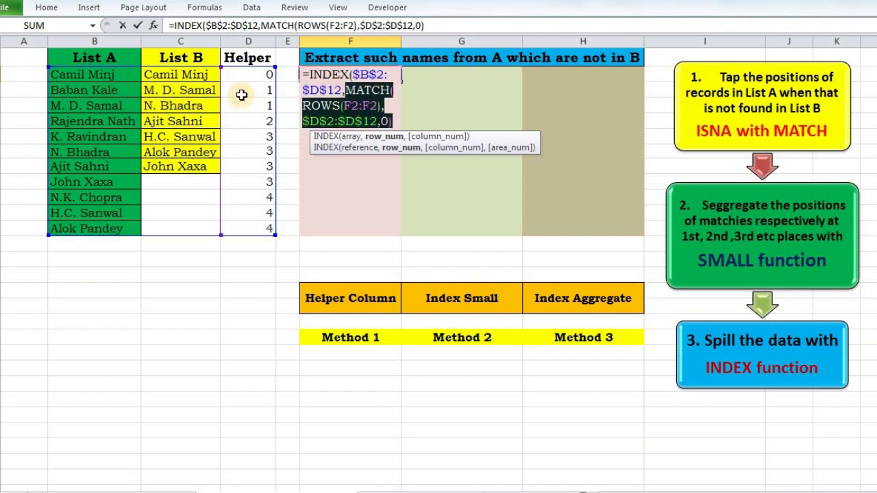
Step: Add column number 1 to the INDEX function and enter the completed formula in F2
left_click(394, 120)
type(",")
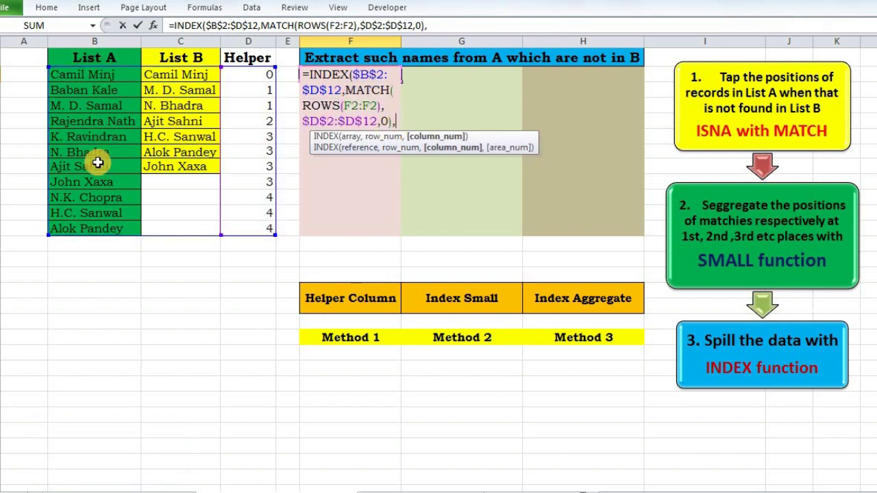
type("1)")
key("Return")
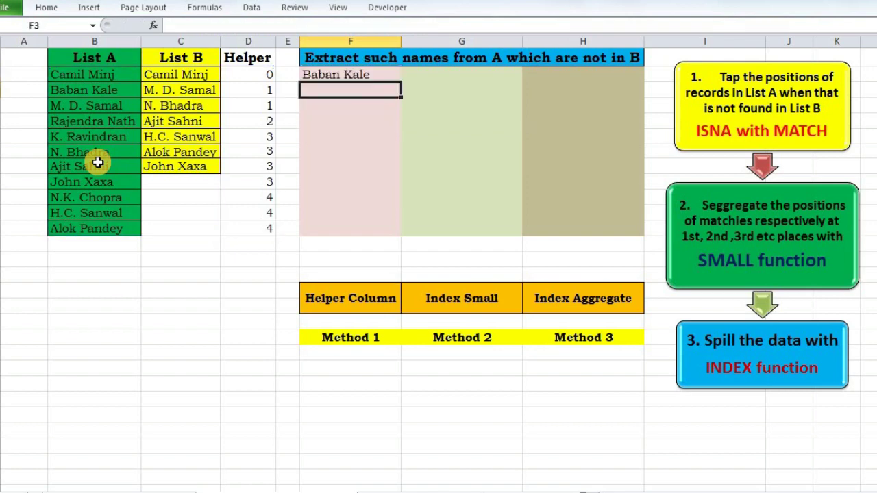
Step: Try to fill the F2 formula down the Method 1 column to F12
left_click(390, 77)
left_click_drag(401, 82, 394, 233)
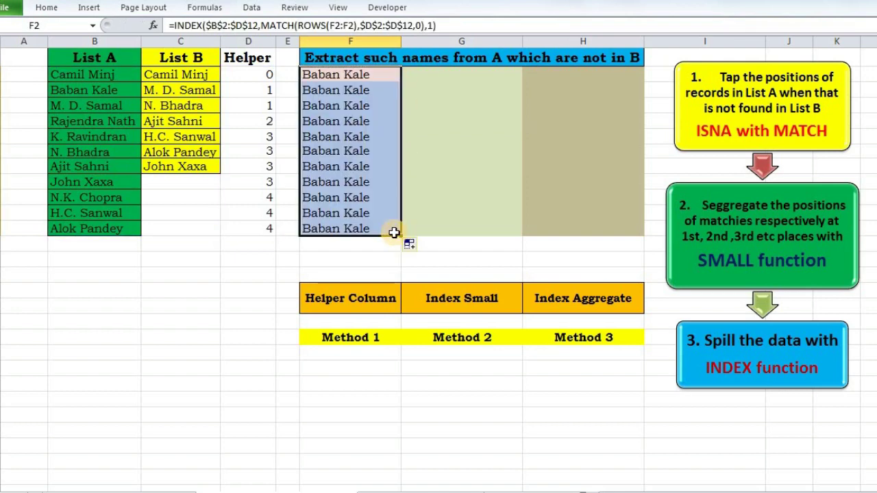
Step: Lock the start of the ROWS range in the F2 formula so it reads ROWS($F$2:F2)
key("F2")
left_click(349, 105)
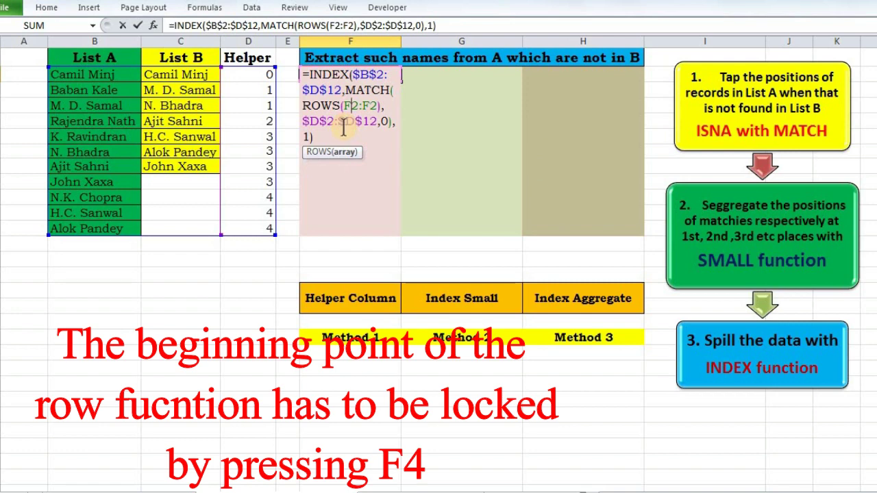
key("F4")
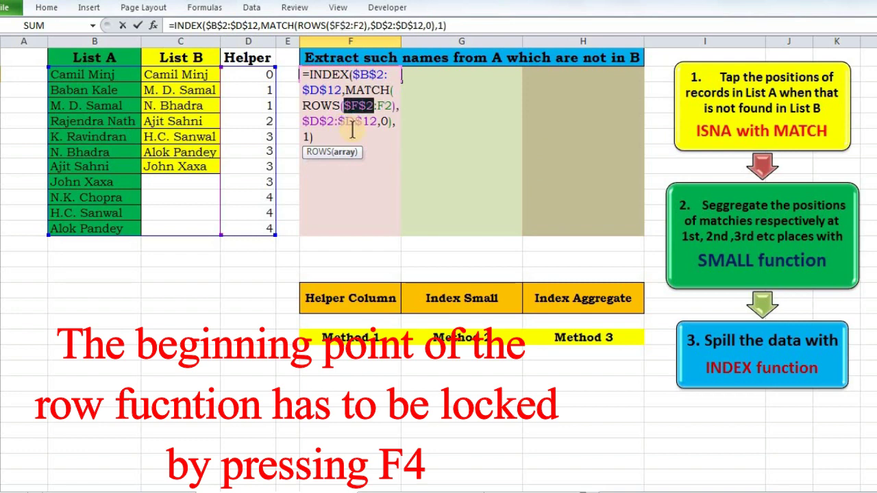
key("Return")
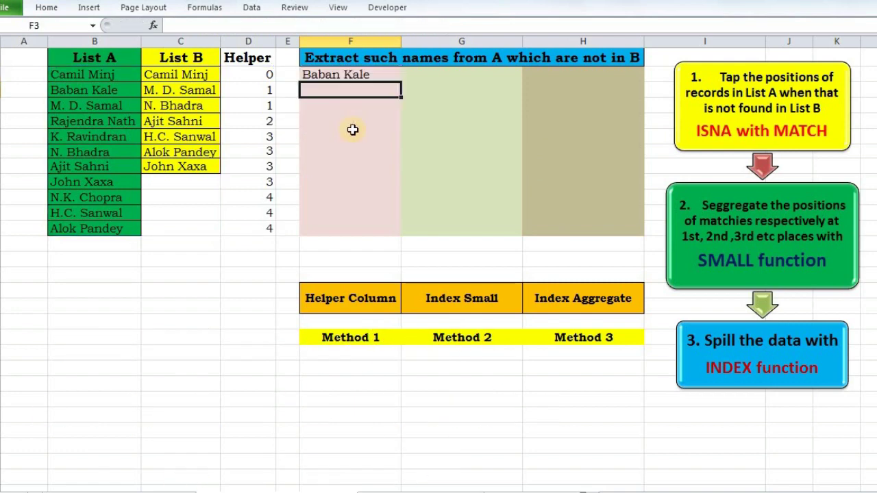
Step: Fill the corrected F2 formula down the Method 1 column to F12
left_click(367, 74)
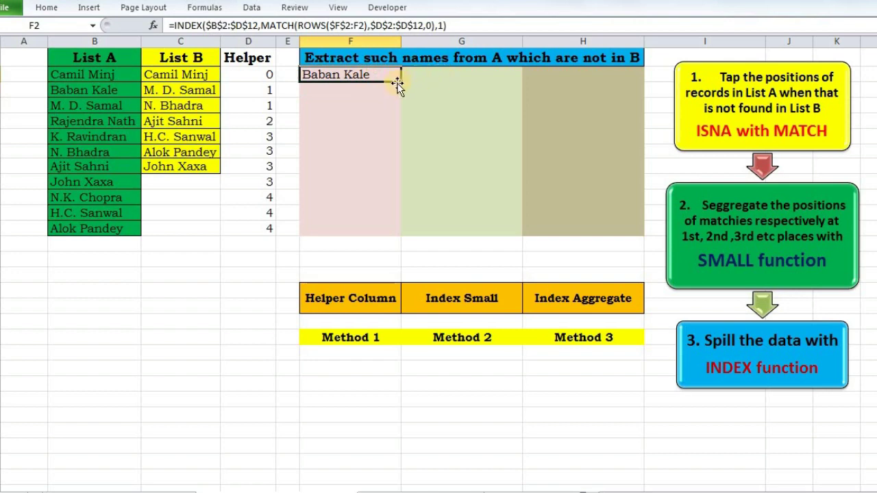
left_click_drag(401, 81, 391, 231)
Step: Wrap the F2 INDEX formula in IFERROR with an empty string "" as the value_if_error argument
double_click(307, 75)
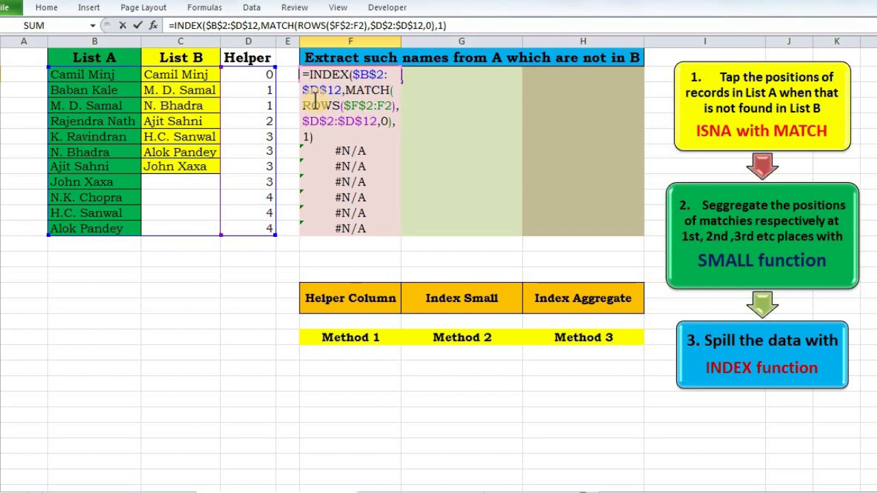
type("E")
key("BackSpace")
type("IFER")
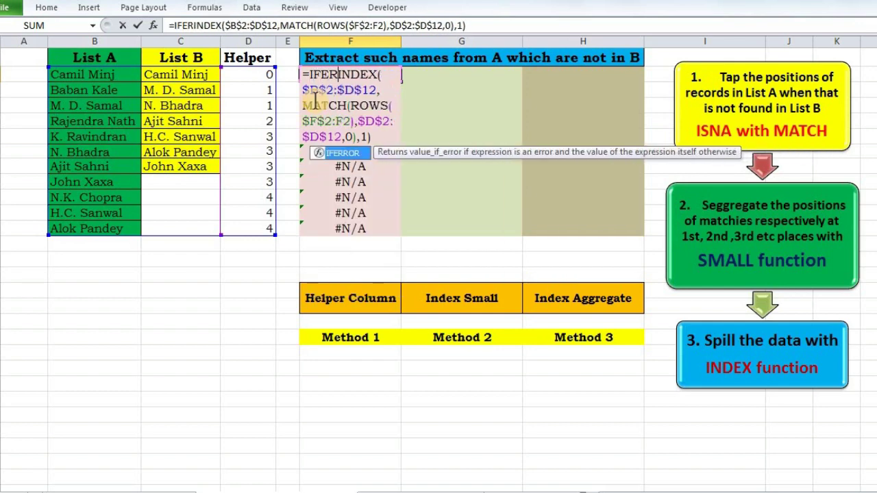
key("Tab")
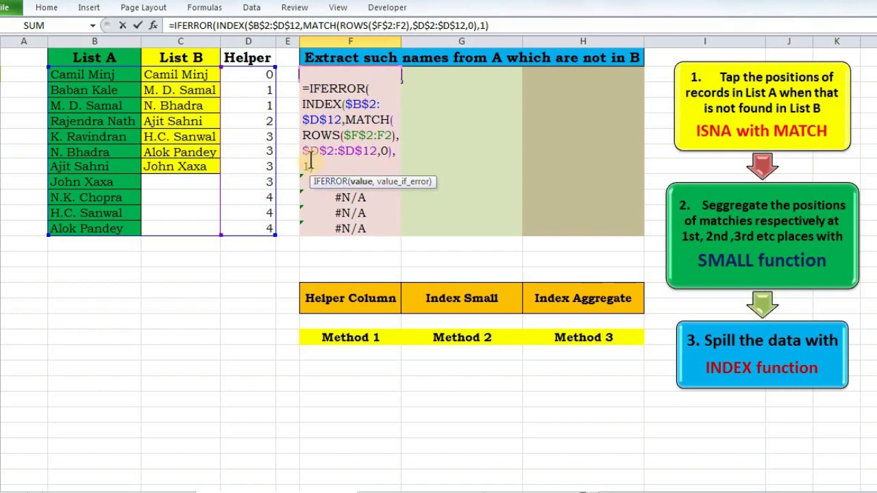
type(",")
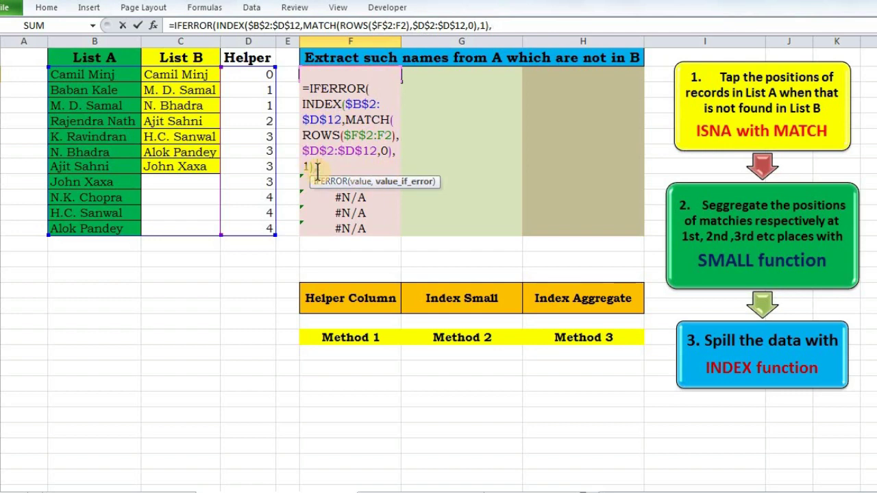
type("\"\"")
key("Return")
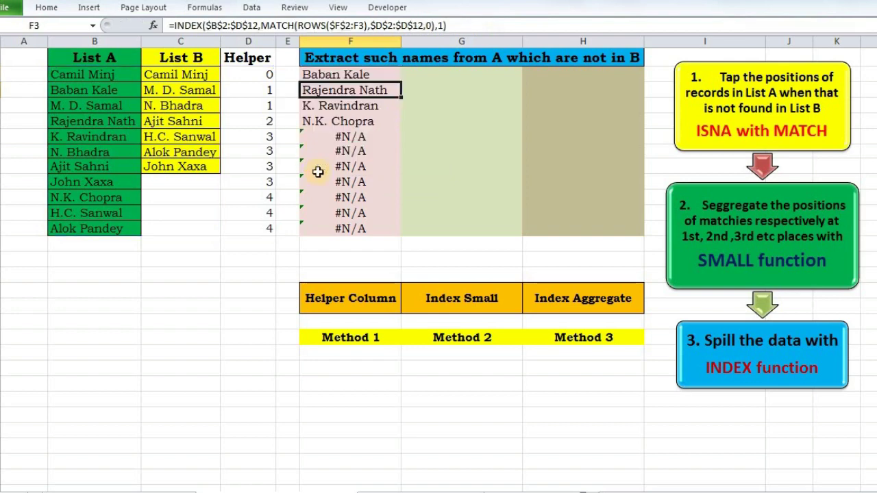
Step: Fill the IFERROR formula from F2 down to F12
left_click(364, 75)
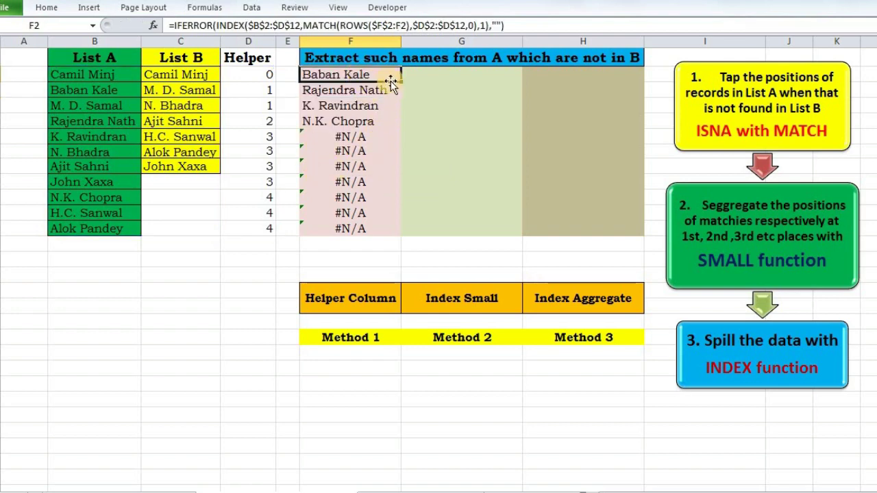
left_click_drag(400, 82, 391, 235)
left_click(377, 157)
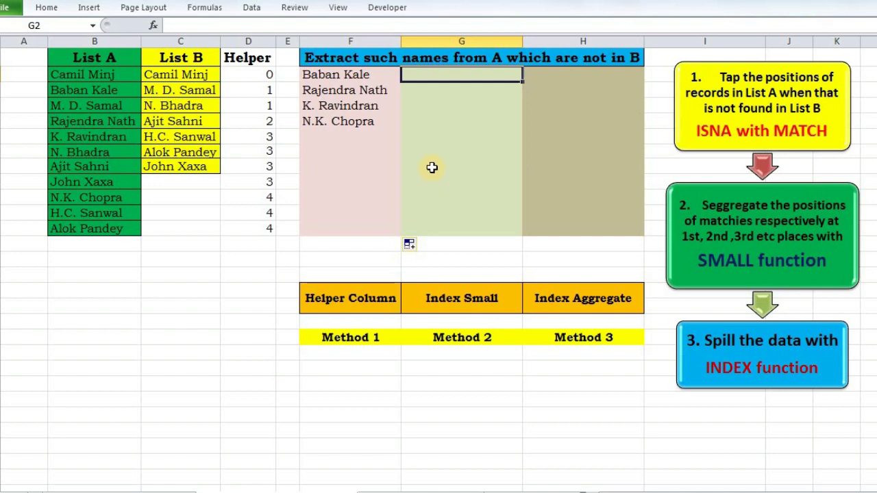
Step: Start the Method 2 formula in G2 with ISNA and a nested MATCH that uses B2 as the lookup value
type("=")
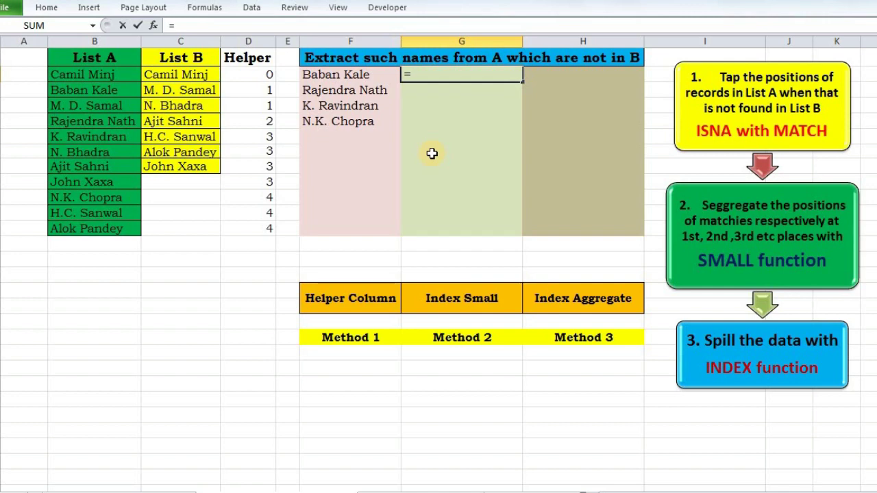
type("IS")
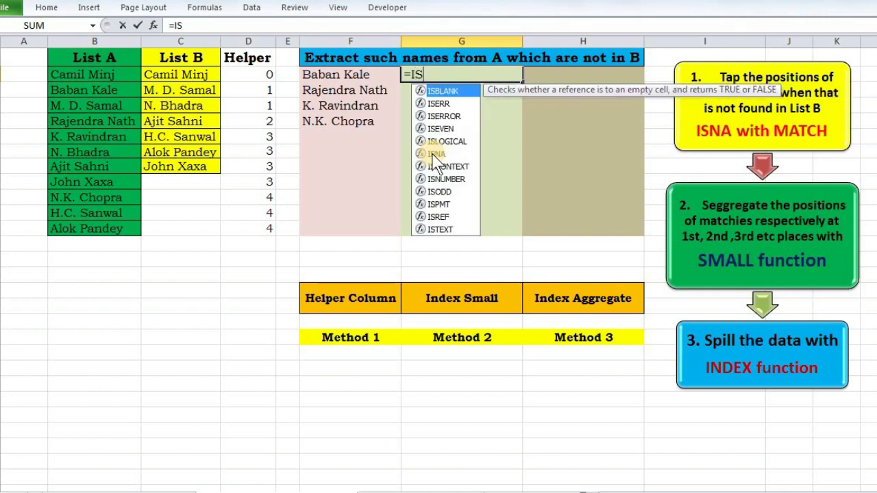
type("NA(MA")
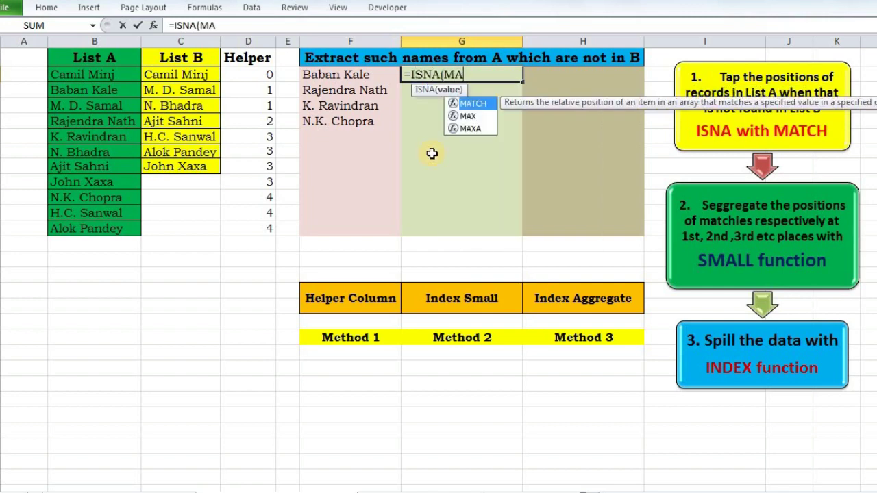
type("TCH(")
left_click(134, 75)
type(",")
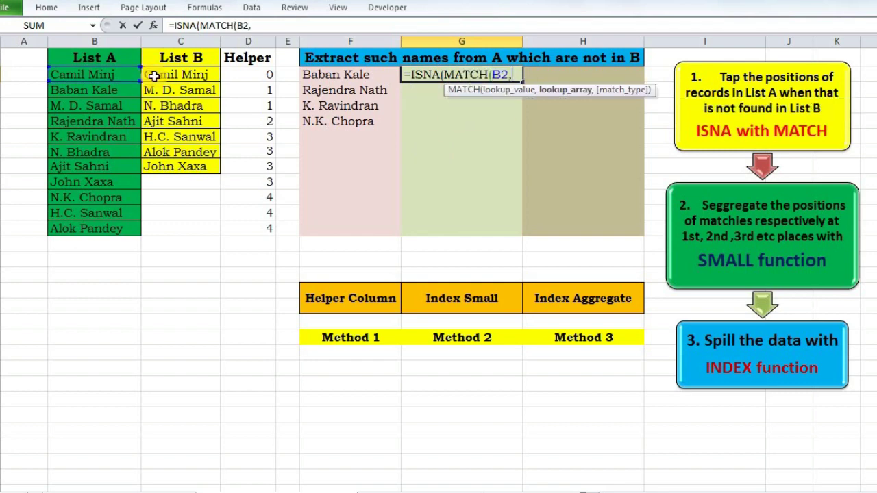
key("BackSpace")
key("BackSpace")
key("BackSpace")
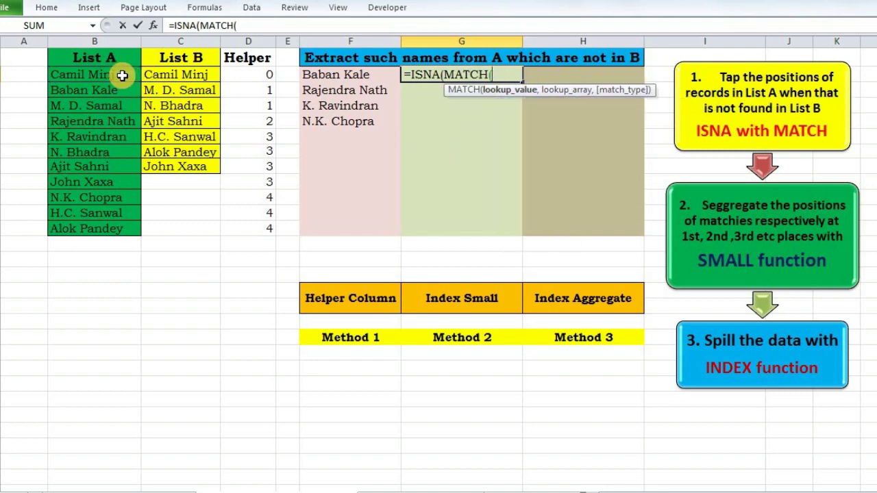
left_click(122, 75)
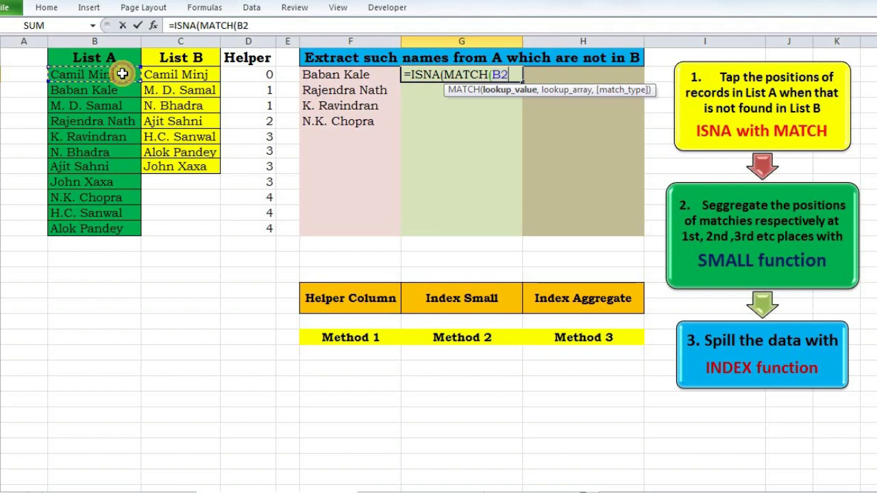
type(",")
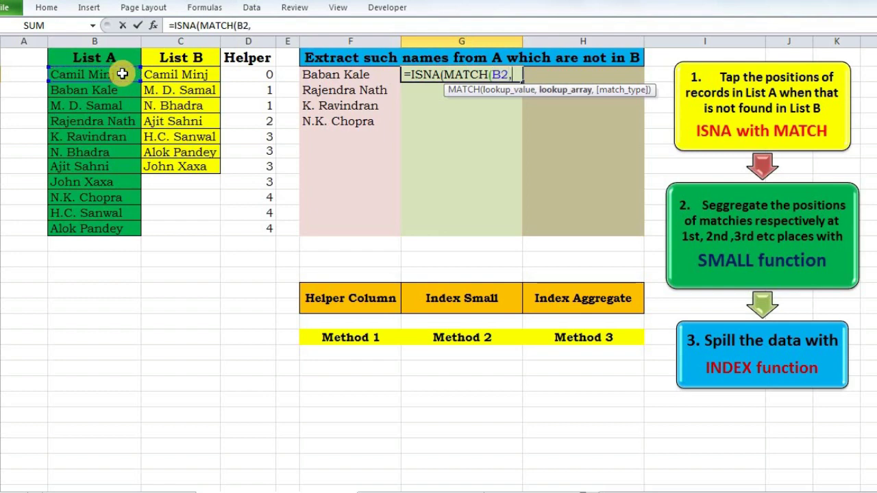
Step: Set the MATCH lookup array to the absolute List B range $C$2:$C$8 with exact match type 0
left_click(162, 72)
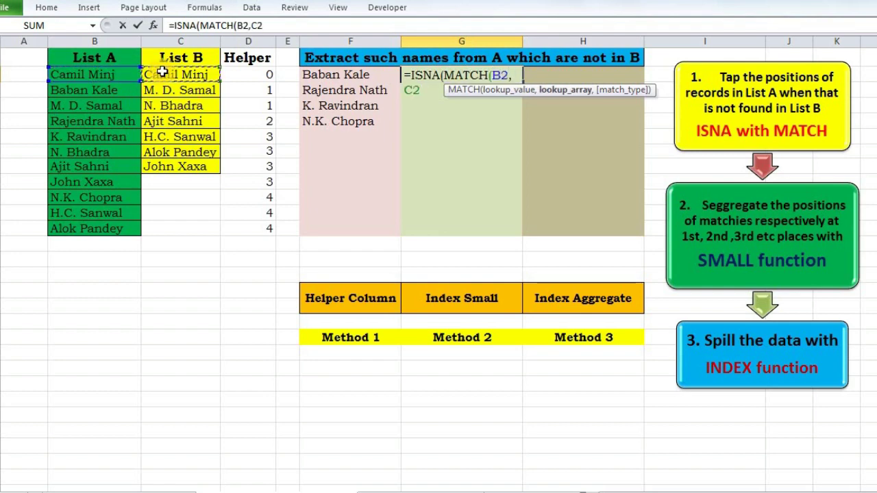
key("ctrl+shift+Down")
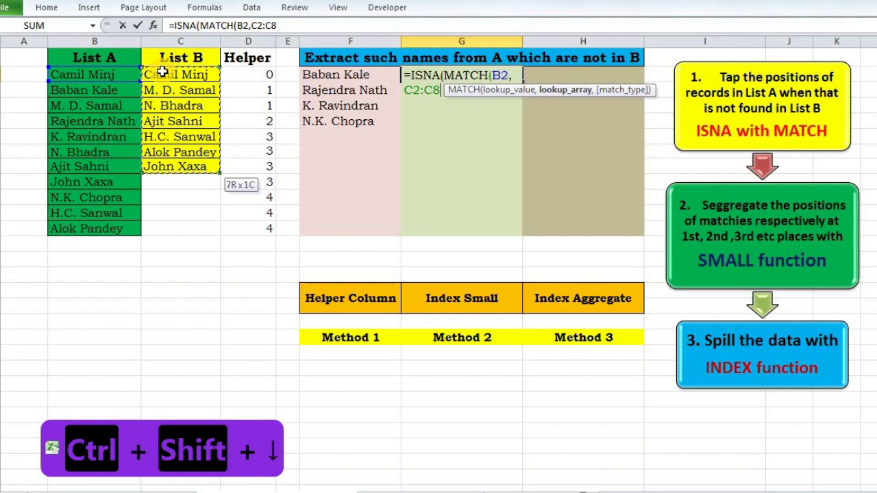
key("F4")
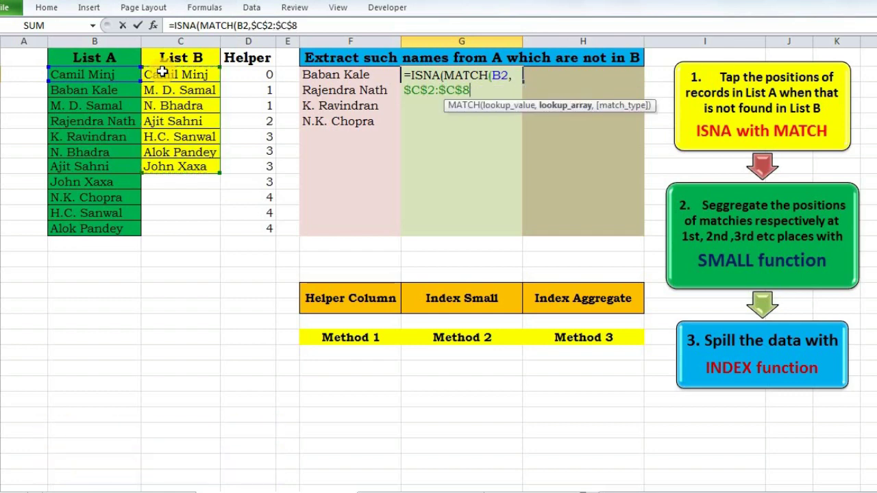
type(",")
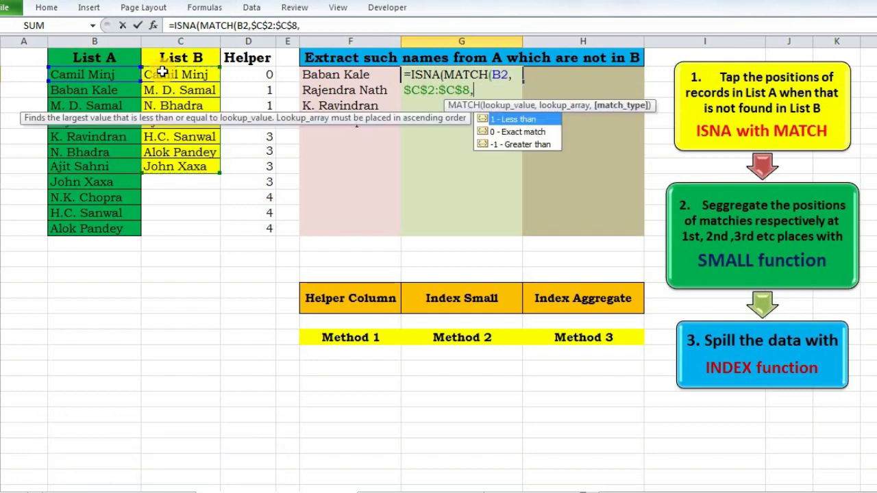
key("Down")
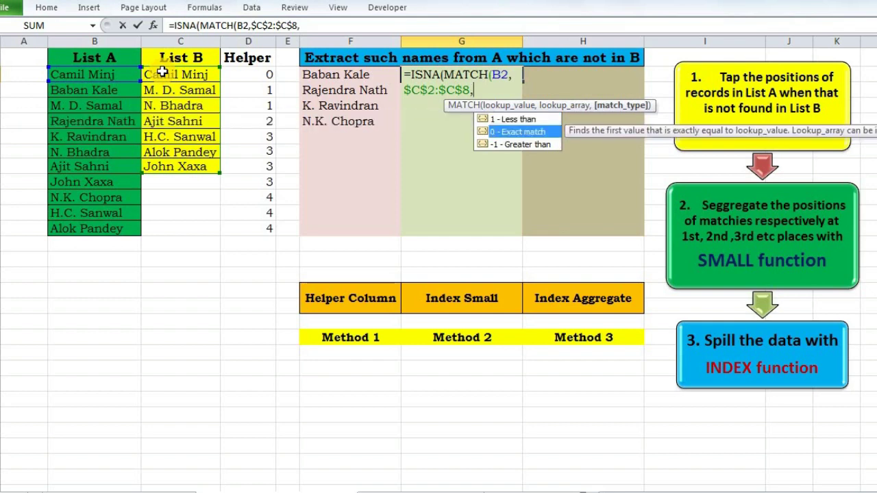
key("Tab")
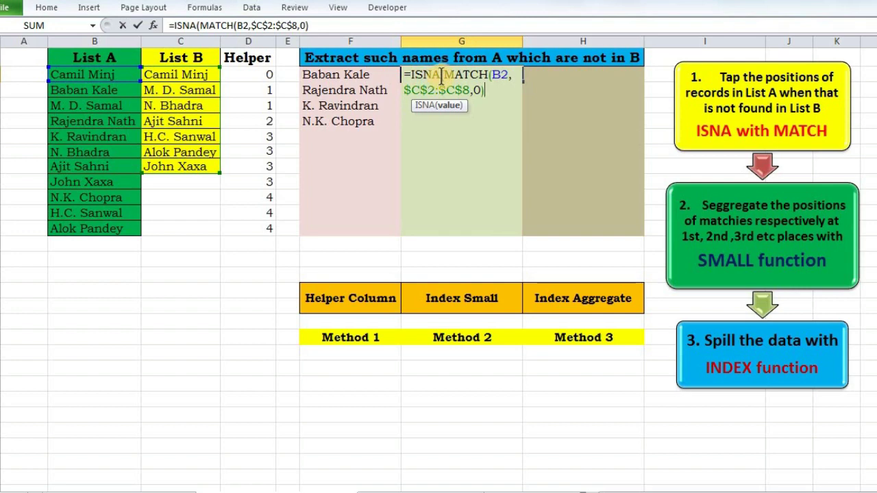
Step: Evaluate the single-cell MATCH expression inside the G2 formula and restore the expression
left_click_drag(446, 75, 485, 96)
key("F9")
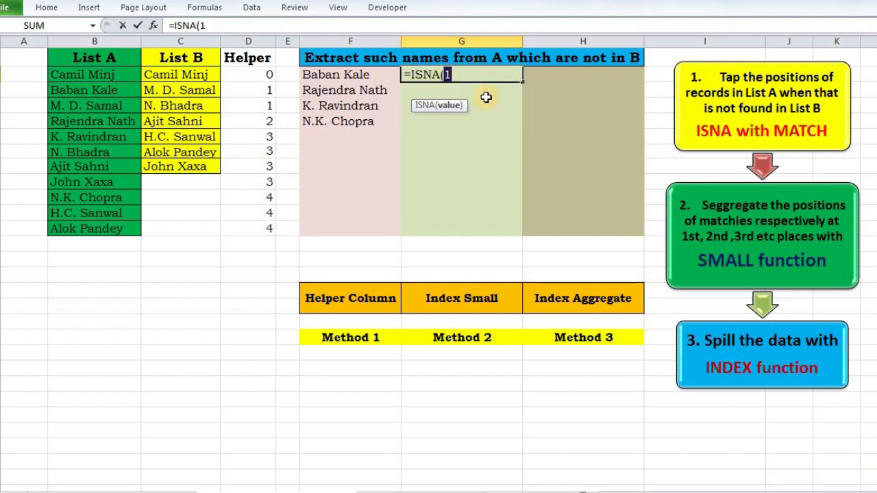
key("ctrl+z")
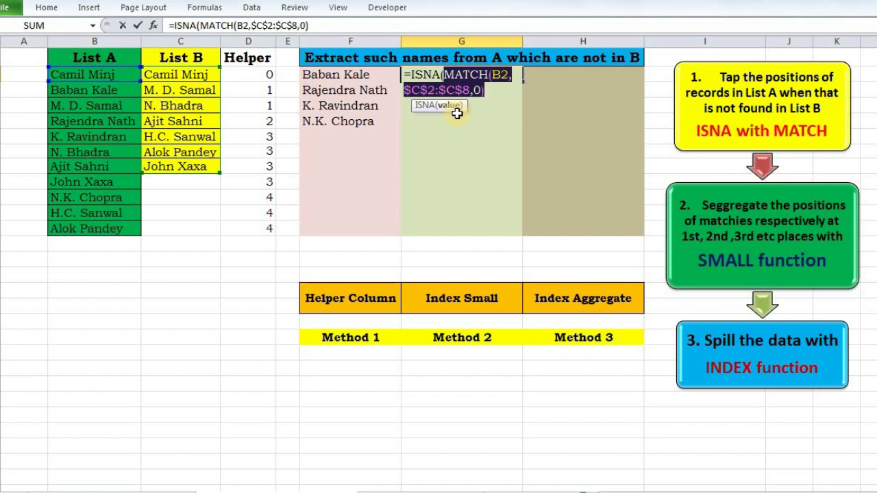
Step: Extend the MATCH lookup value in G2 to the absolute List A range $B$2:$B$12
left_click(504, 83)
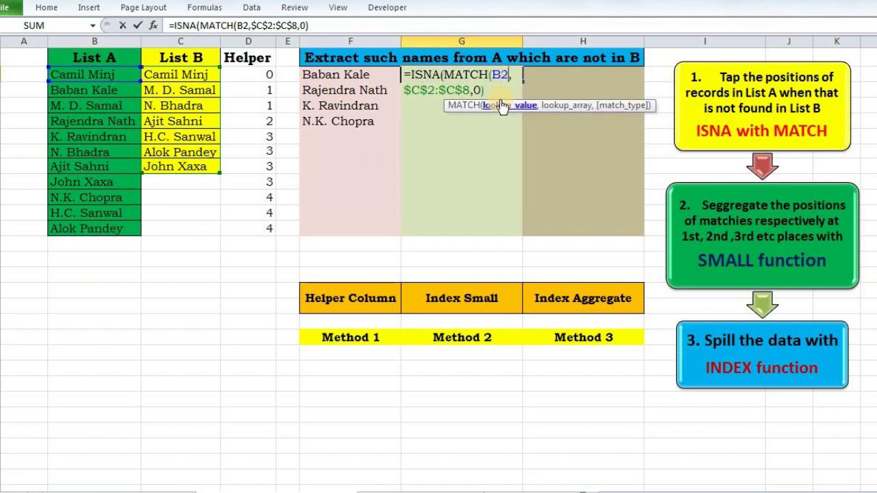
type(":")
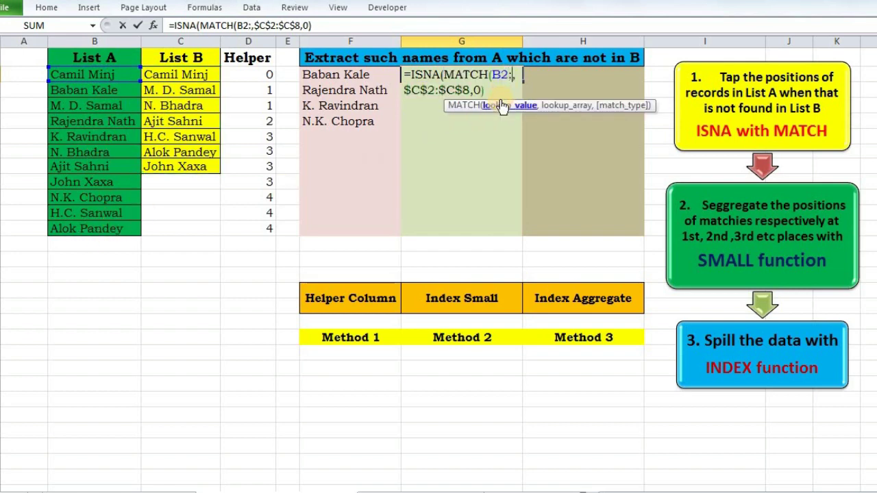
left_click(85, 232)
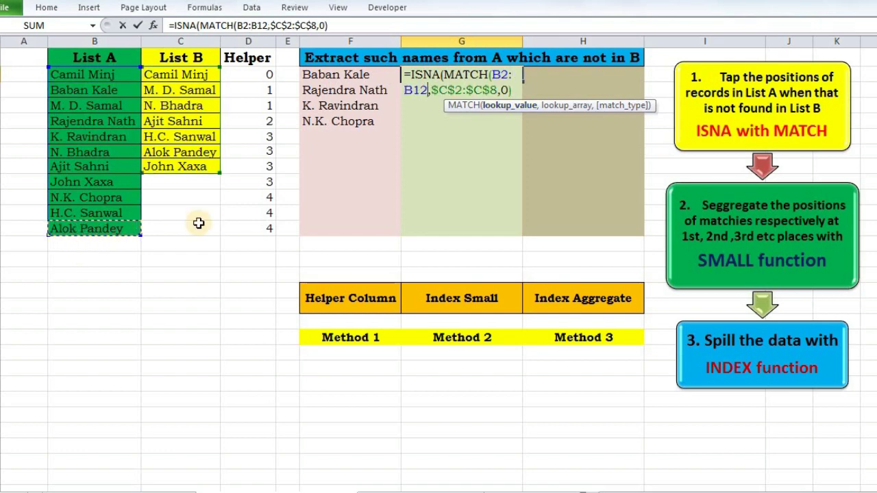
left_click(517, 74)
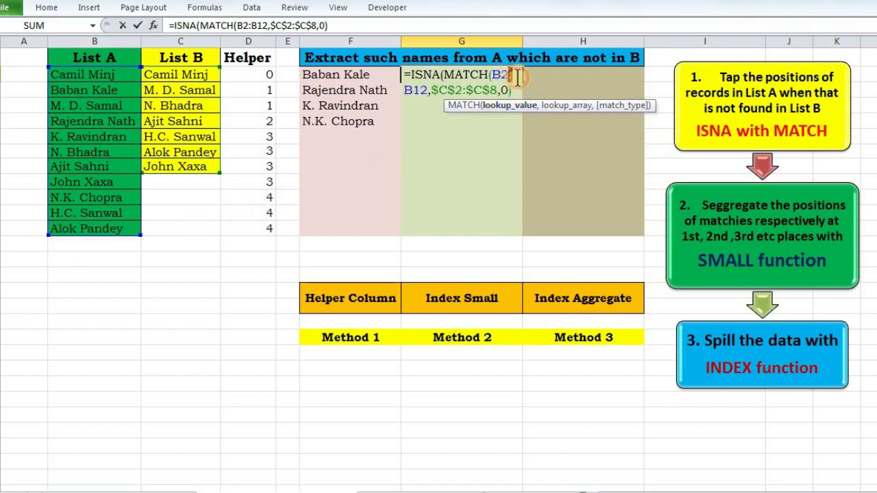
key("F4")
Step: Evaluate the MATCH array and the complete ISNA expression in G2, restoring the formula after each evaluation
left_click_drag(517, 74, 476, 115)
key("F9")
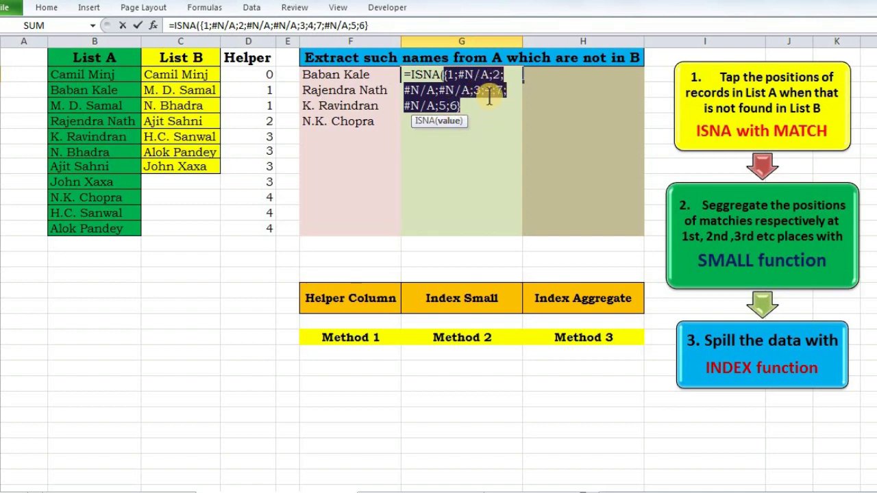
key("ctrl+z")
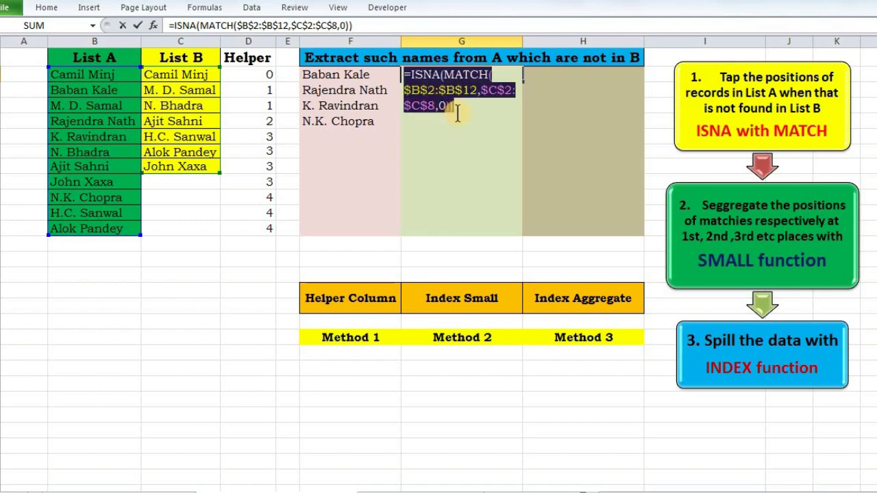
key("F9")
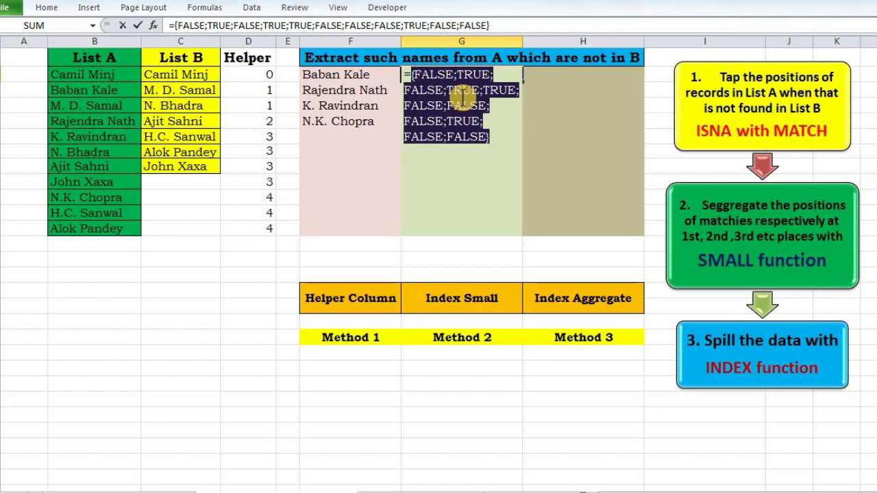
key("ctrl+z")
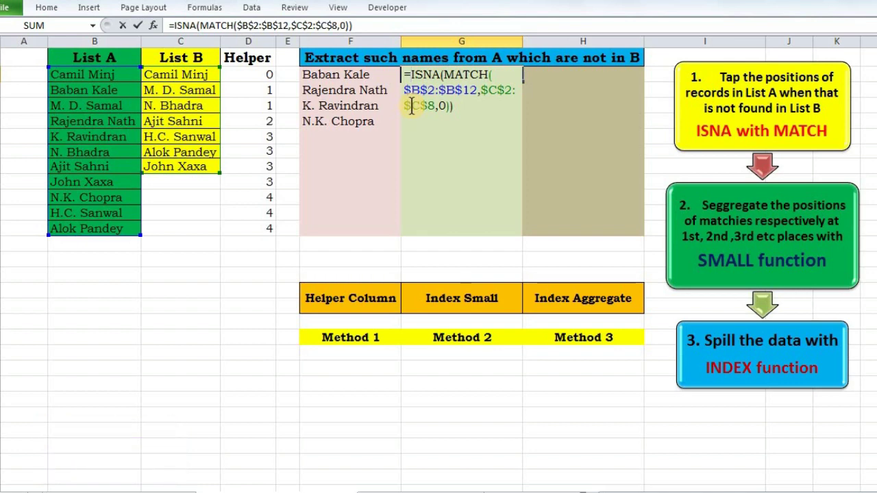
Step: Wrap the ISNA expression in G2 in an IF function as its logical test, ready for the value_if_true argument
type("IF")
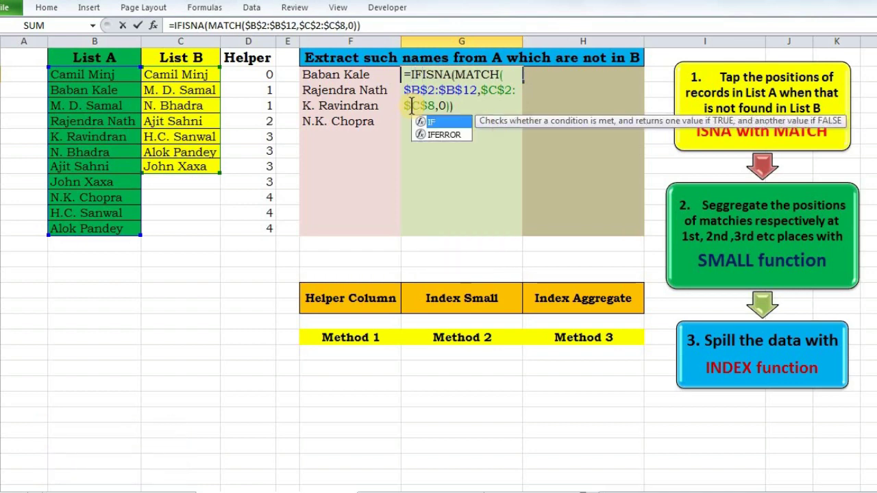
type("(")
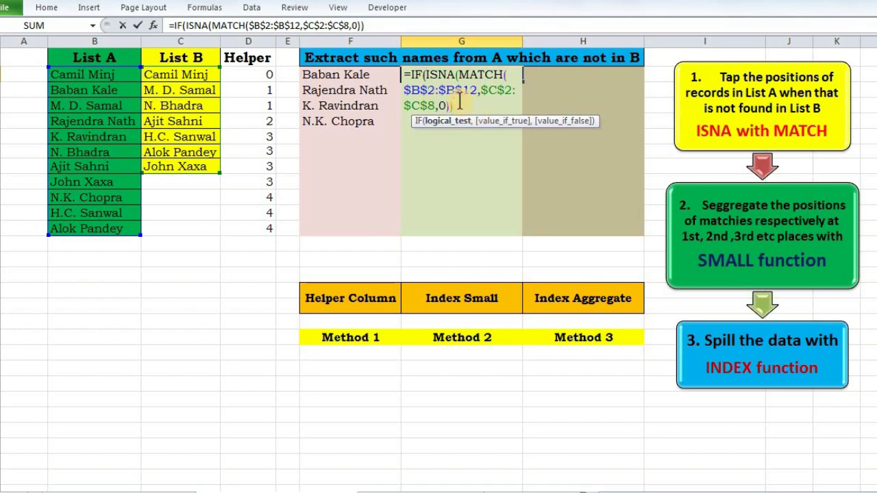
type(",")
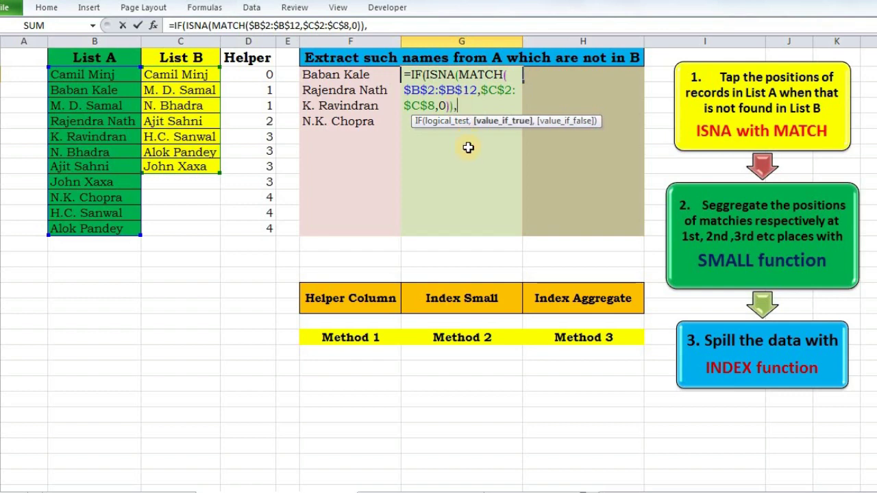
Step: Evaluate the ISNA logical test inside the IF function in G2 and restore the expression
left_click_drag(455, 106, 428, 76)
key("F9")
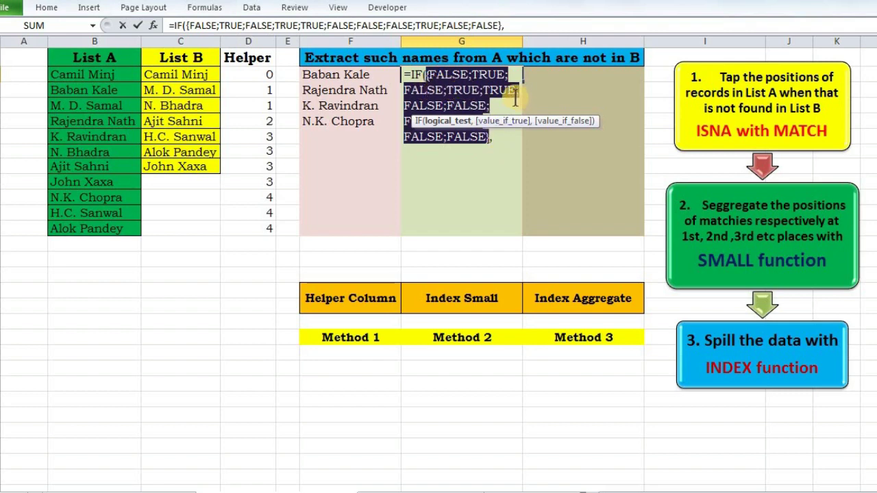
key("ctrl+z")
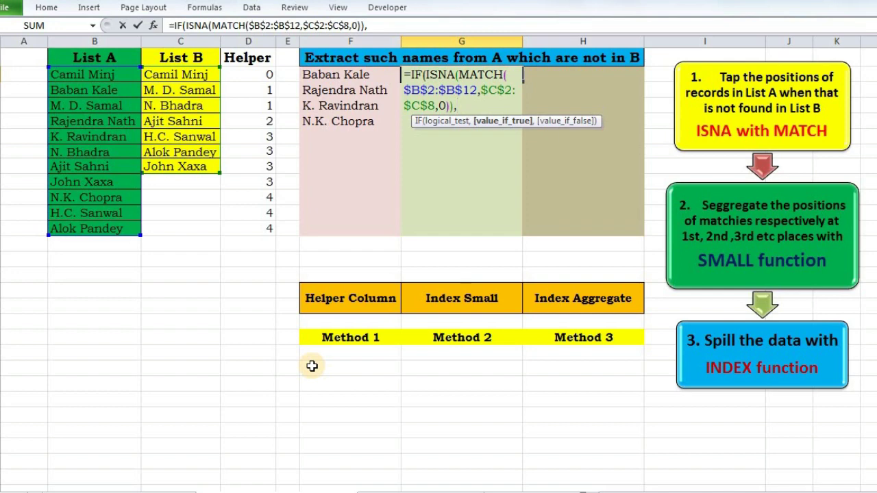
Step: Enter ROW($B$2:$B$12)-ROW($B$2)+1 as the value_if_true argument of the IF function in G2
type("R")
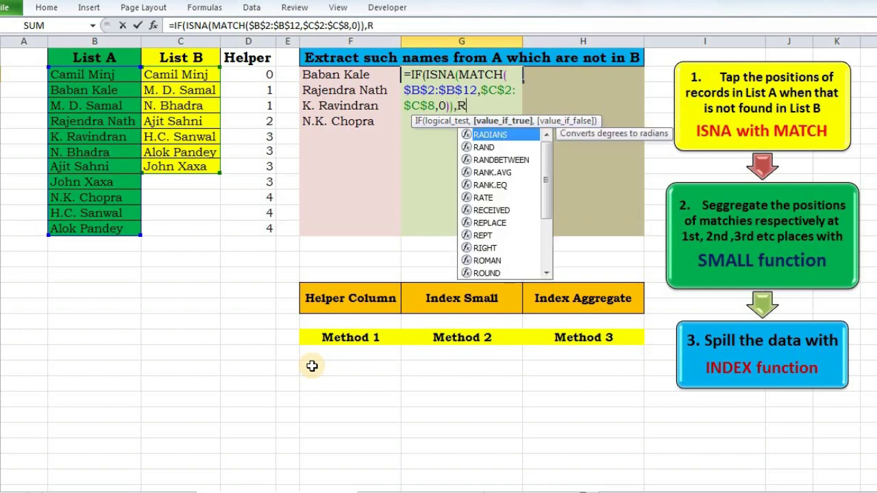
type("OW(")
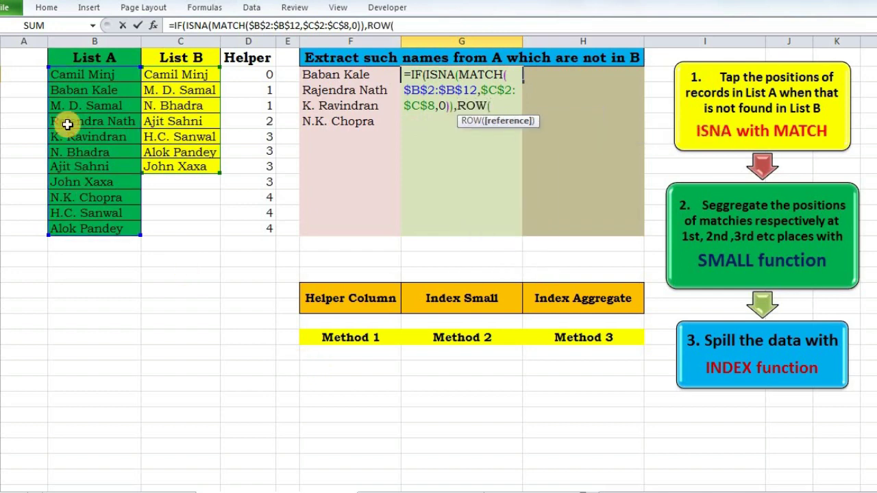
left_click(67, 75)
key("ctrl+shift+Down")
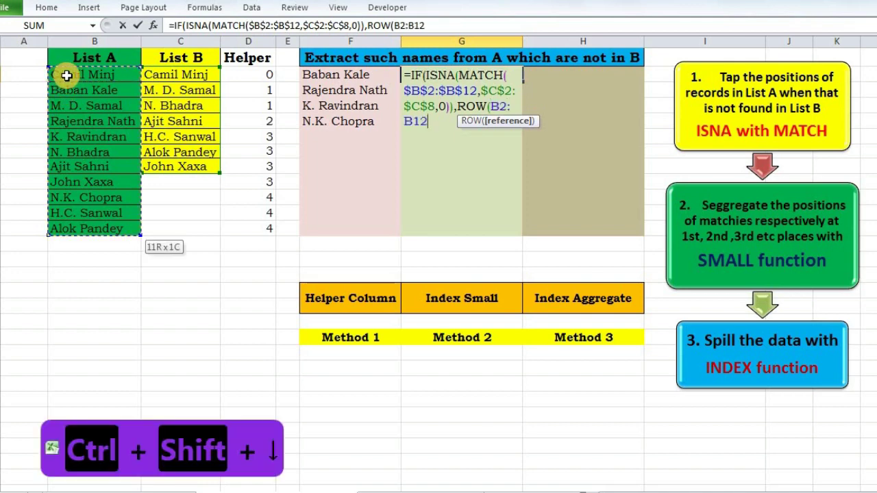
key("F4")
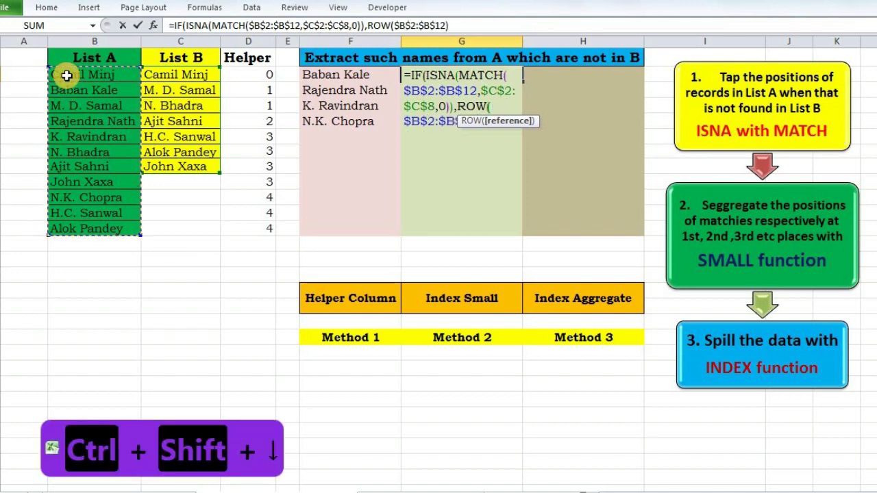
type(")-ROW(")
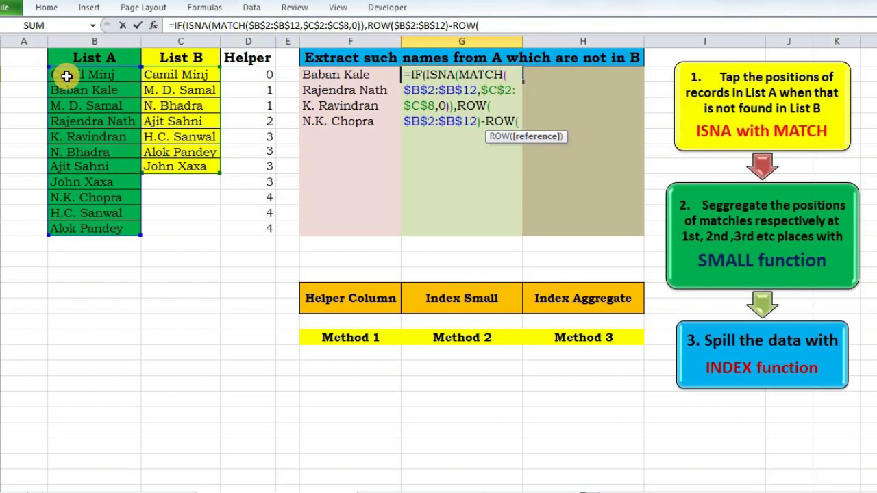
left_click(67, 76)
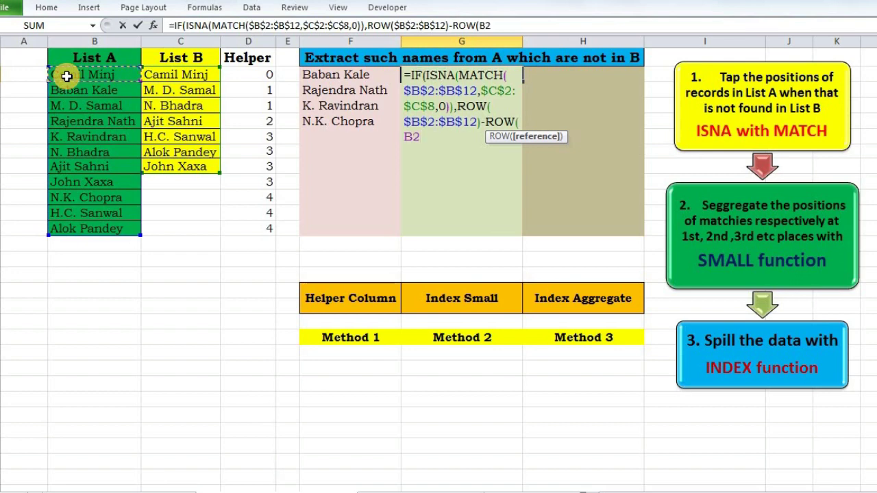
key("F4")
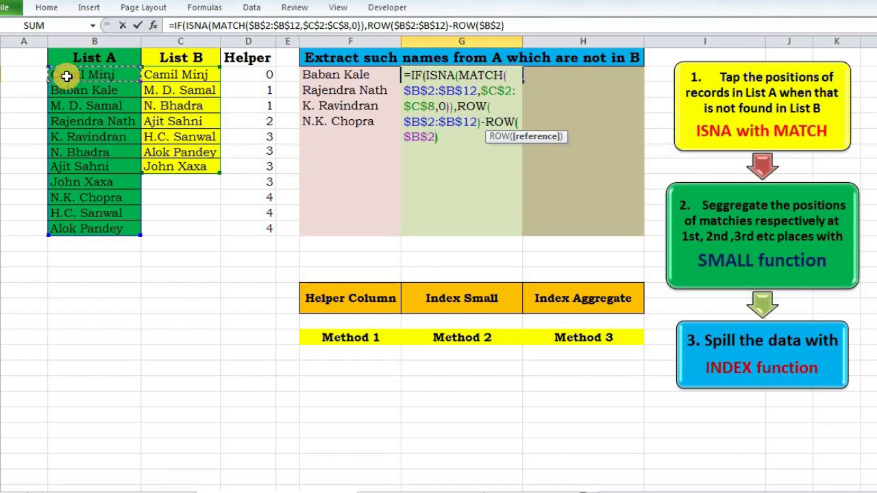
type(")+1")
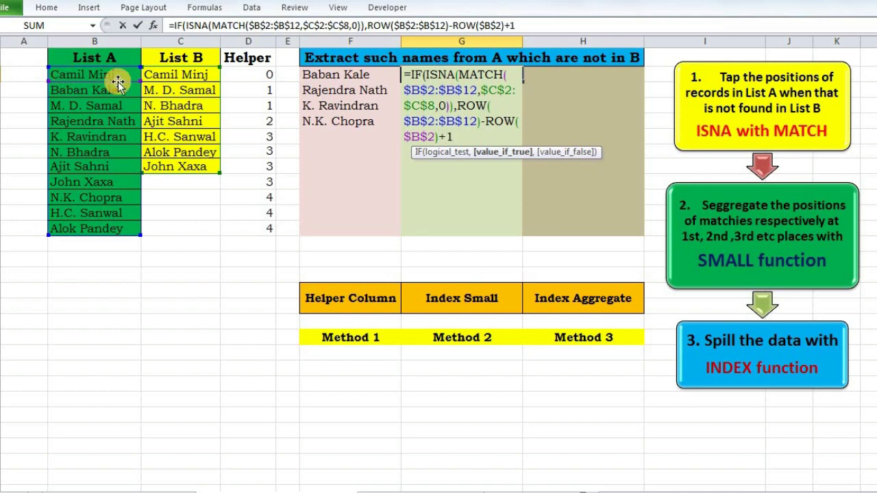
Step: Evaluate the value_if_true argument of the IF function in G2 and restore the expression
left_click(508, 153)
key("F9")
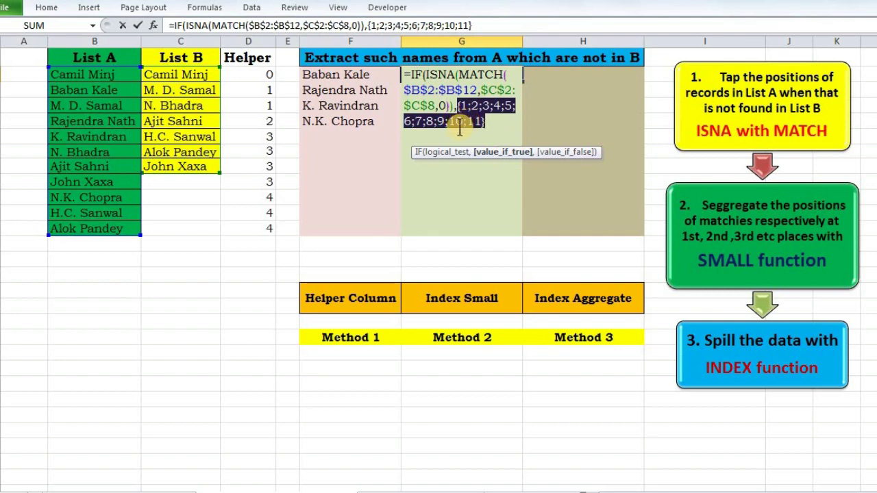
key("ctrl+z")
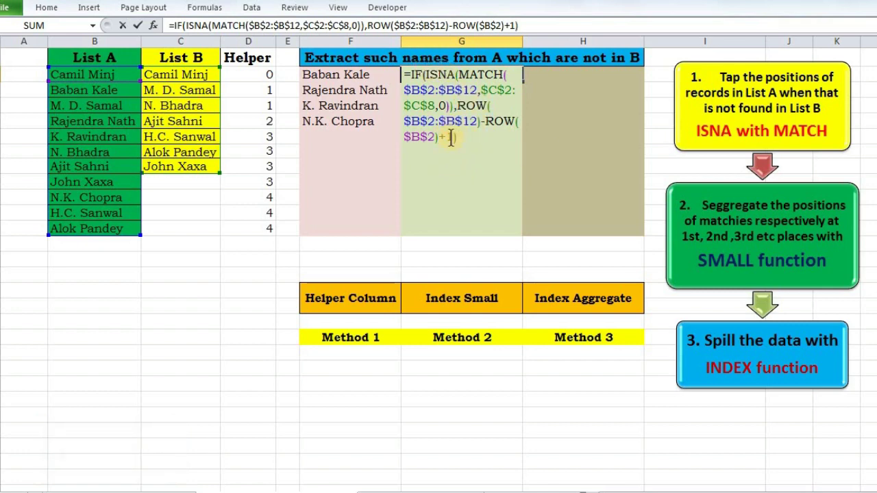
Step: Evaluate the complete IF expression in G2, restoring the formula after each evaluation
left_click_drag(404, 75, 462, 141)
key("F9")
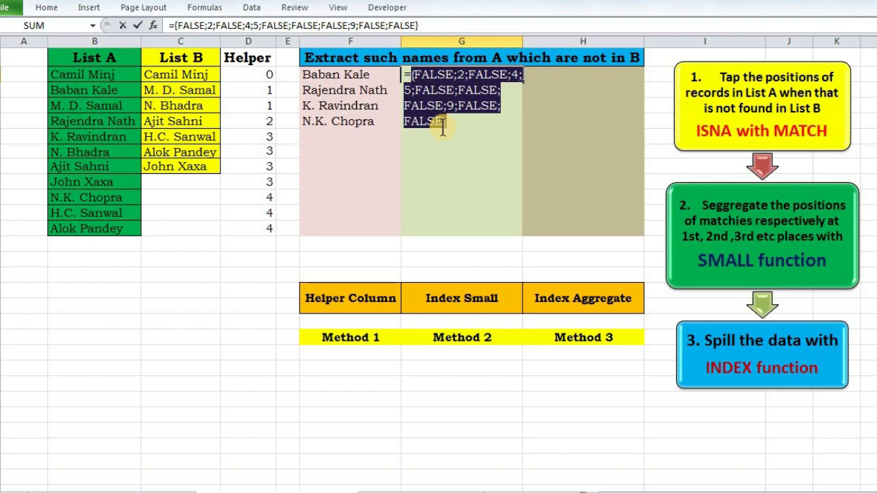
key("ctrl+z")
key("F9")
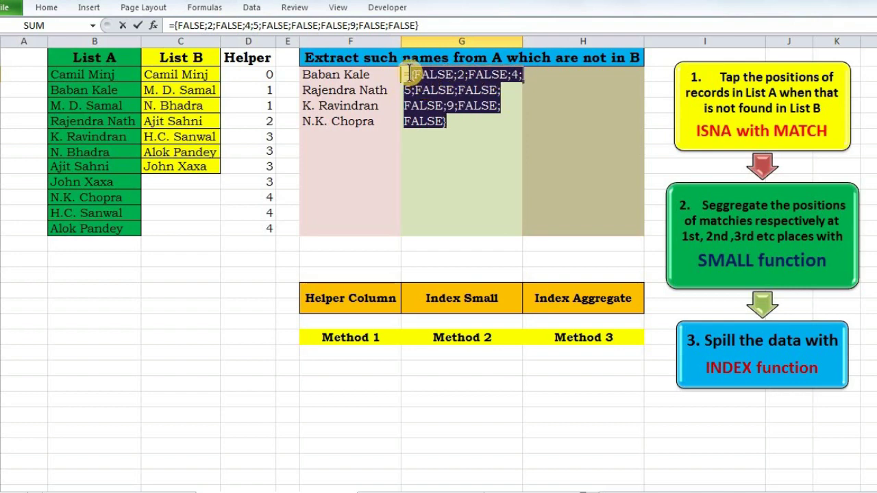
key("ctrl+z")
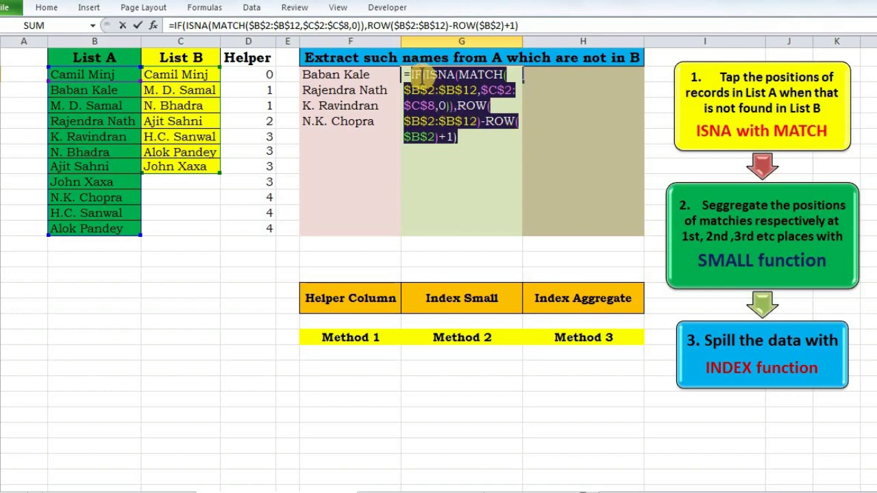
key("F9")
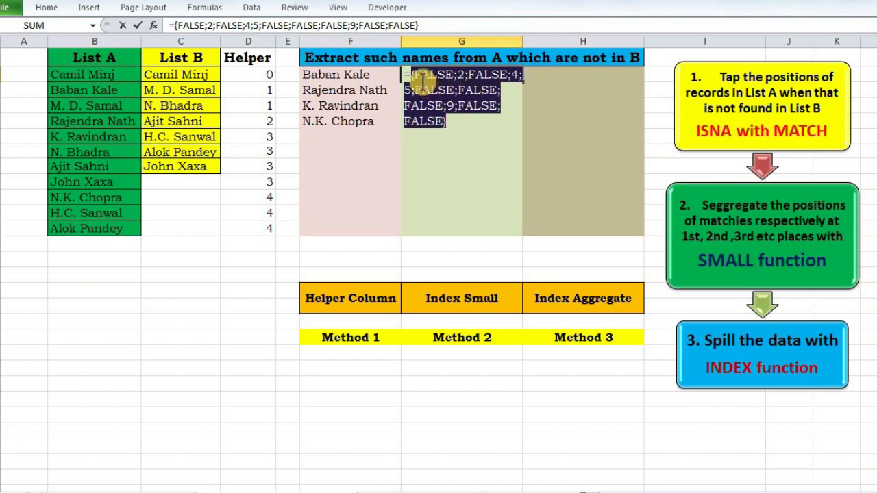
key("ctrl+z")
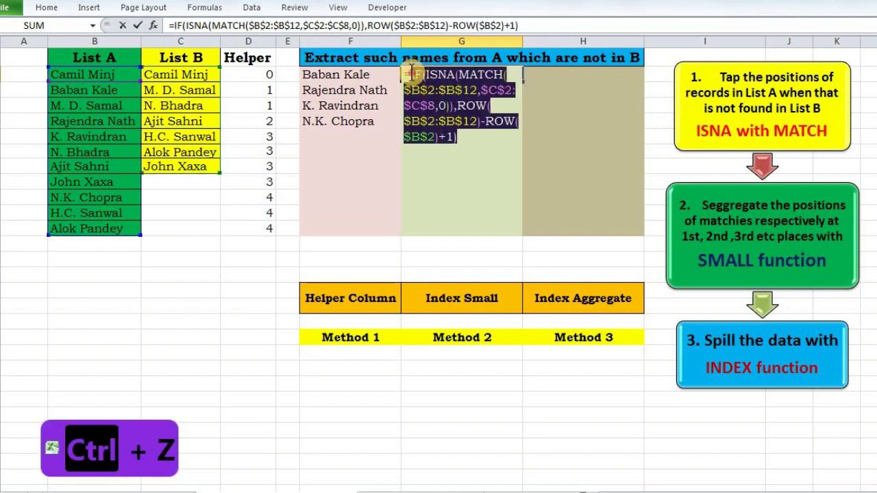
Step: Wrap the IF expression in G2 in a SMALL function, with ROWS($G$2:G2) as its k argument
type("SMAL")
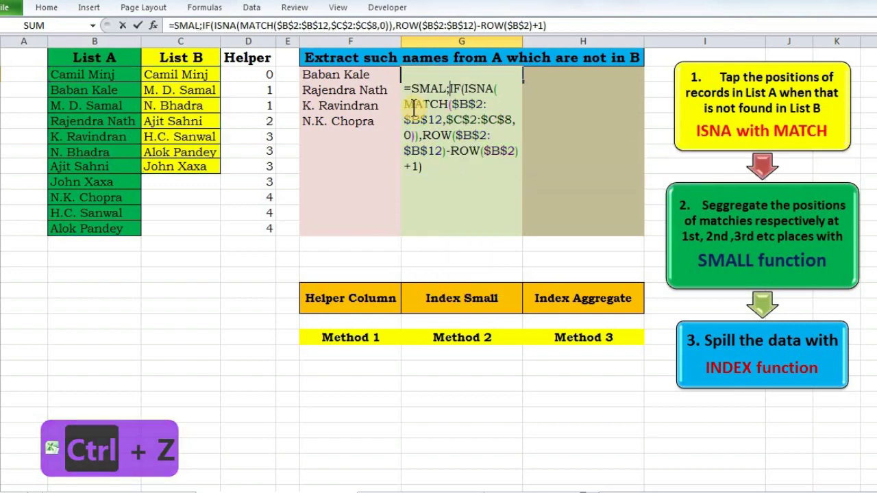
type("L(")
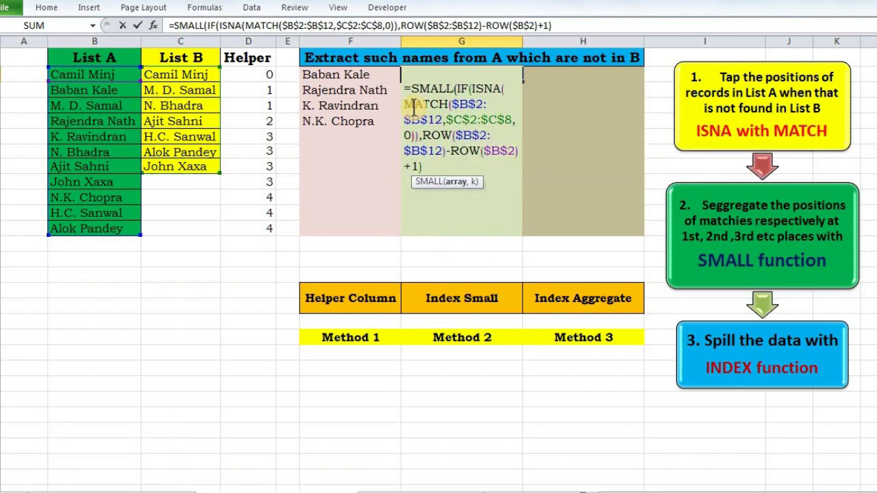
key("End")
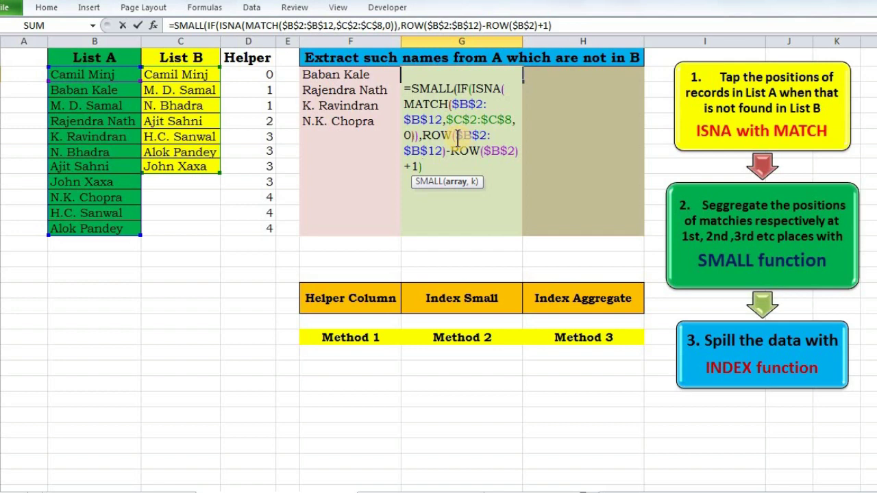
type(",")
type("ROWS(")
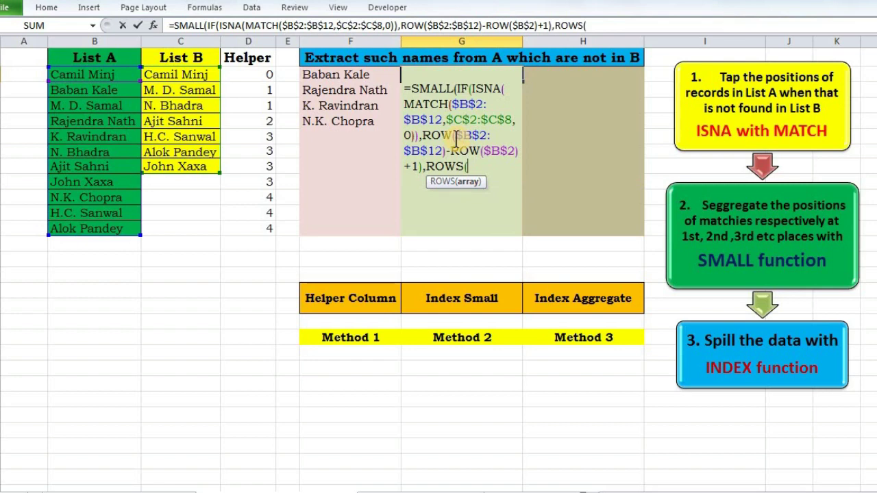
type("$G$2")
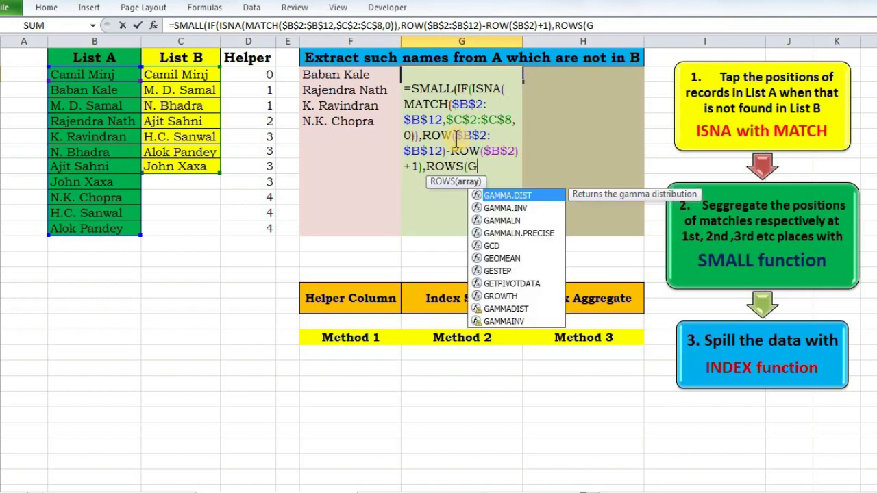
key("F4")
type(",")
key("BackSpace")
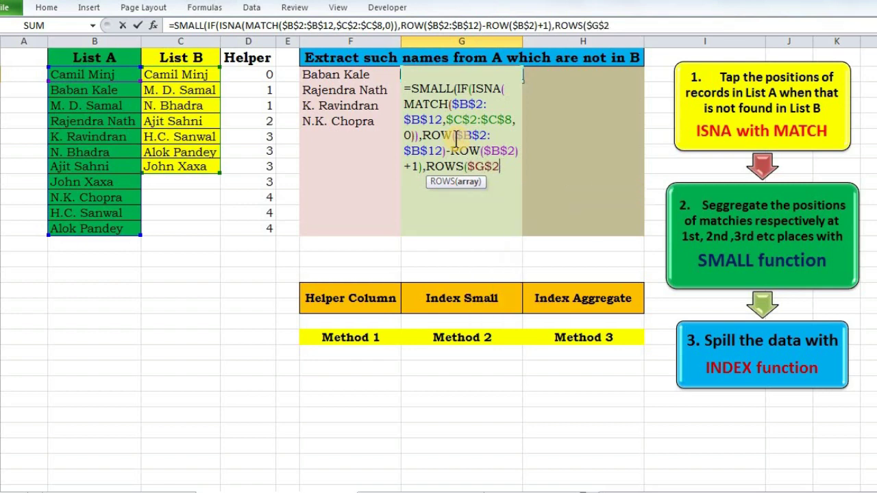
type(":G2)")
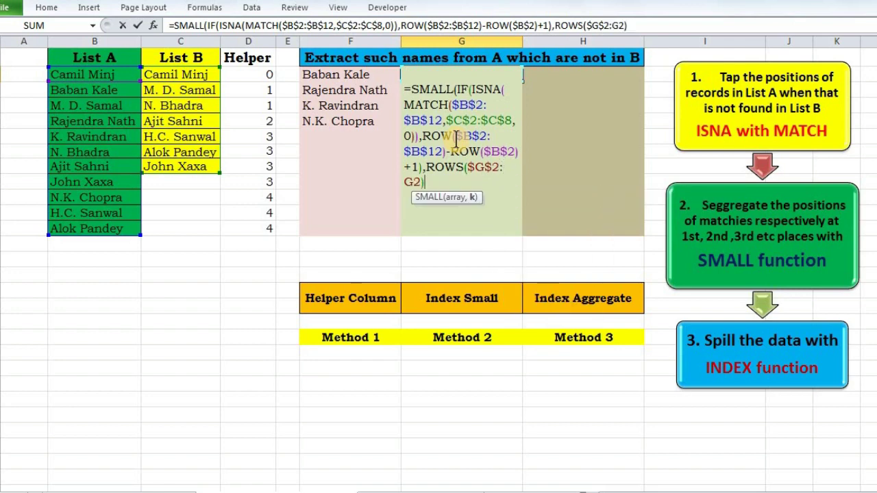
Step: Evaluate and restore the SMALL formula in G2, and enter it as an array formula filled down to G12
key("F9")
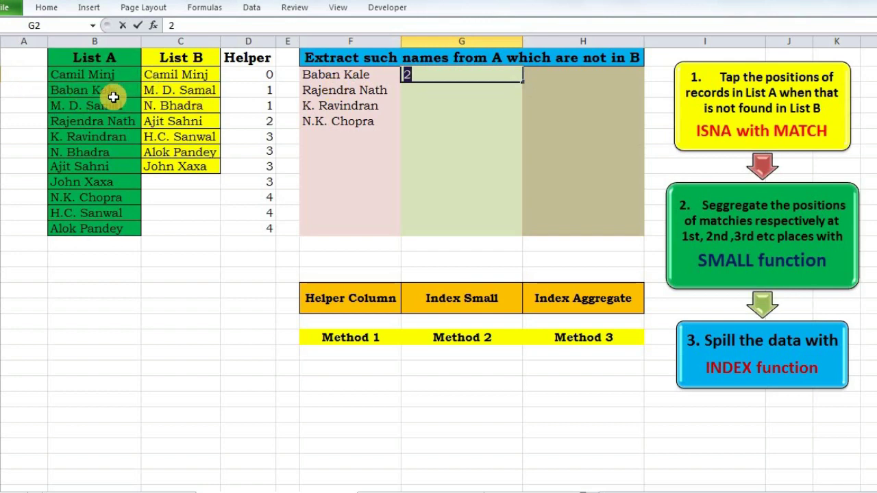
key("ctrl+z")
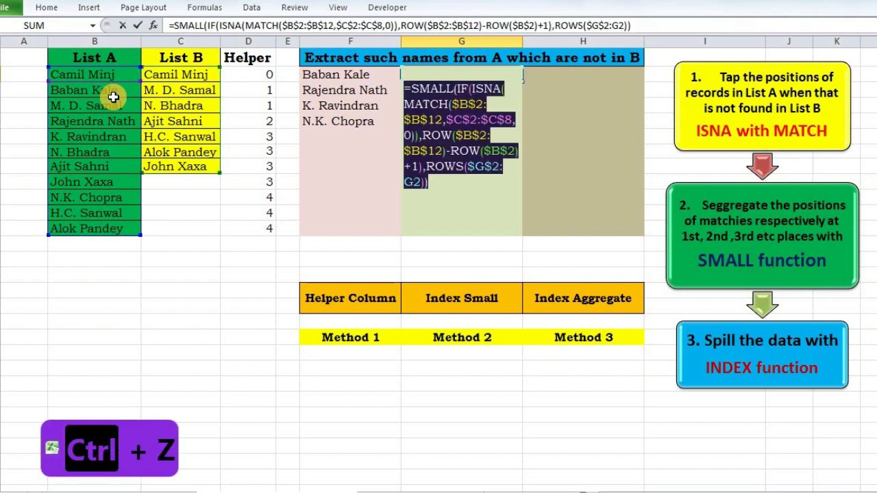
key("ctrl+shift+Return")
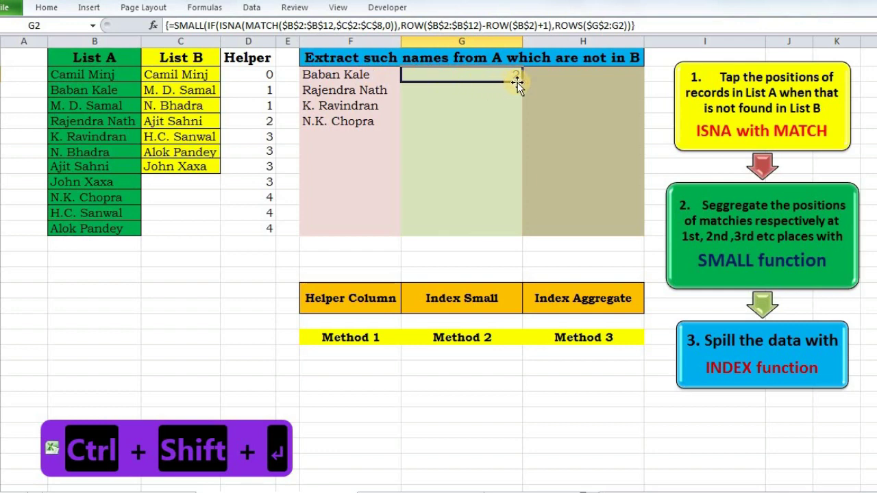
left_click_drag(521, 82, 525, 233)
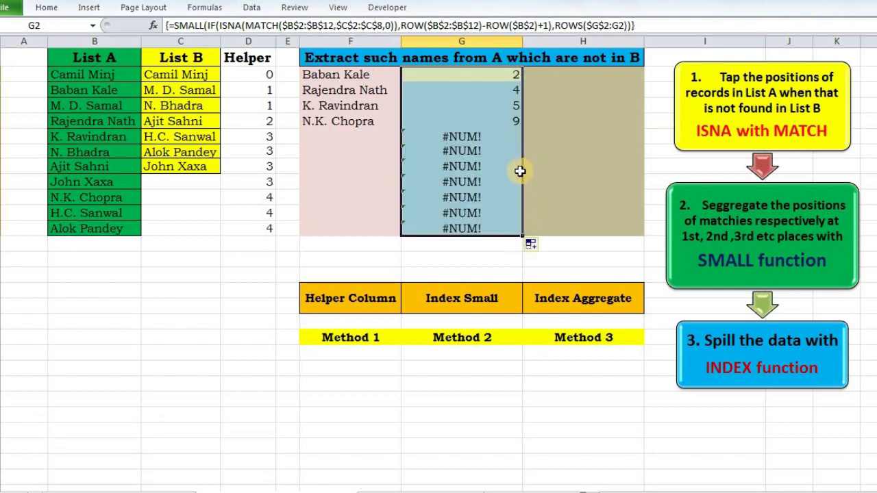
Step: Wrap the SMALL formula in G2 in an INDEX function, with the absolute List A range $B$2:$B$12 as its array
left_click(419, 76)
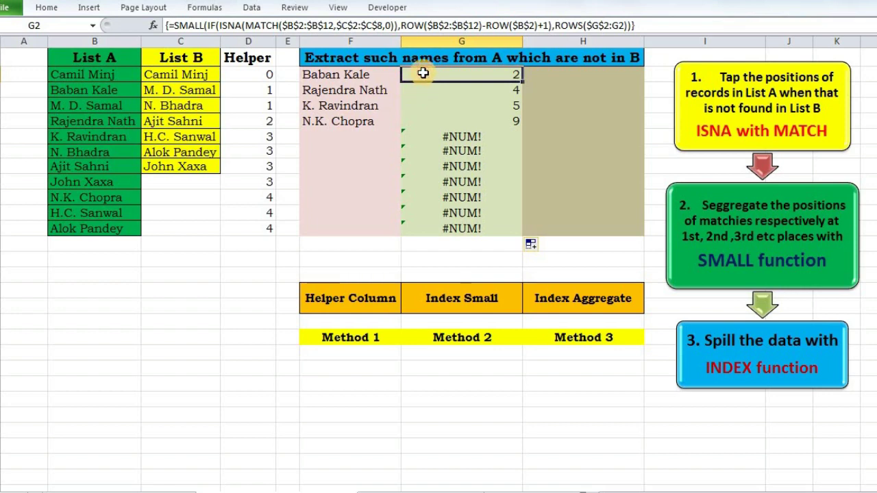
double_click(422, 76)
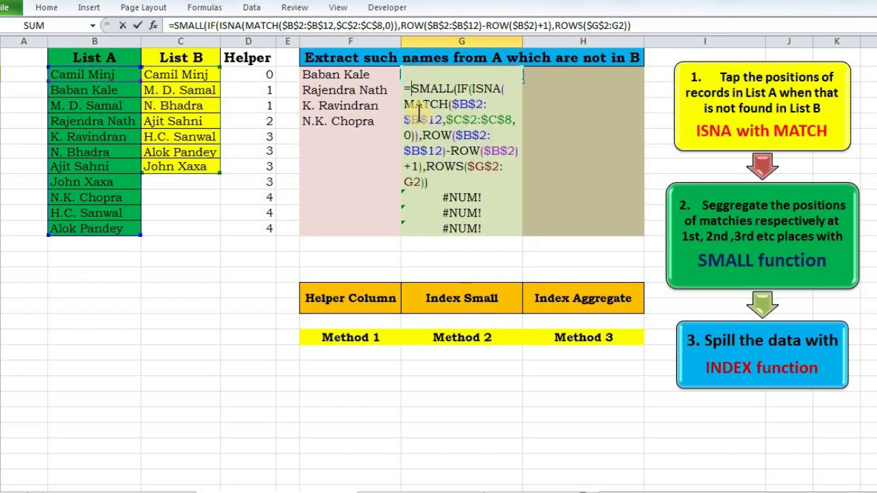
type("INDEX(")
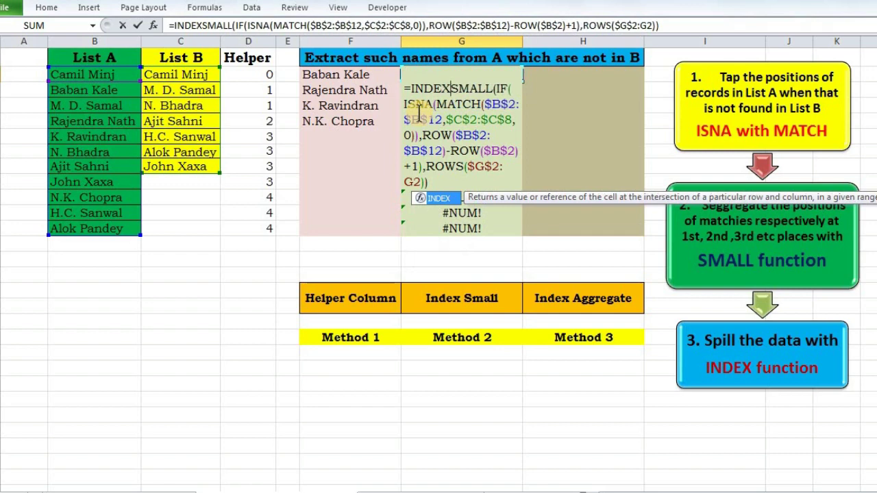
left_click(86, 72)
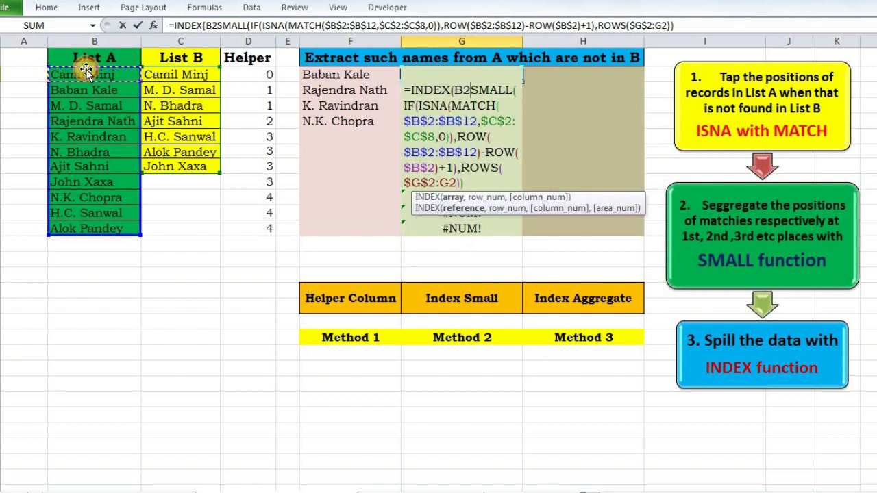
key("ctrl+shift+Down")
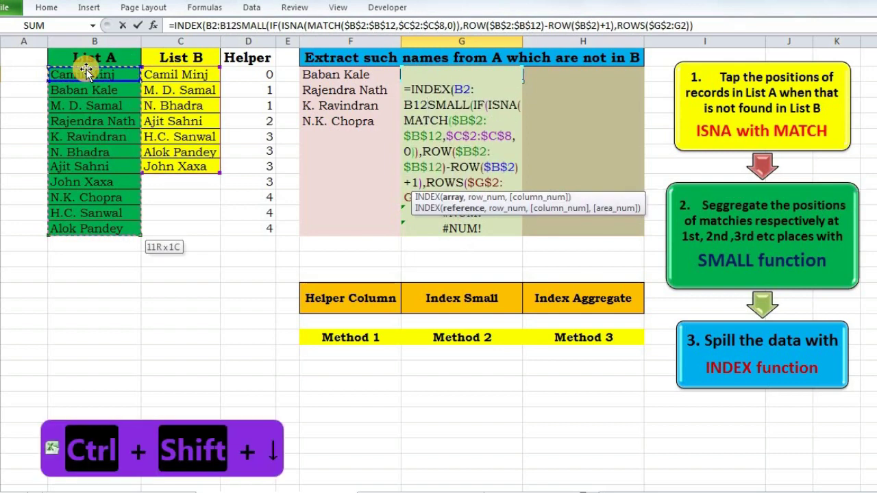
key("F4")
type(",0")
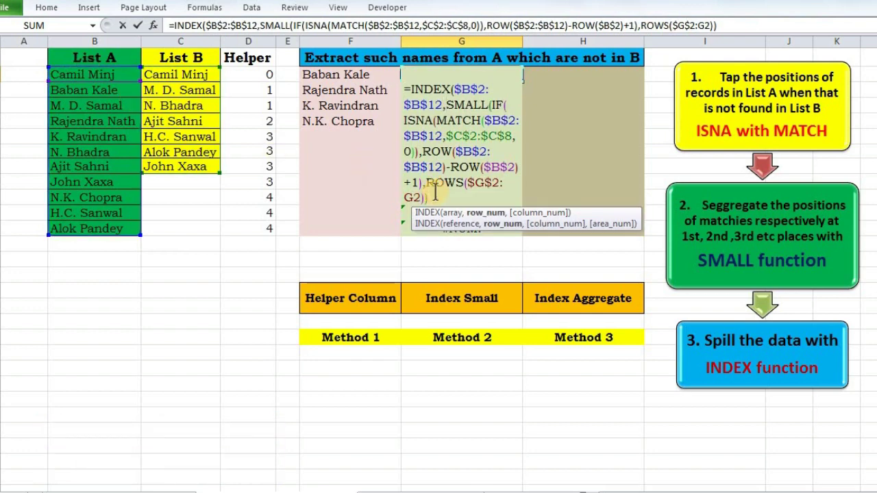
type(")")
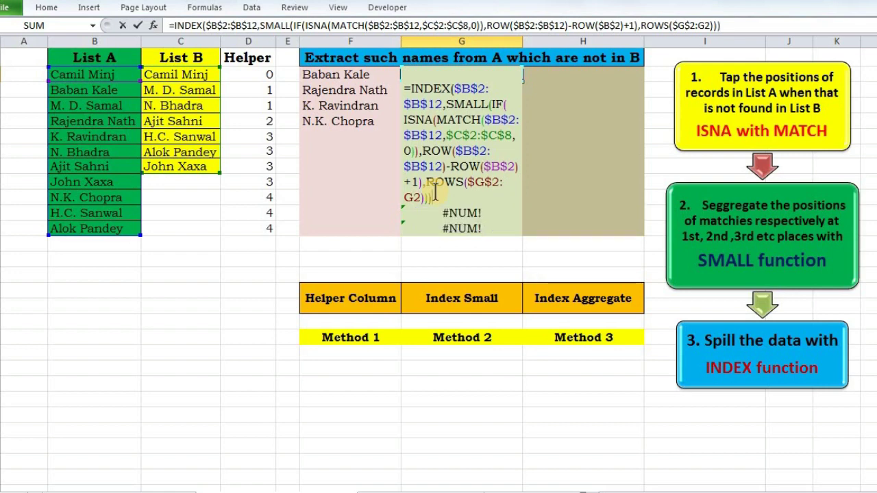
Step: Enter the INDEX formula in G2 as an array formula and fill it down to G12
key("Home")
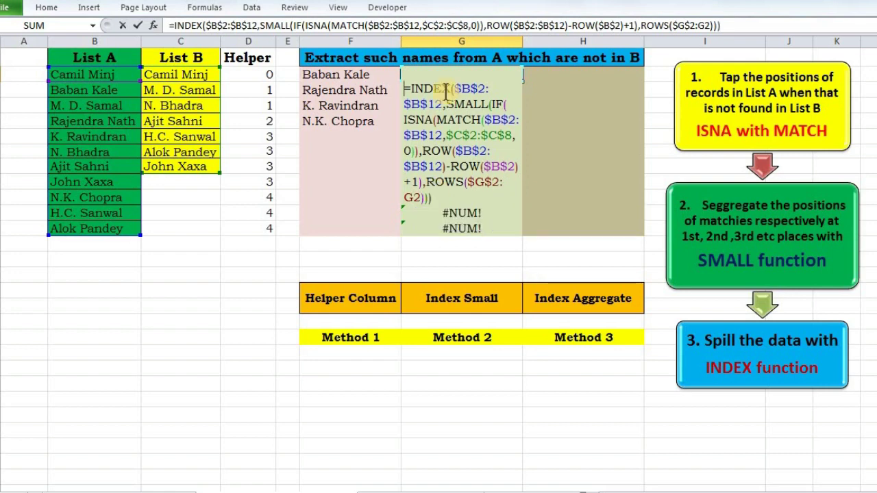
key("ctrl+shift+Return")
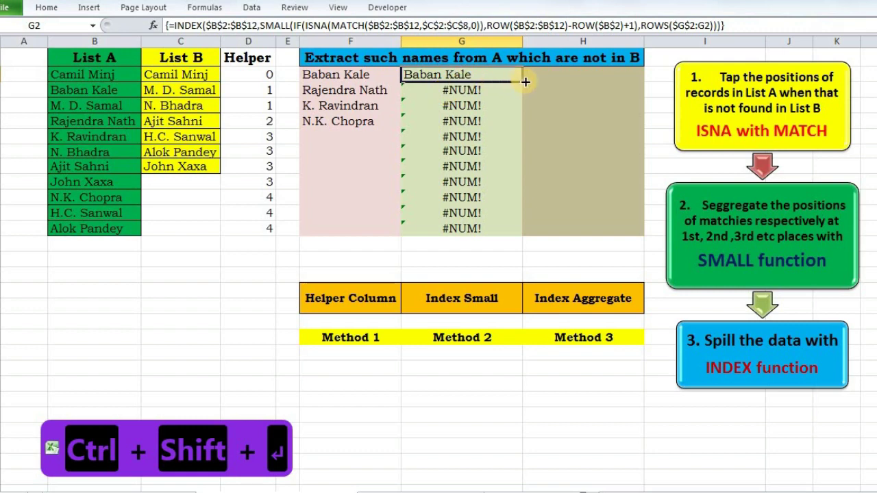
left_click_drag(525, 81, 524, 229)
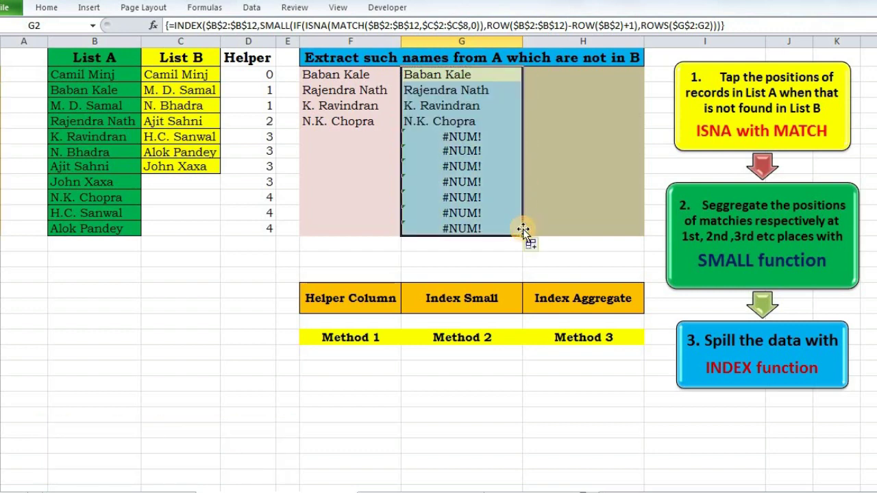
left_click(428, 92)
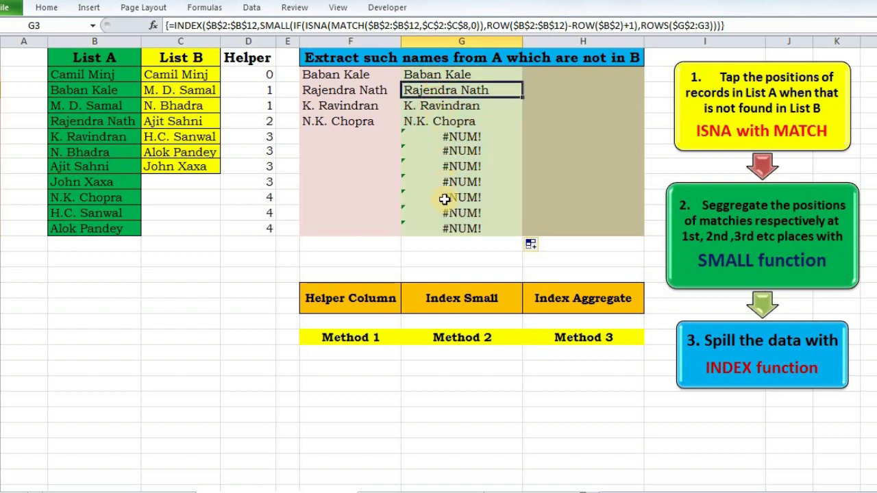
Step: Wrap the G2 formula in IFERROR with "" as value_if_error, and enter it as an array formula filled down to G12
double_click(403, 74)
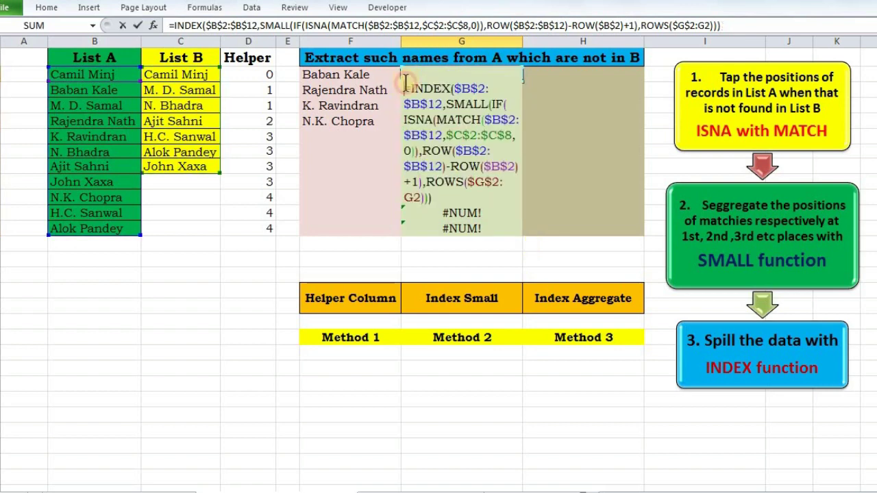
type("IO")
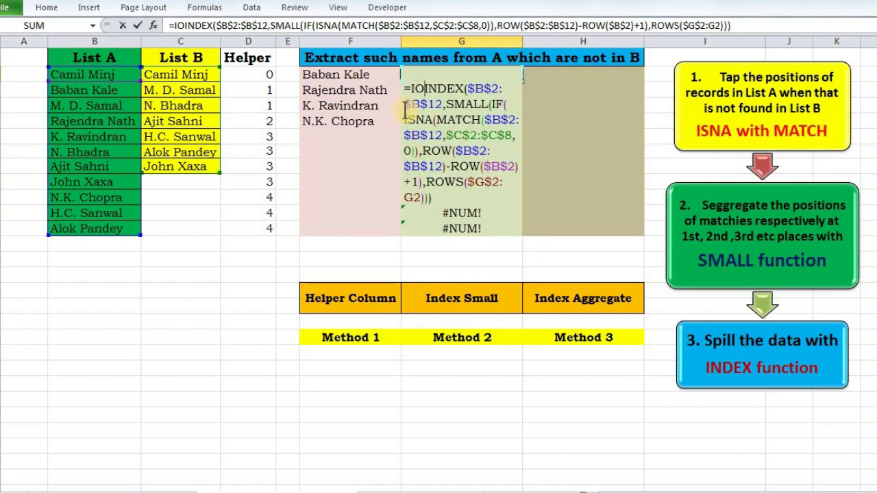
key("BackSpace")
type("FEWR")
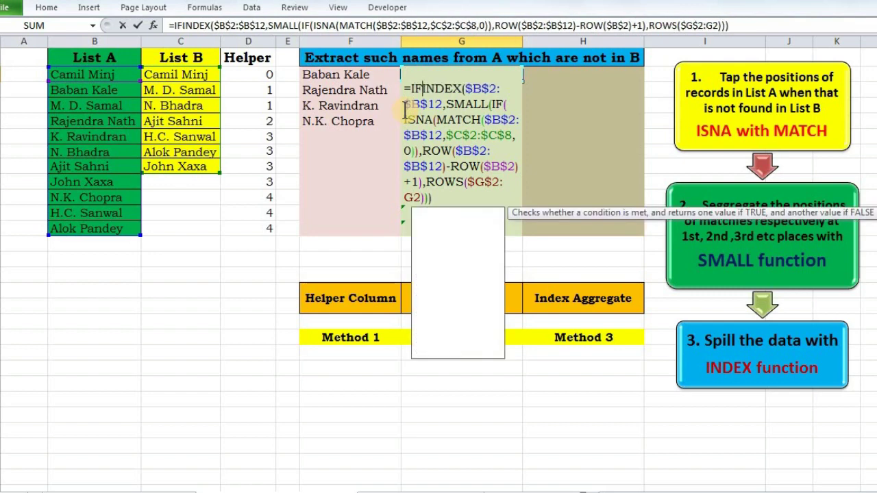
key("BackSpace")
key("BackSpace")
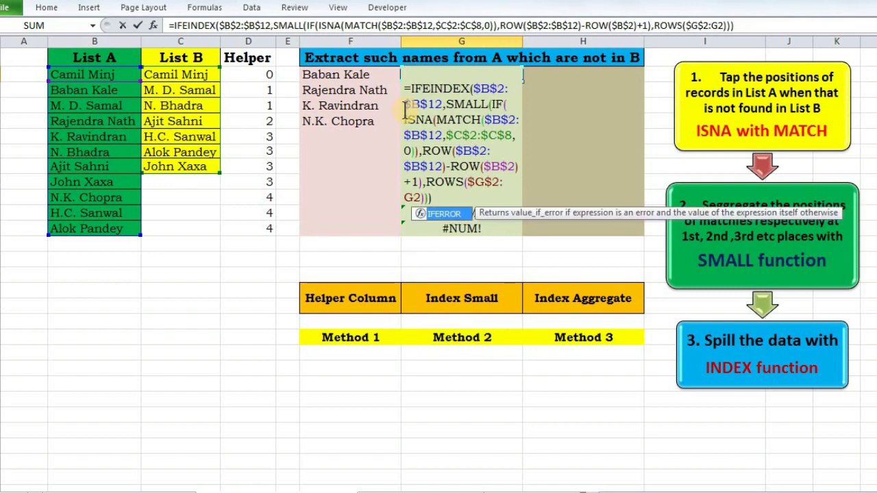
key("Tab")
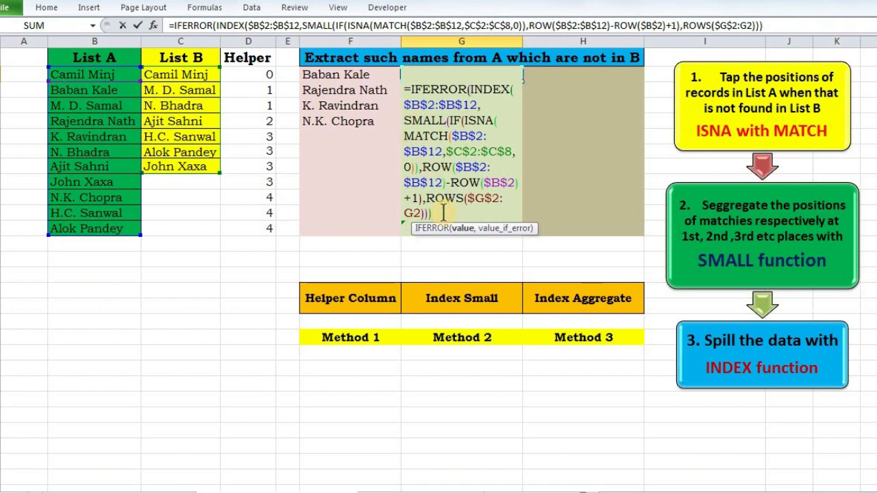
type(",")
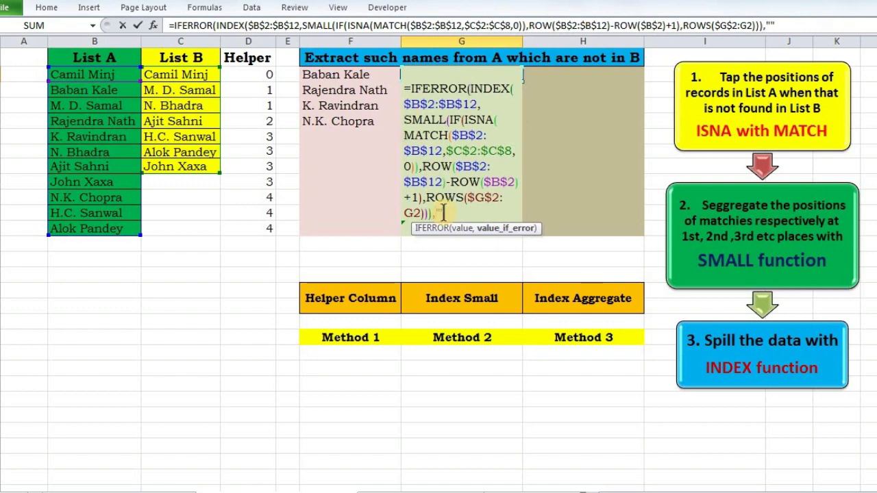
type("\"\")")
key("Return")
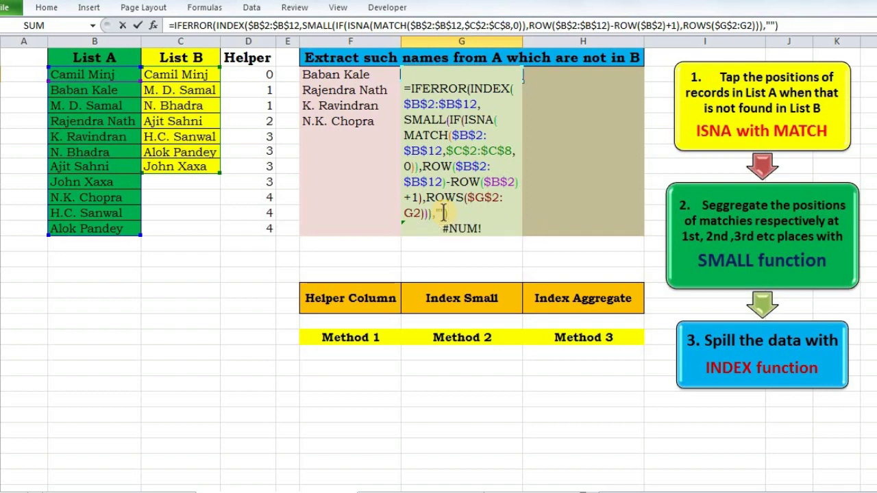
key("ctrl+shift+Return")
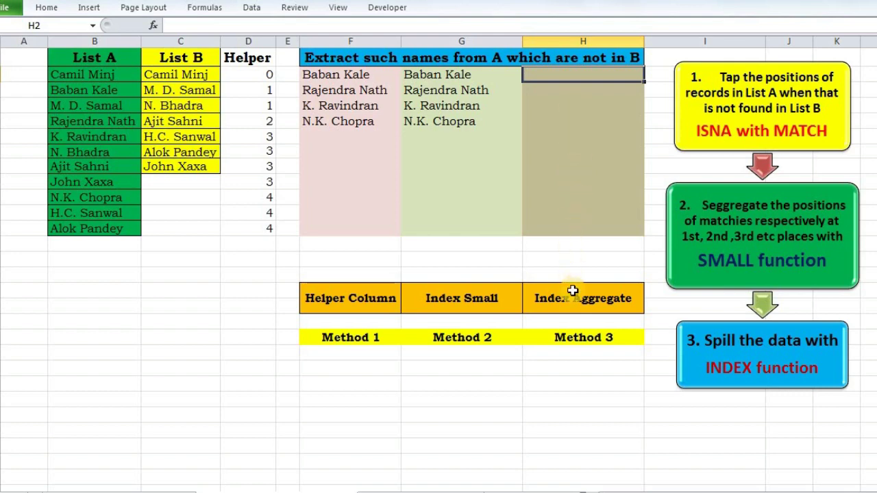
Step: Try an AGGREGATE formula in G22 with function 15 - SMALL, bring up its options argument choices, and discard the entry
left_click(459, 387)
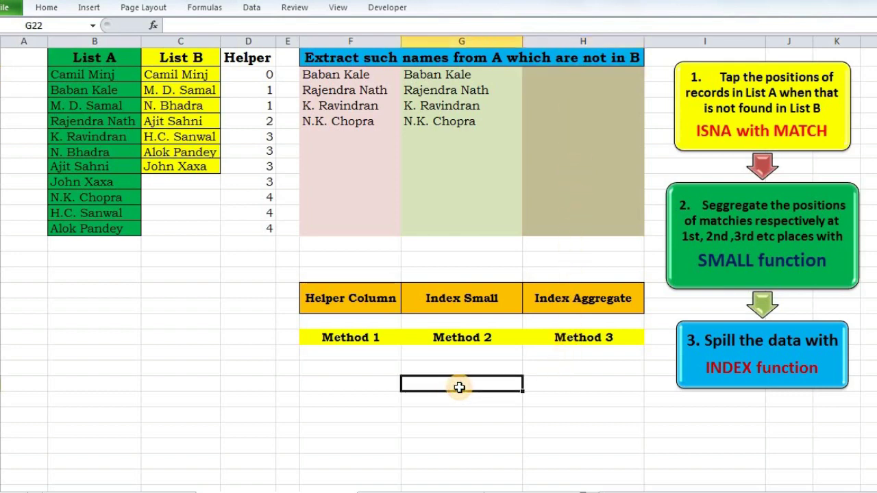
type("=AGG")
key("Tab")
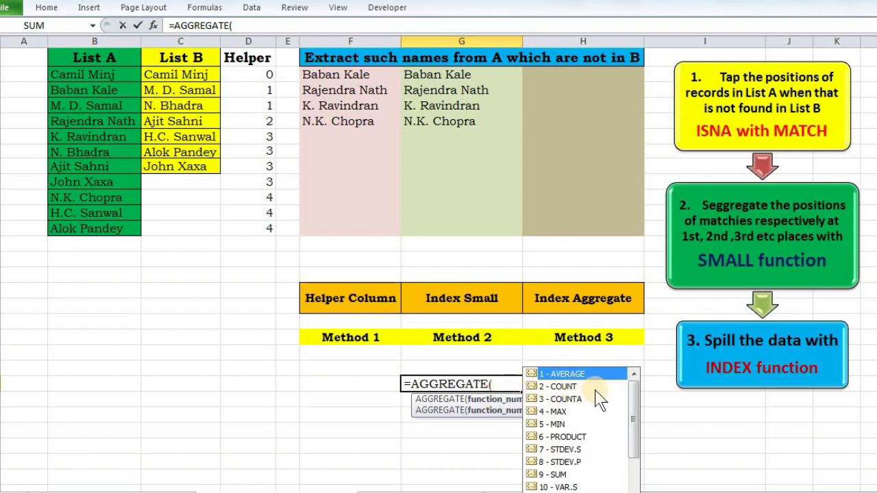
left_click_drag(629, 394, 629, 406)
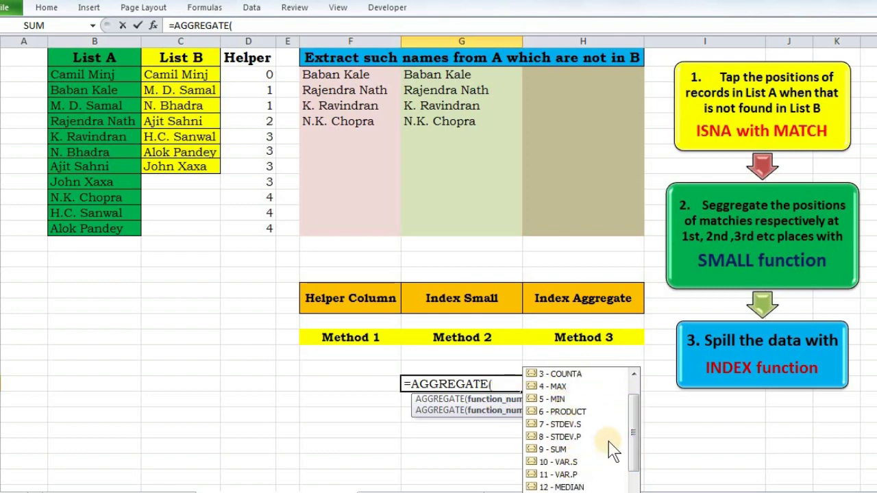
left_click_drag(636, 456, 632, 475)
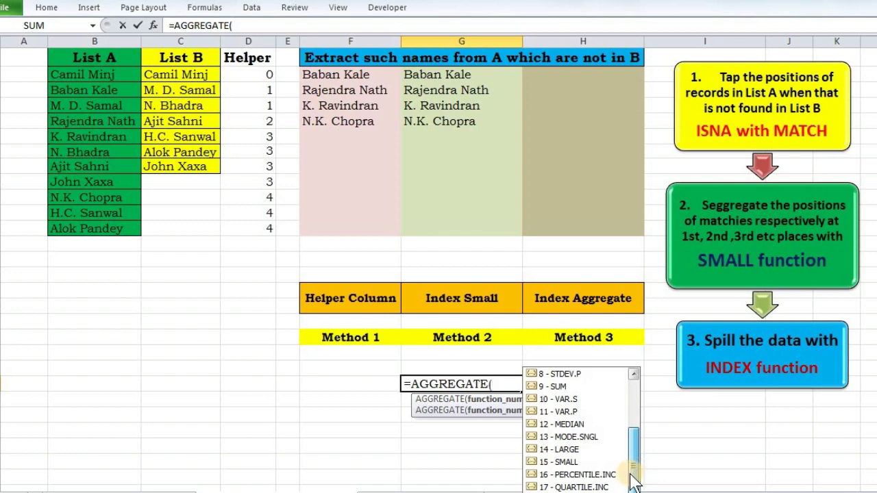
double_click(569, 463)
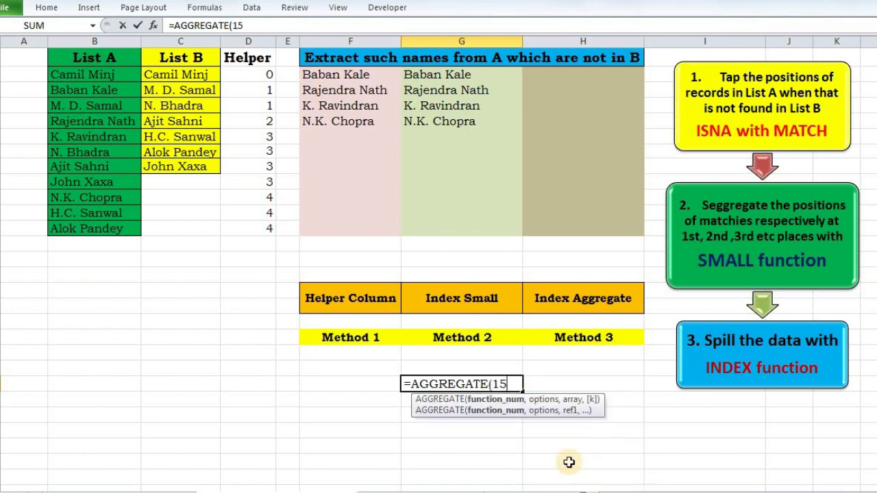
type(",")
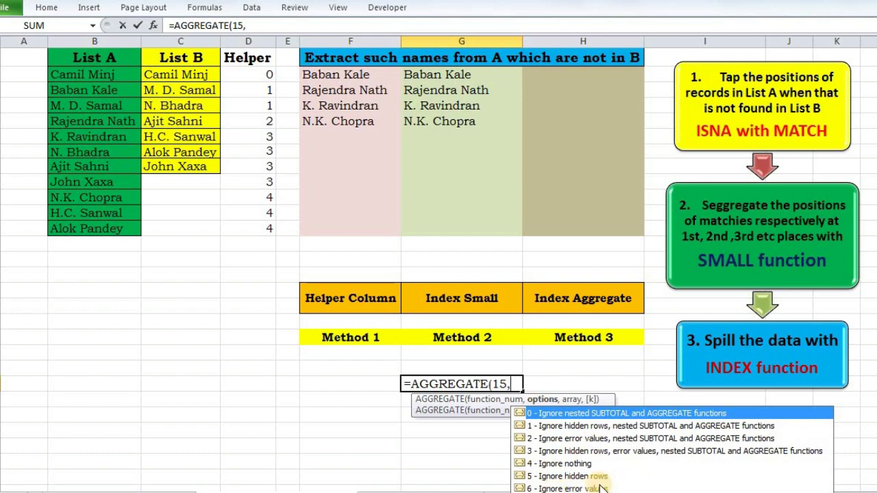
key("BackSpace")
key("Escape")
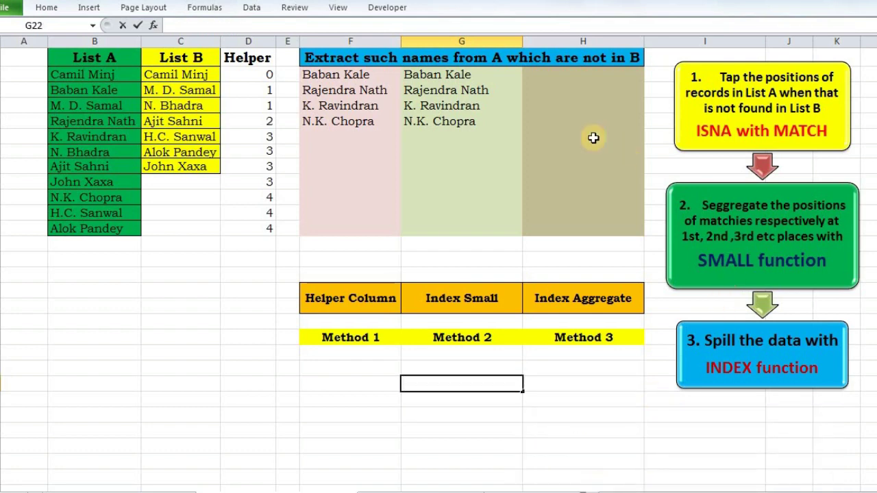
Step: Sketch the division ={1,2,3....11}/{TRUE,FALSE,,,,} in H2 as an illustration, and clear everything after the equals sign
left_click(532, 76)
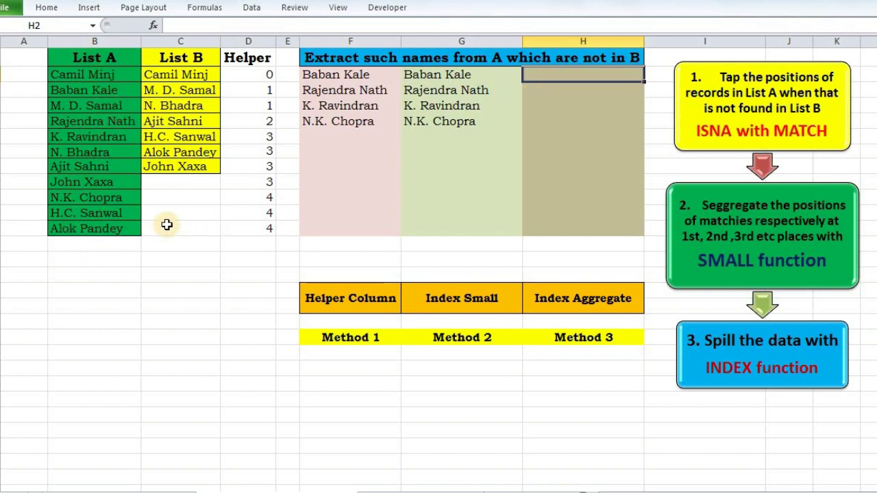
type("=")
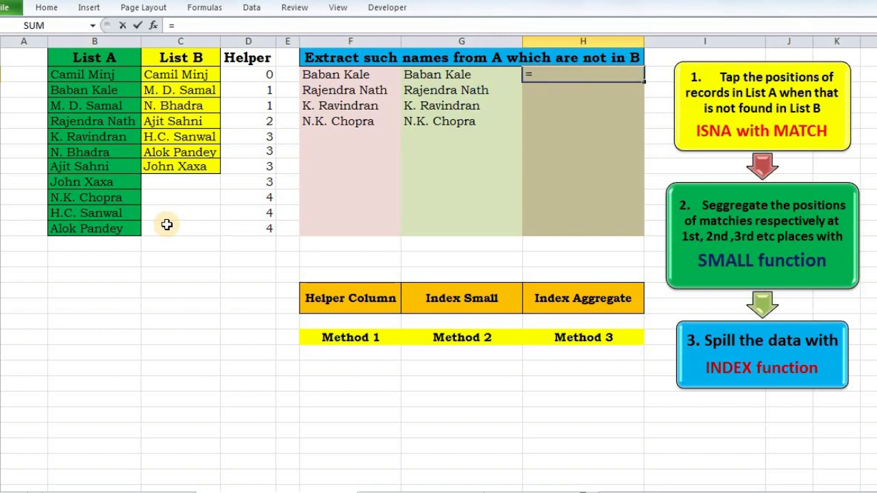
type("{1,2,3....11")
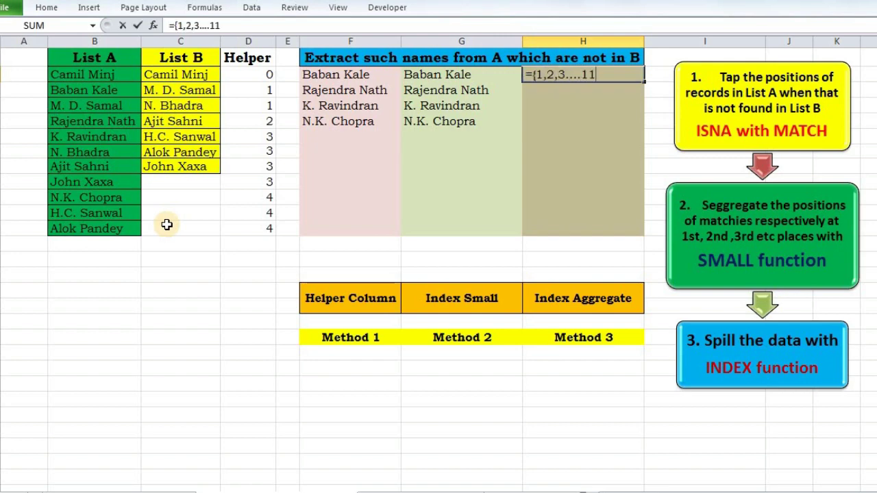
type("}/{TRU")
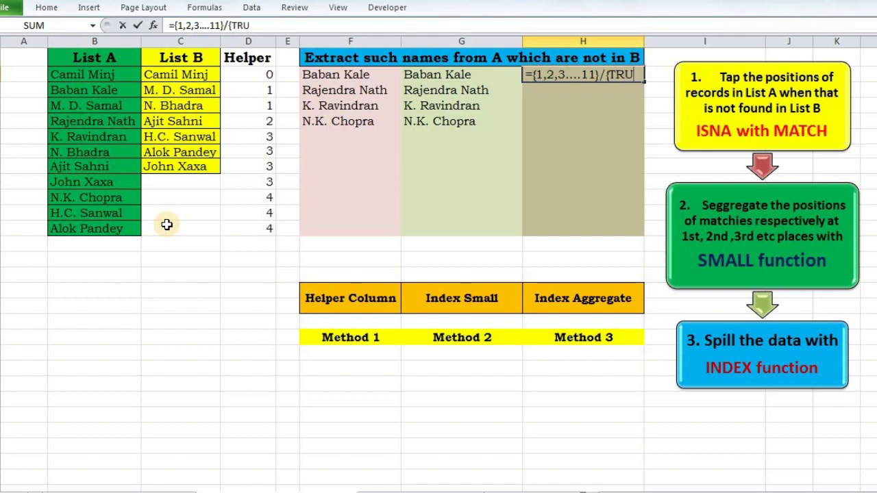
type("E,FA;LSE")
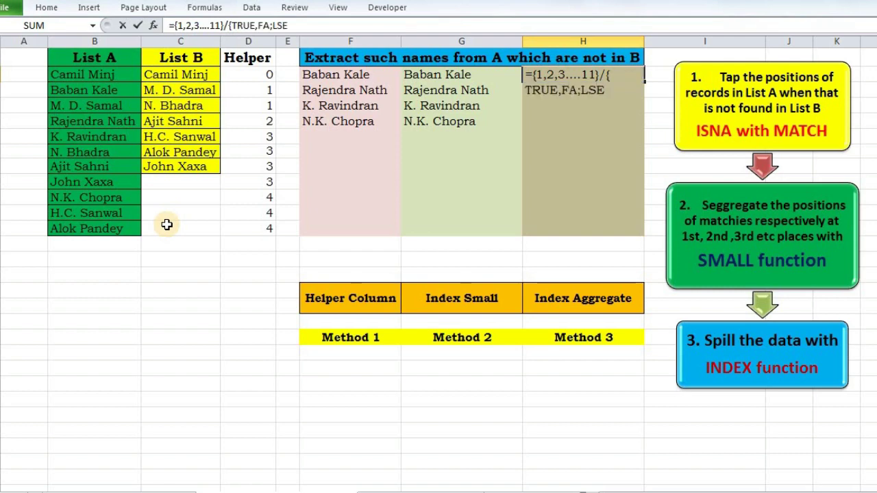
key("BackSpace")
key("BackSpace")
key("BackSpace")
key("BackSpace")
type("LSE,,,,}")
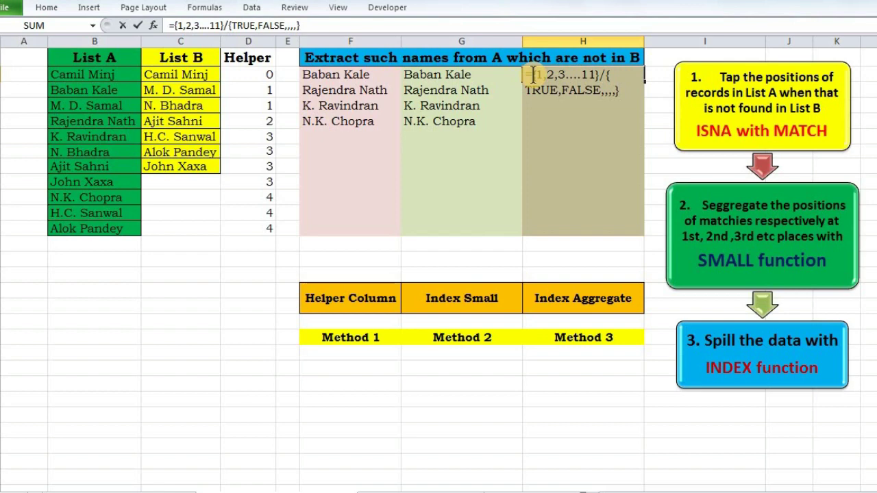
left_click_drag(533, 74, 604, 90)
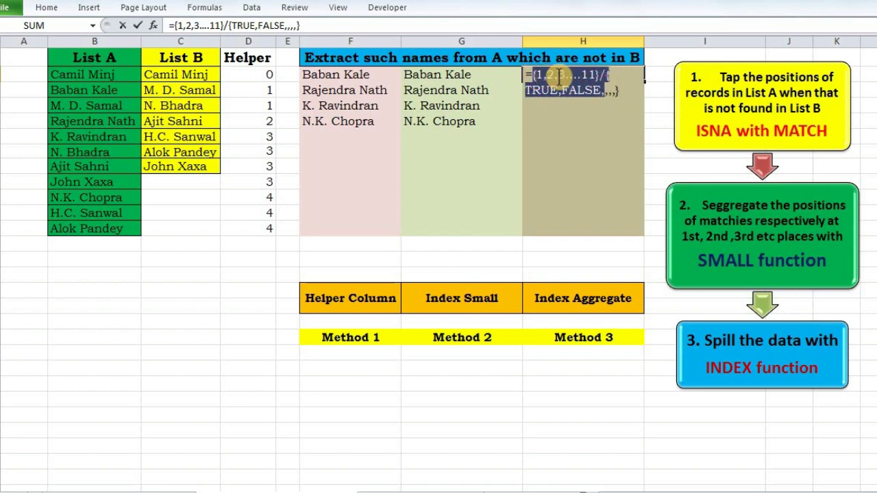
left_click_drag(527, 74, 648, 102)
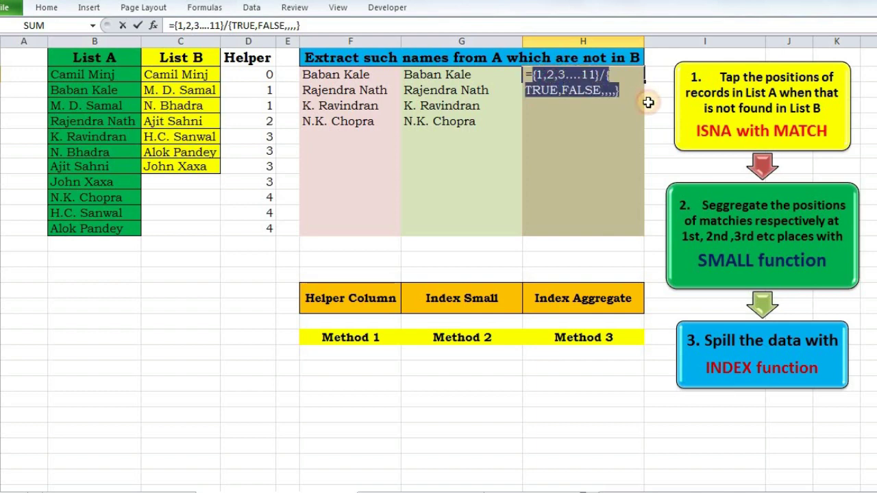
key("BackSpace")
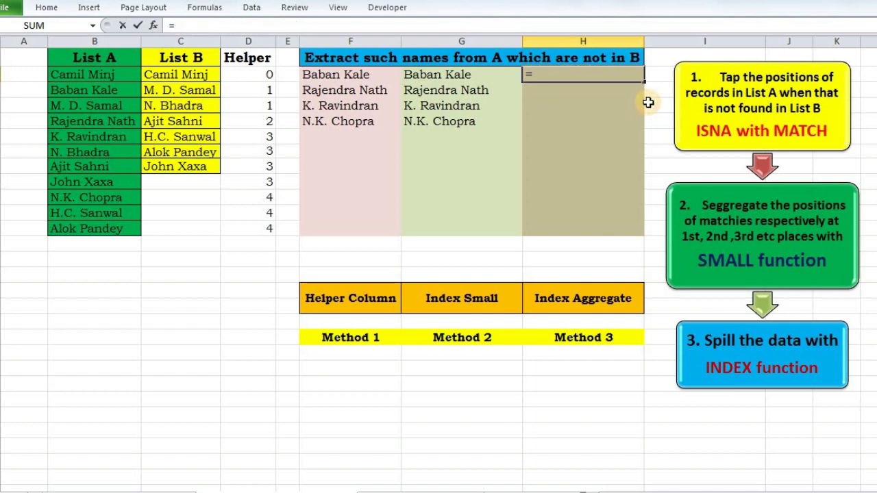
Step: Build the List A position expression ROW($B$2:$B$12)-ROW($B$2)+1 in H2, using absolute references
type("ROW(")
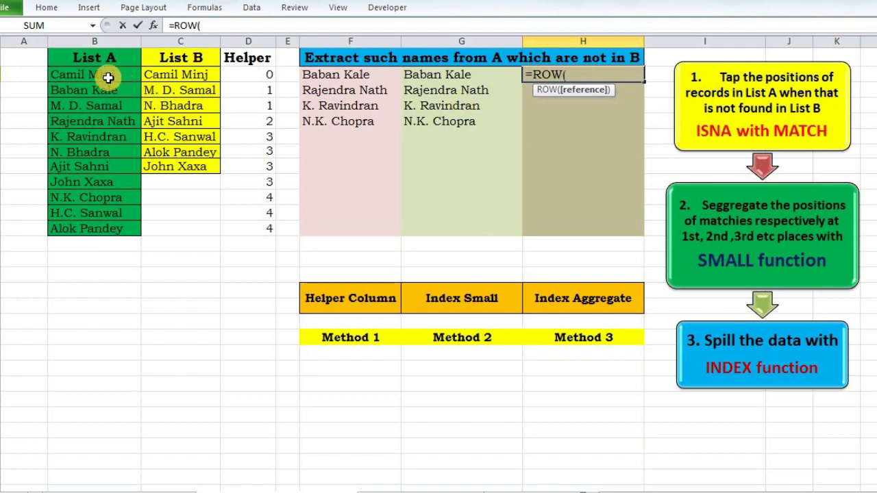
left_click(108, 77)
key("ctrl+shift+Down")
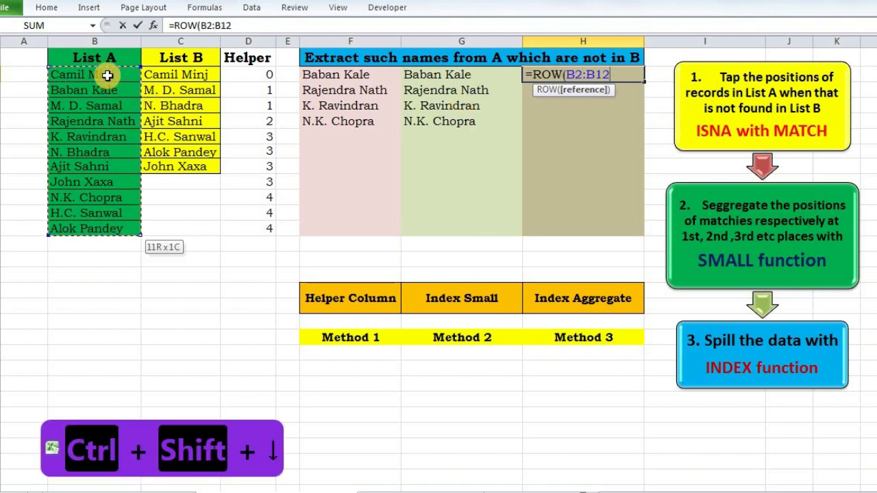
key("F4")
type(")-ROW(")
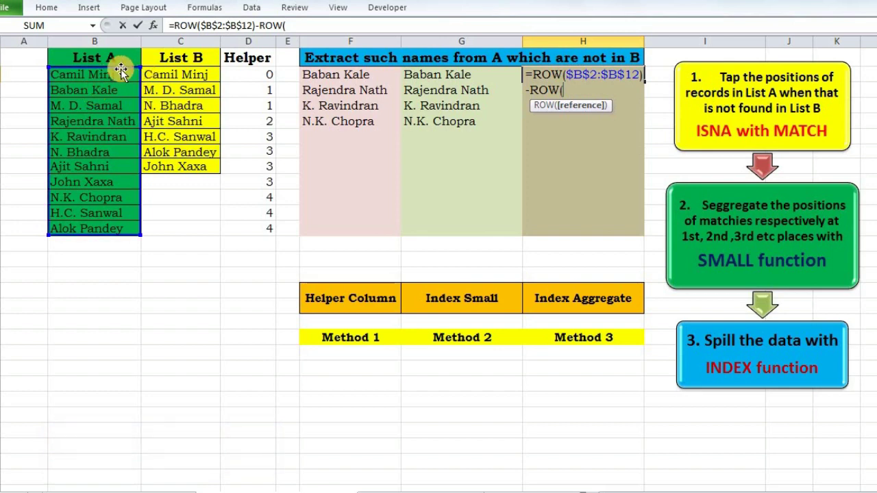
left_click(121, 74)
key("F4")
type(")+1")
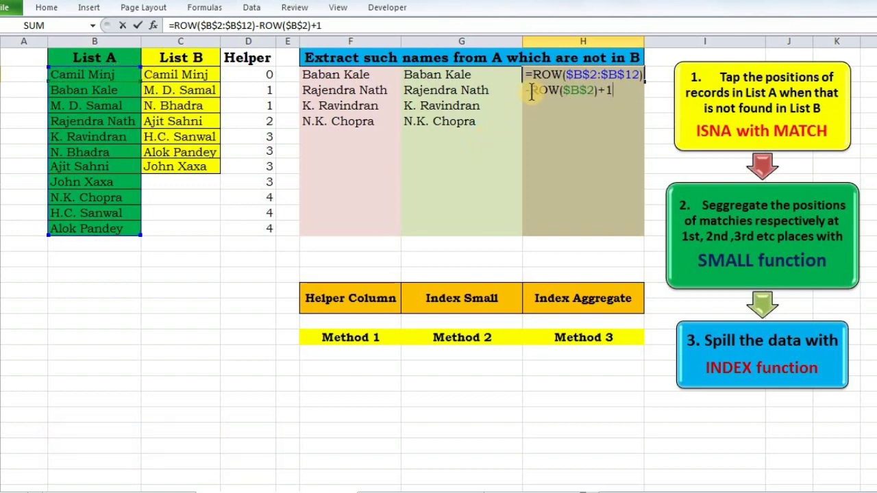
Step: Evaluate the row-position expression in H2 in place to preview its array, and restore the formula text
left_click_drag(525, 71, 556, 117)
key("F9")
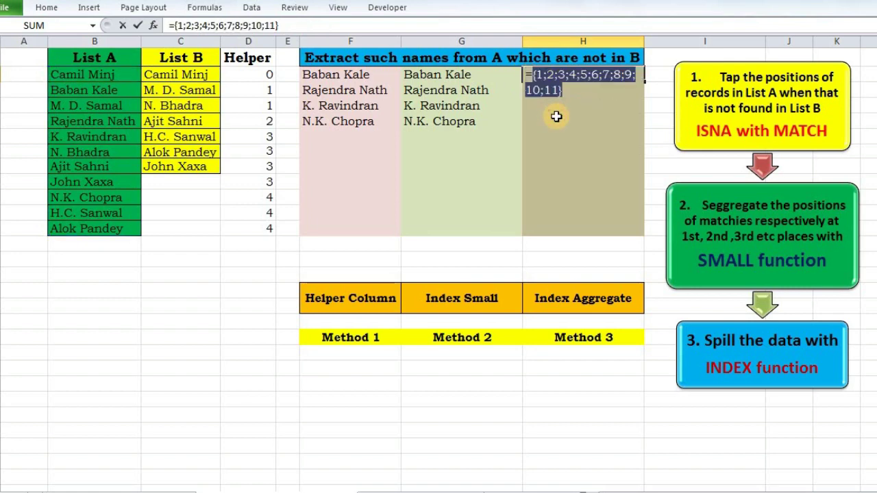
key("ctrl+z")
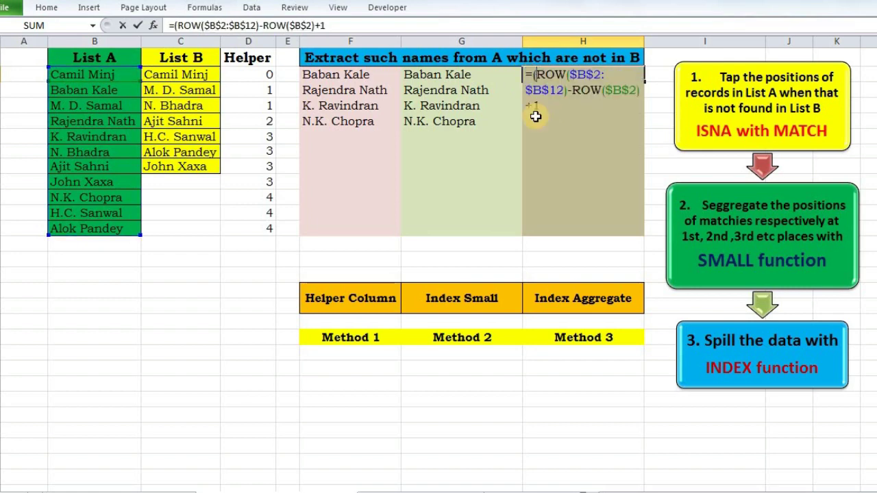
Step: Enclose the H2 position expression in parentheses and divide it by an ISNA(MATCH( test with $B$2:$B$12 as lookup value
left_click(539, 112)
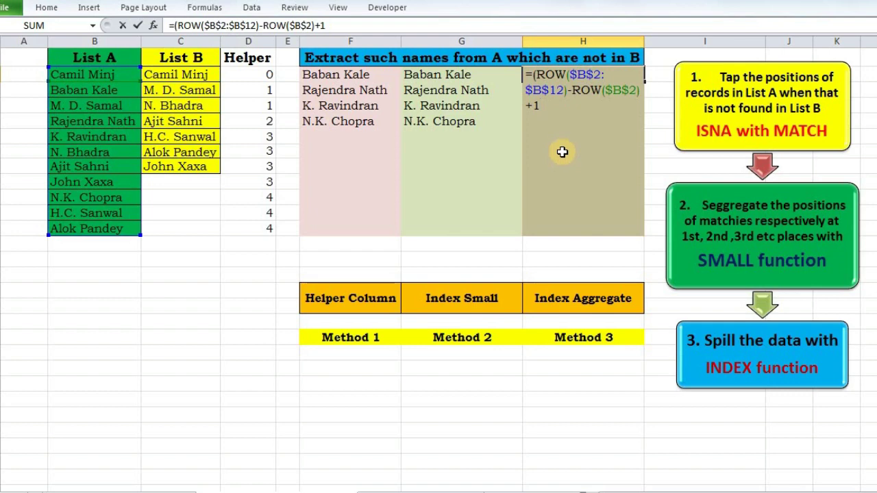
type(")/")
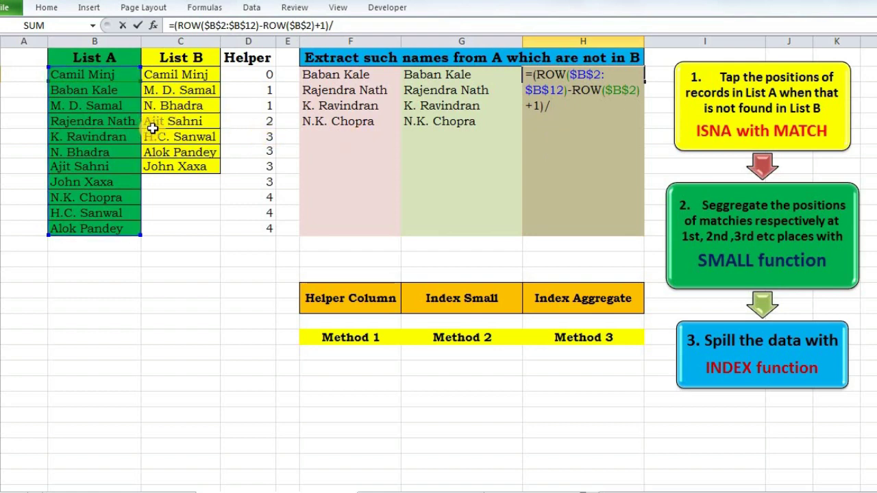
type("ISNA(")
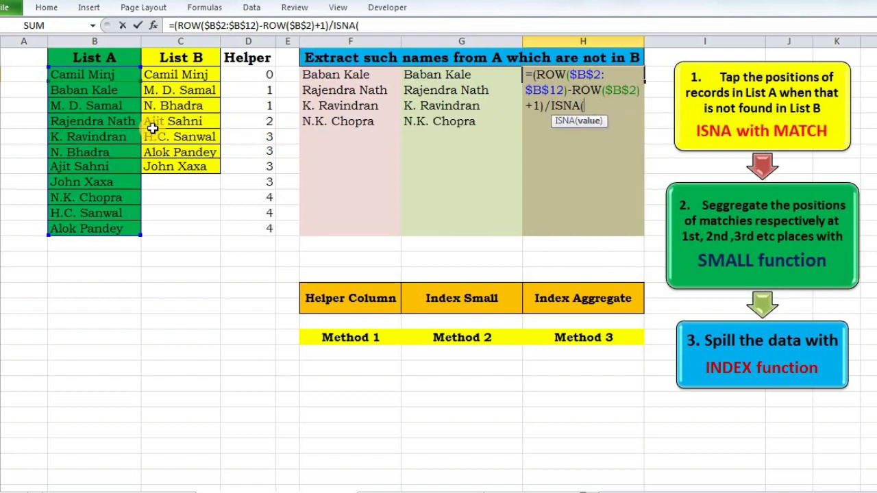
type("MATCH(")
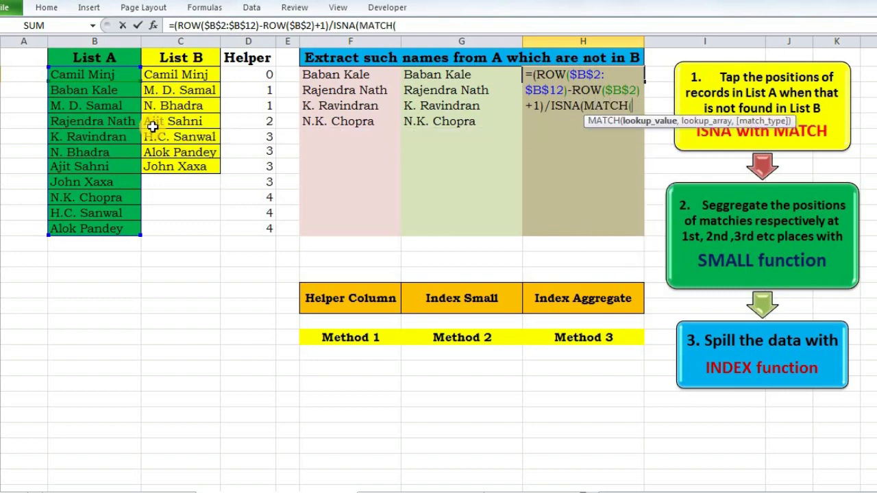
left_click(85, 75)
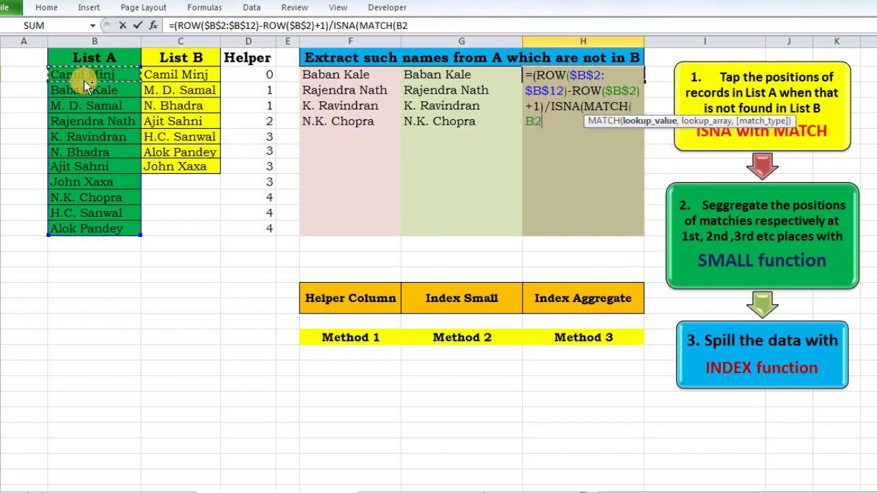
key("ctrl+shift+Down")
key("F4")
type(",")
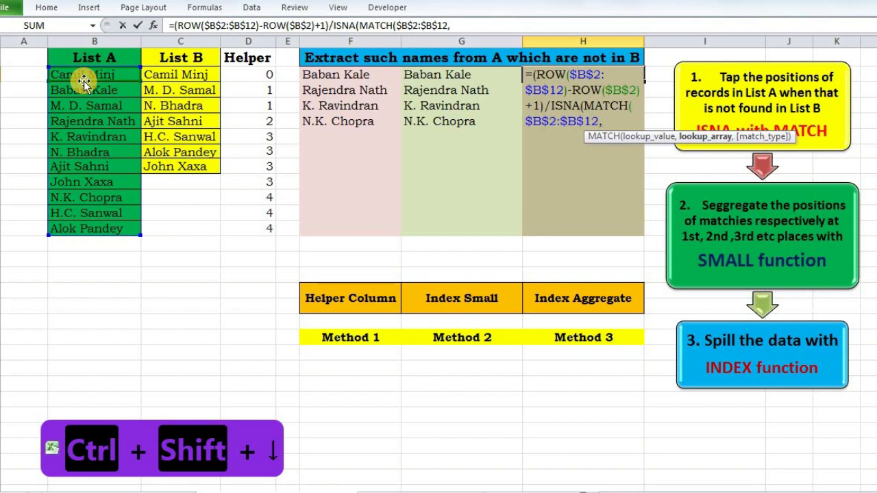
Step: Complete the MATCH with lookup array $C$2:$C$8 and match type 0, closing both MATCH and ISNA
left_click(156, 75)
key("ctrl+shift+Down")
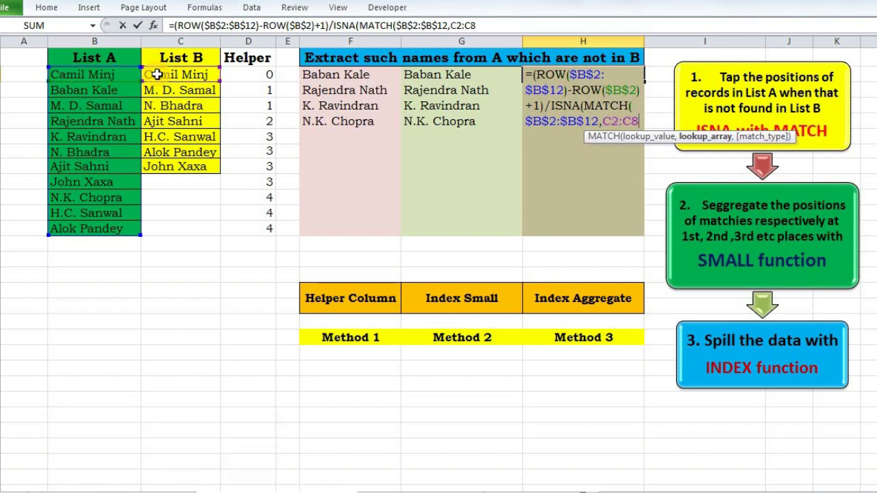
key("F4")
type(",")
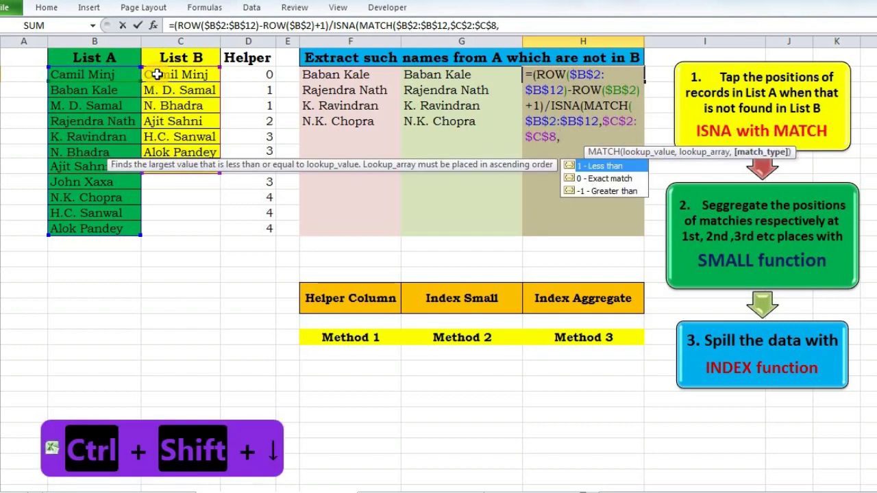
type("0")
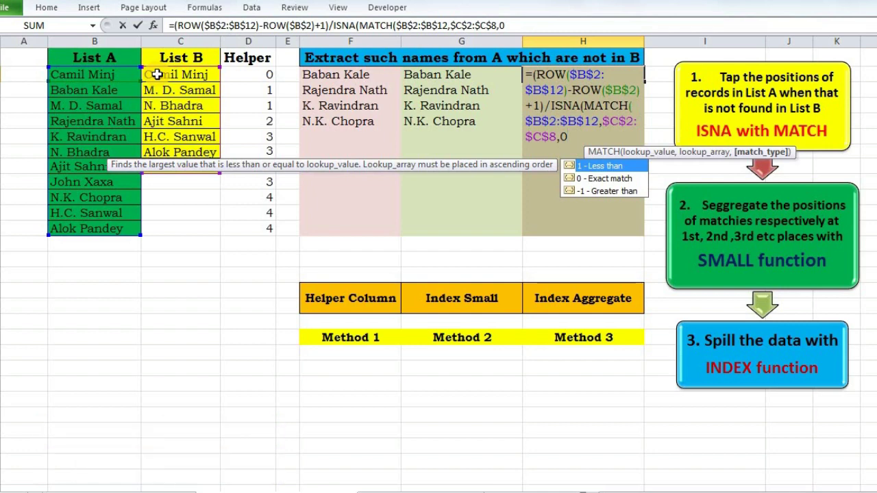
type(")")
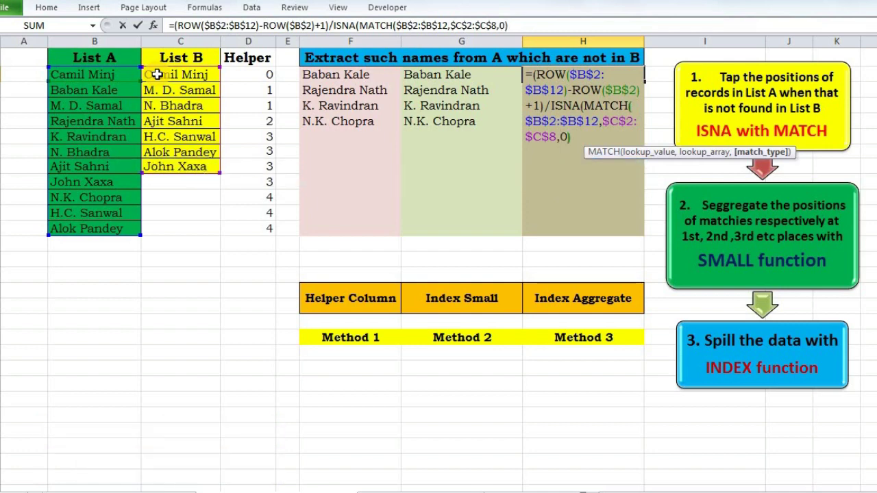
type(")")
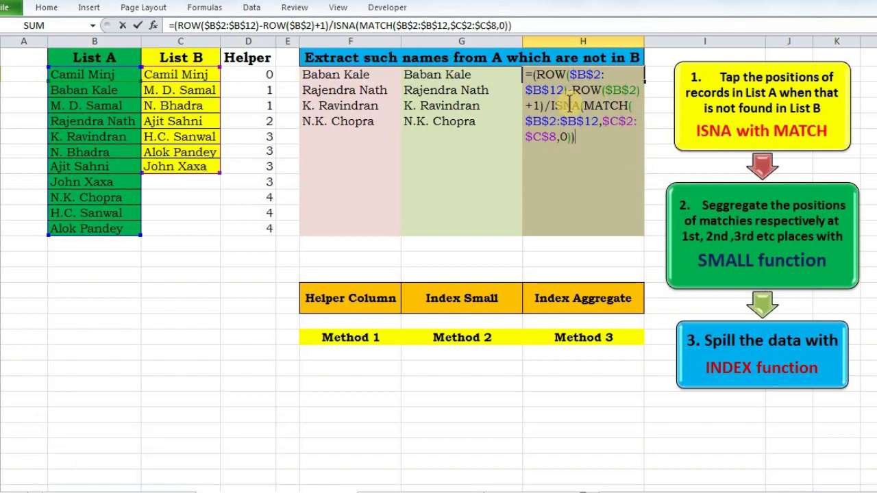
Step: Evaluate the ISNA(MATCH()) divisor in place to preview its TRUE/FALSE array, and restore the formula text
left_click_drag(550, 105, 579, 152)
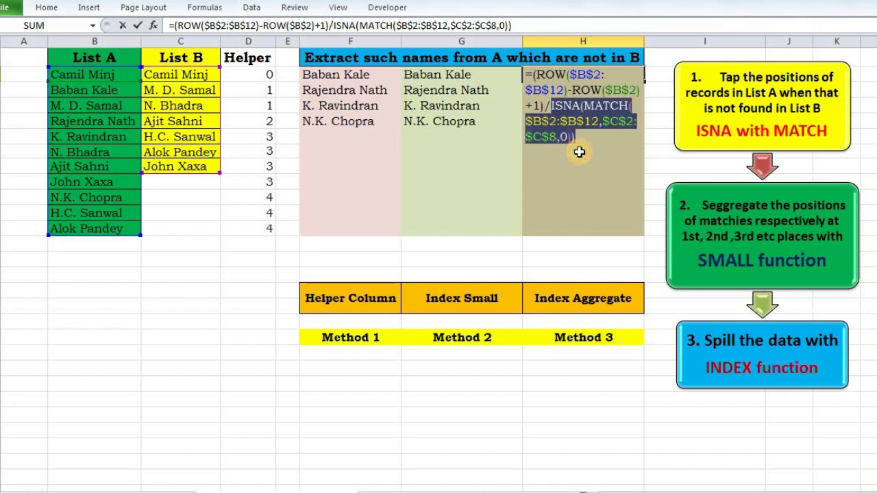
key("F9")
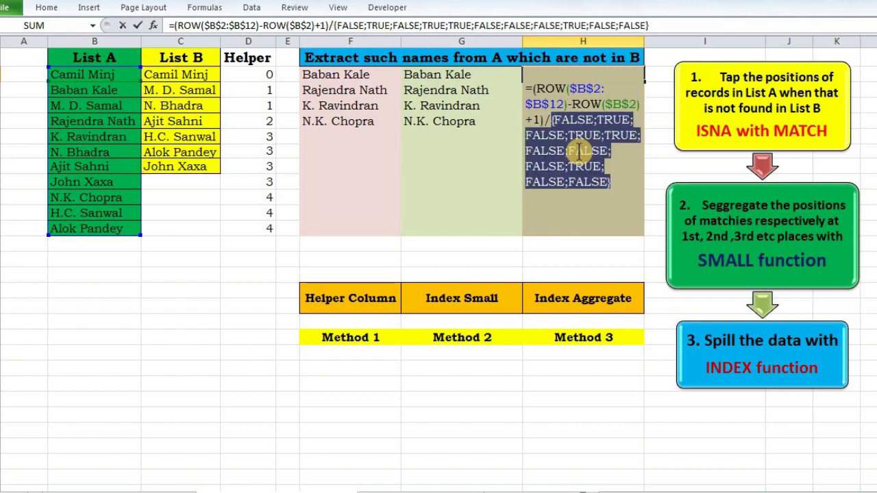
key("ctrl+z")
Step: Enclose the whole ISNA(MATCH()) divisor of the H2 formula in its own parentheses
key("Left")
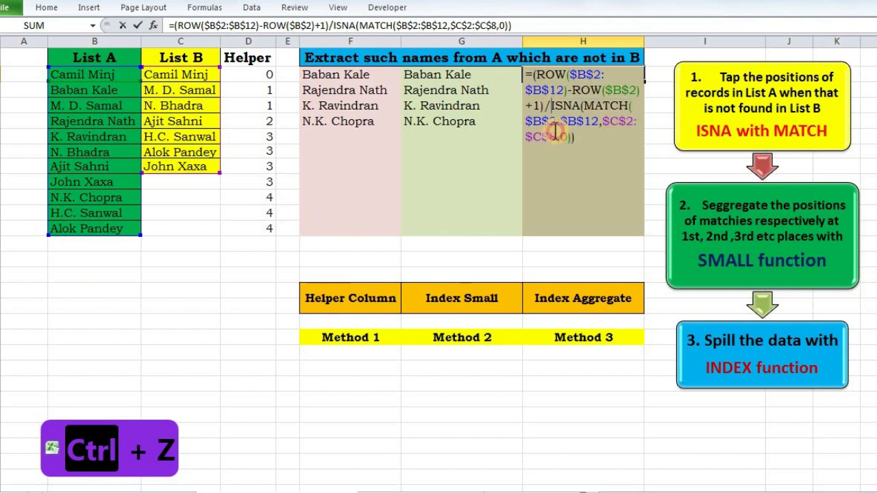
type("(")
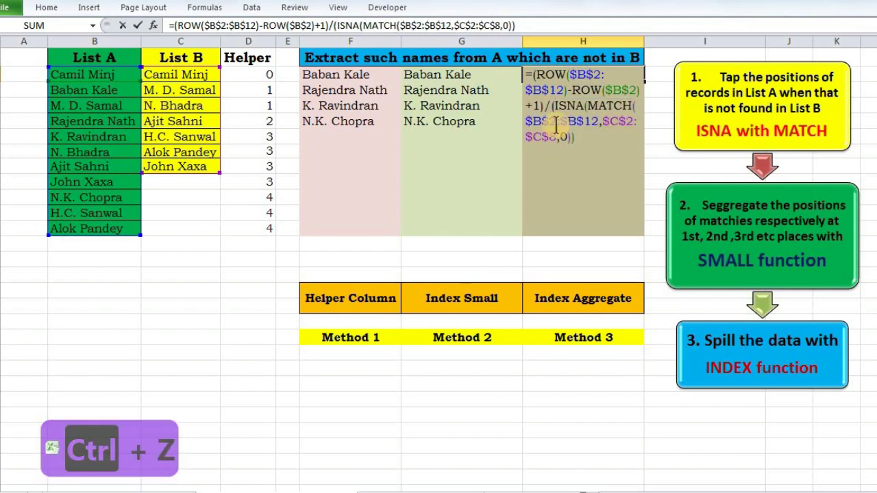
left_click(593, 139)
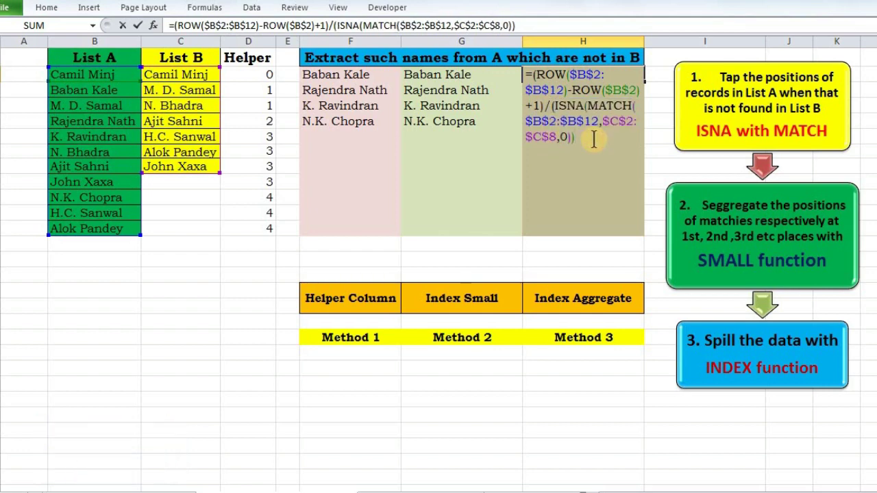
type(")")
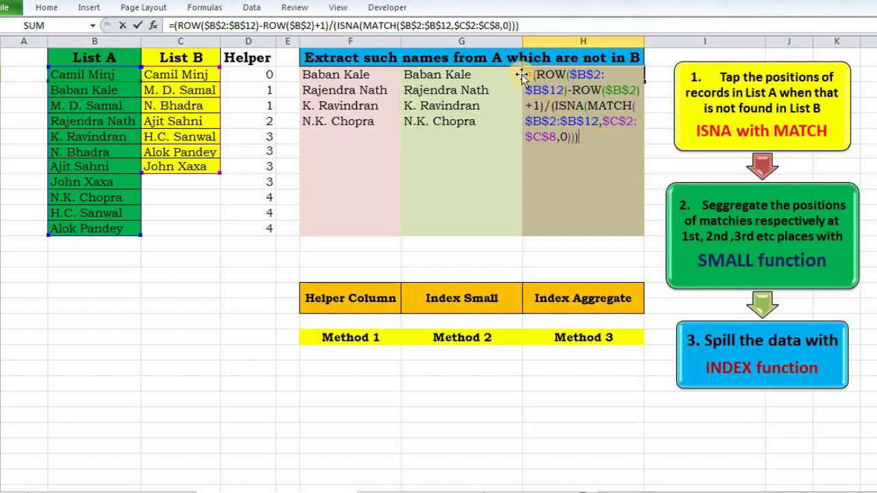
Step: Evaluate the complete division in H2 in place to preview its array, and restore the formula text
left_click_drag(525, 74, 593, 148)
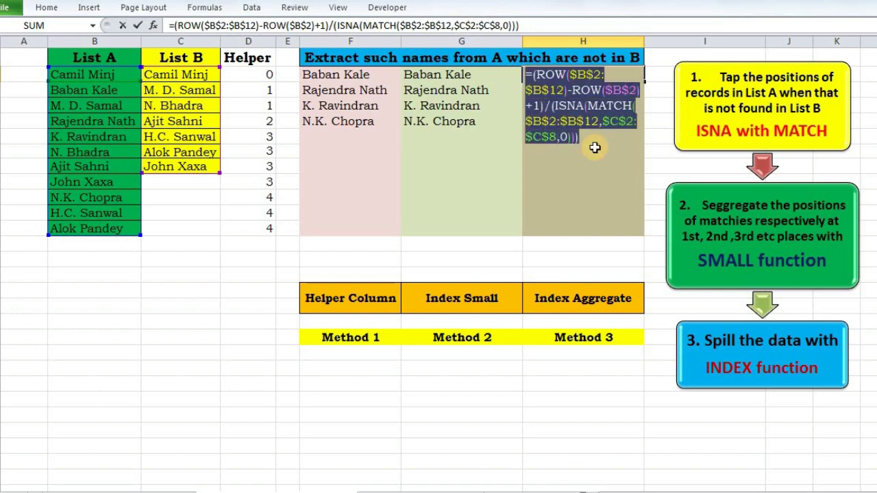
key("F9")
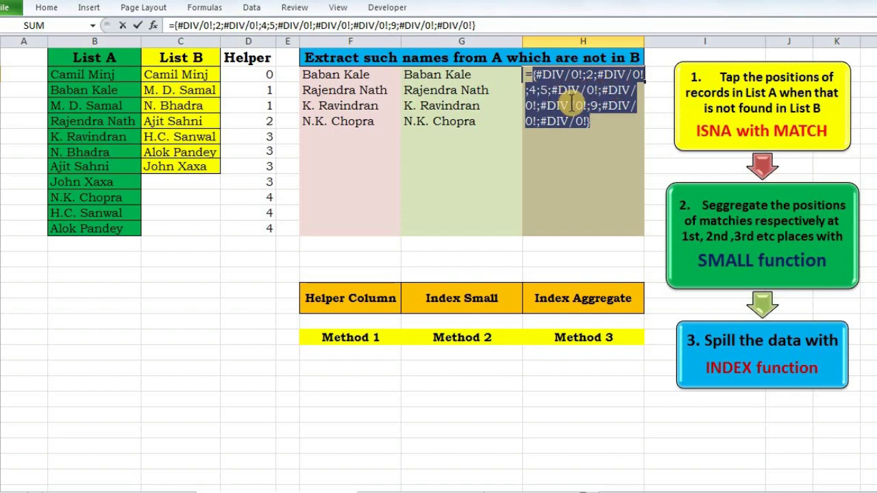
key("ctrl+z")
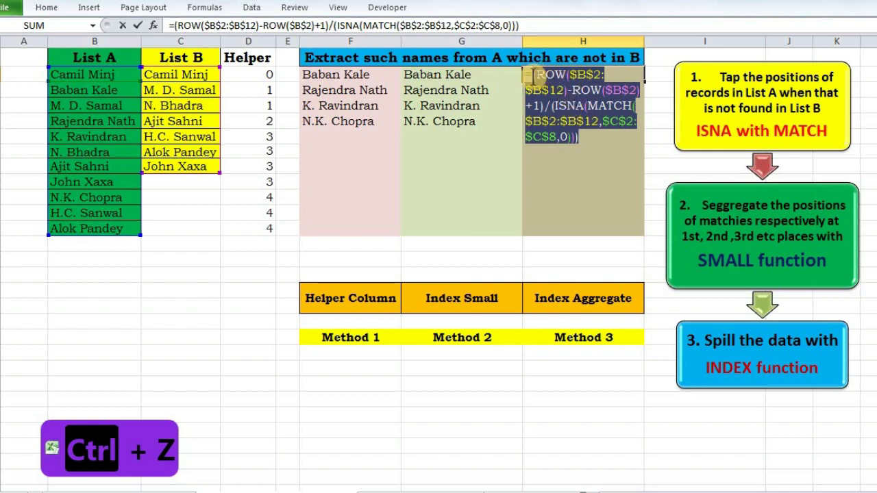
Step: Insert AGGREGATE before the division expression in H2 and choose function number 15 for SMALL
left_click(532, 74)
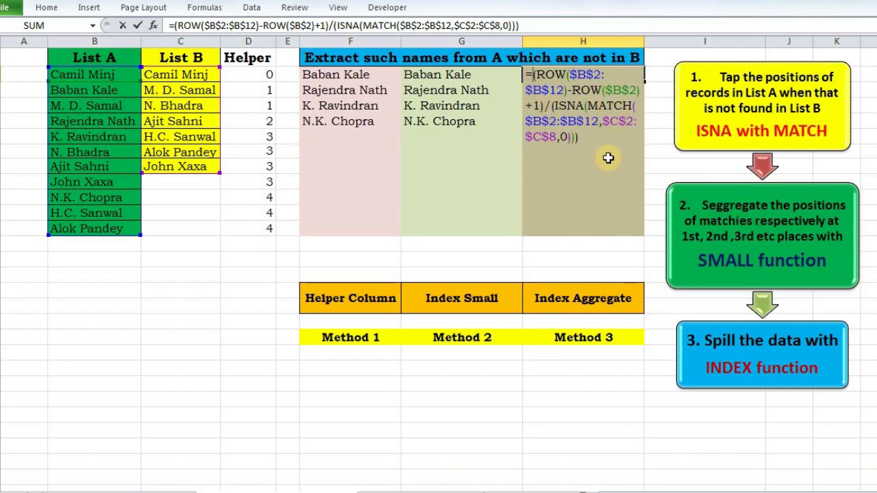
type("AGG")
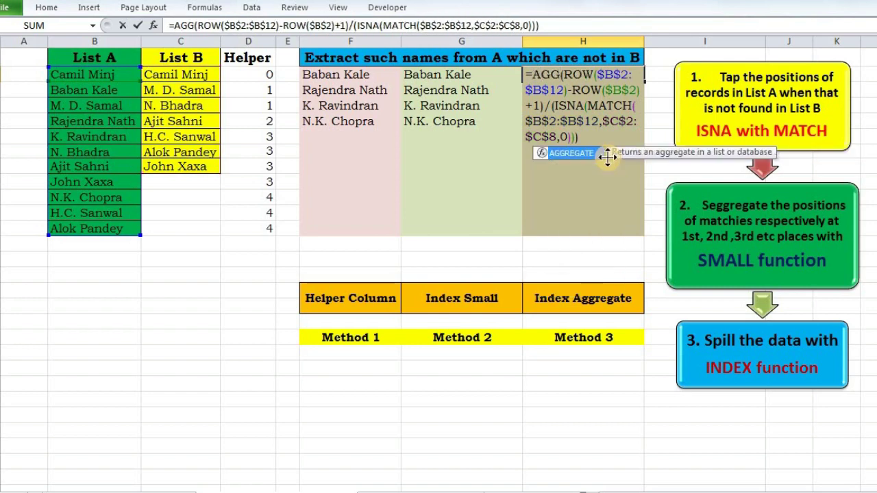
key("Tab")
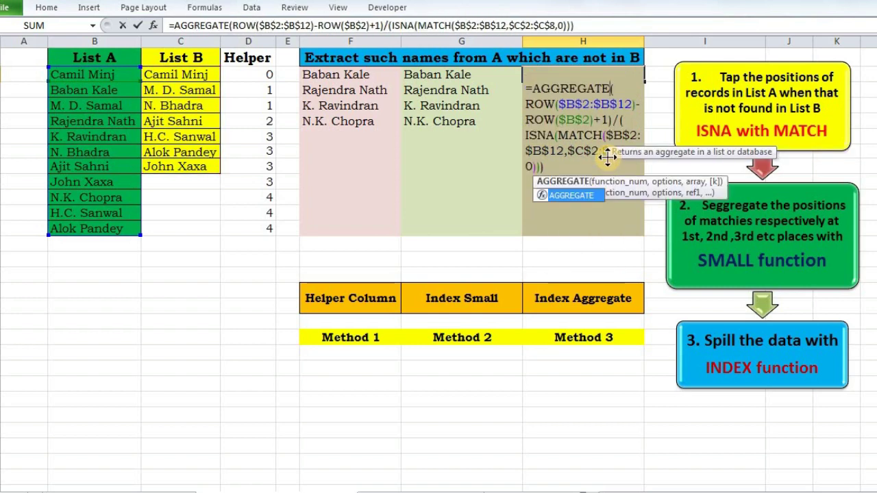
type("(")
key("Down")
key("Down")
key("Down")
key("Down")
key("Down")
key("Down")
key("Down")
key("Down")
key("Down")
key("Down")
key("Down")
key("Down")
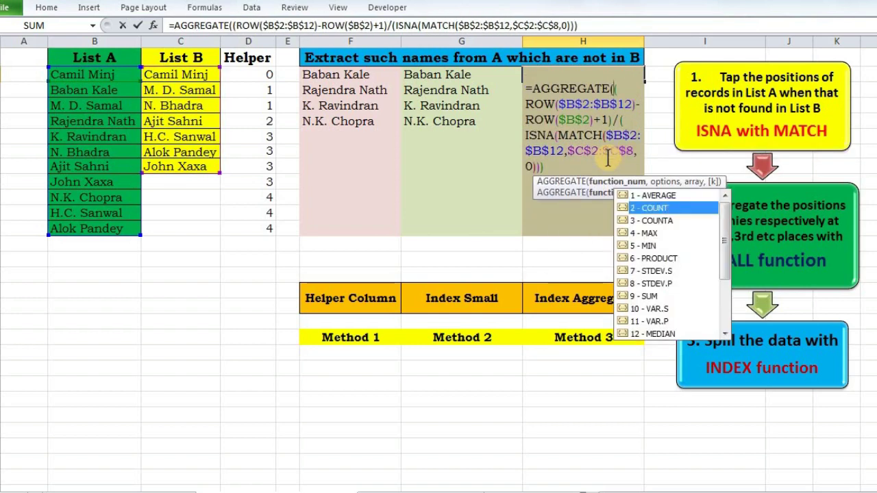
key("Down")
key("Down")
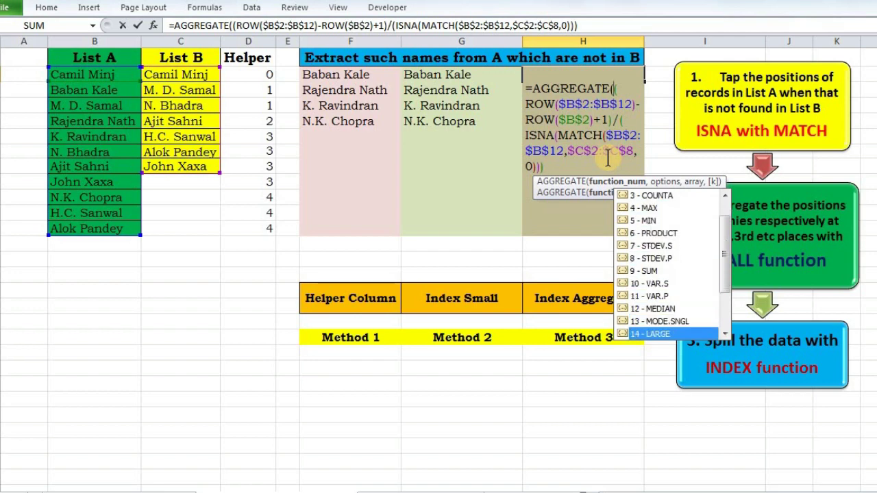
key("Tab")
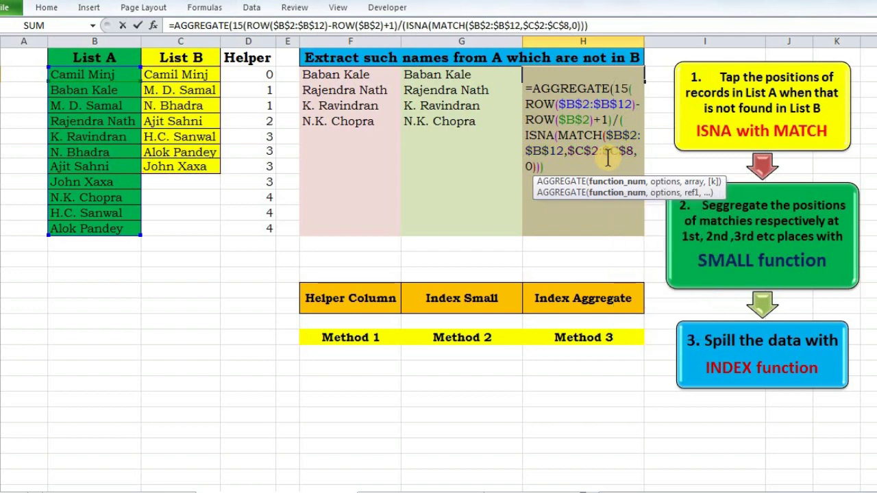
Step: Set the AGGREGATE options argument to 6 - Ignore error values, making the division expression the array argument
type(",")
key("Down")
key("Down")
key("Down")
key("Down")
key("Down")
key("Down")
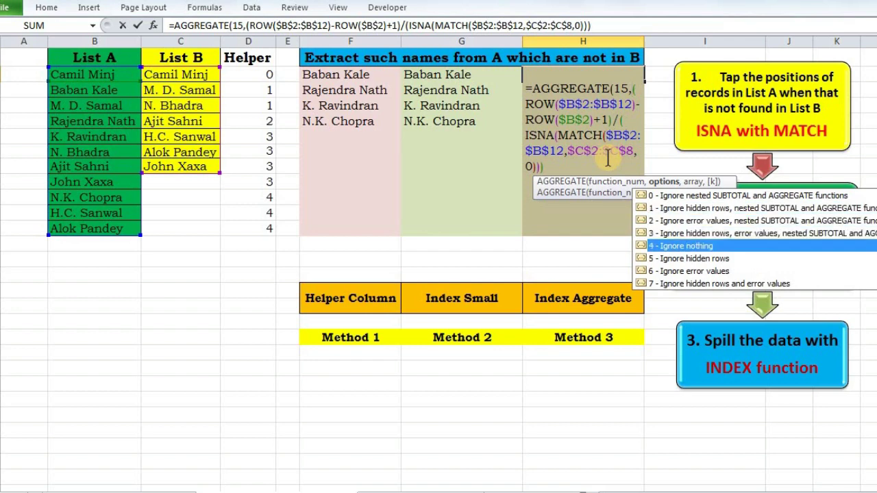
key("Tab")
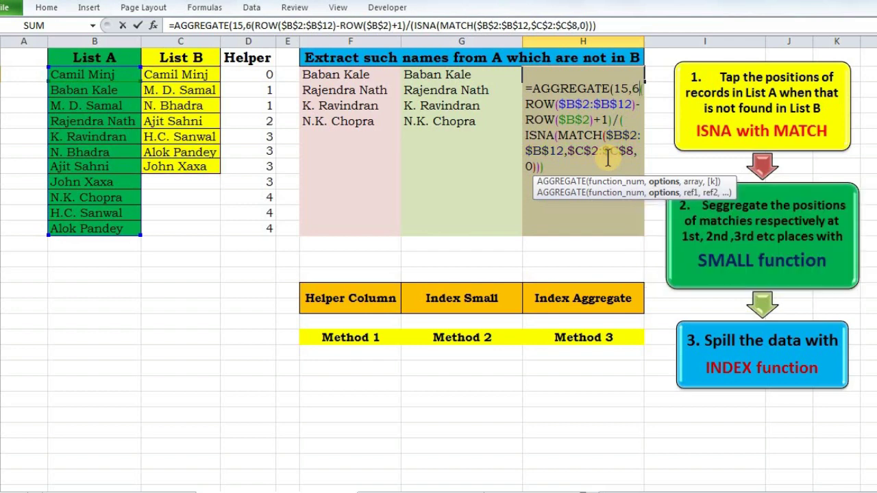
type(",")
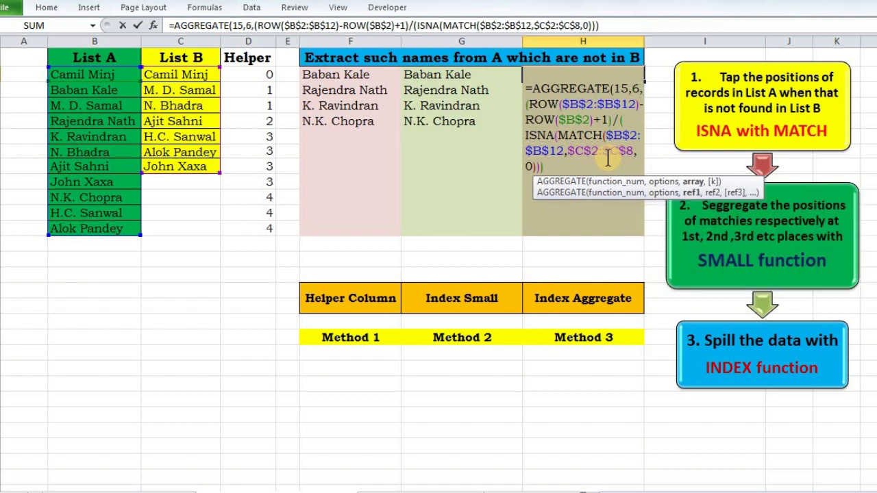
Step: Evaluate the AGGREGATE array argument in place to preview its values, and restore the formula text
left_click(691, 182)
key("F9")
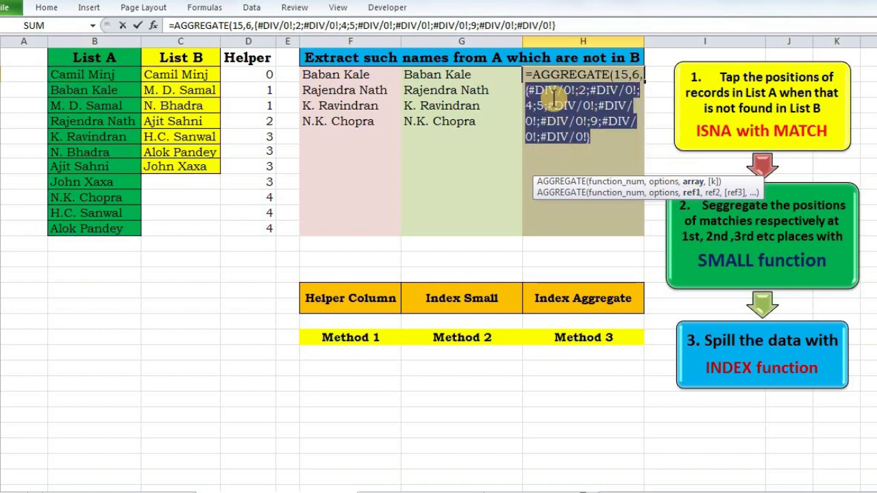
key("ctrl+z")
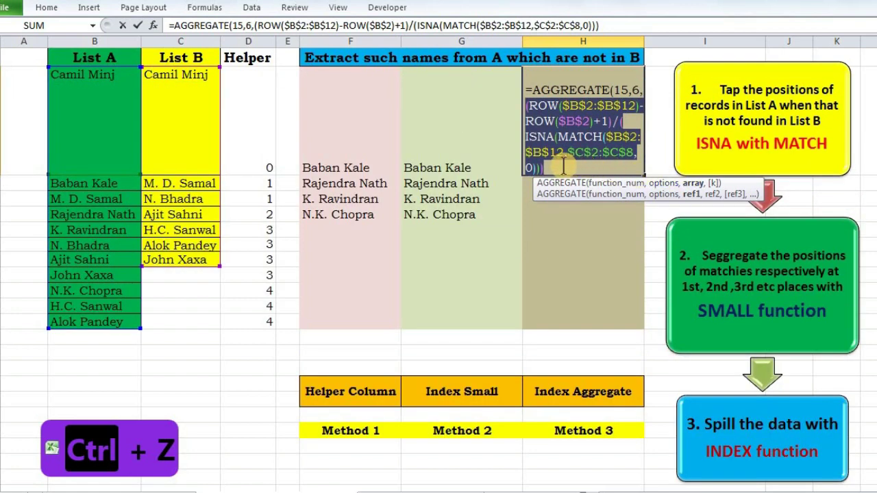
Step: Add ROWS($H$2:H2) as the k argument of the AGGREGATE formula in H2 and close the function
left_click(561, 166)
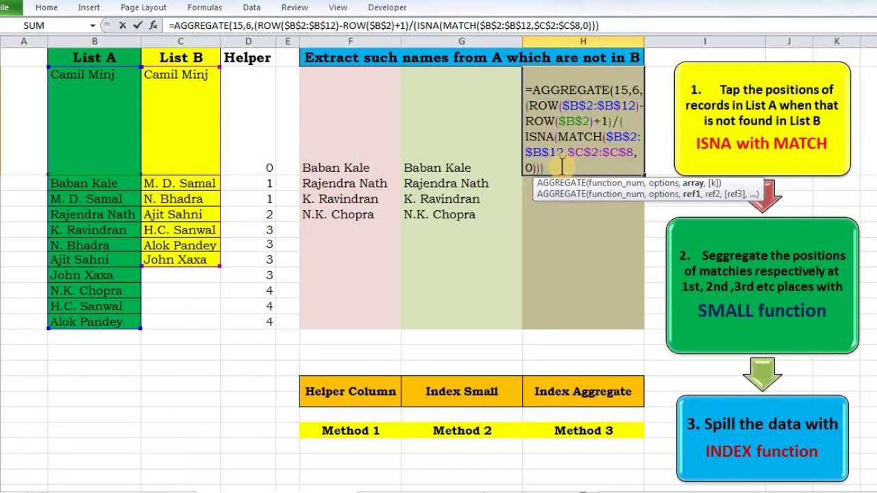
type(",")
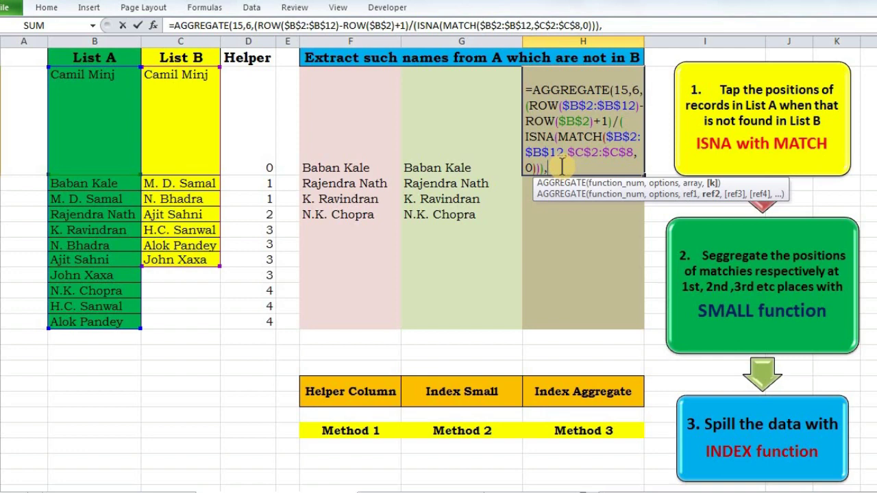
type("ROWS")
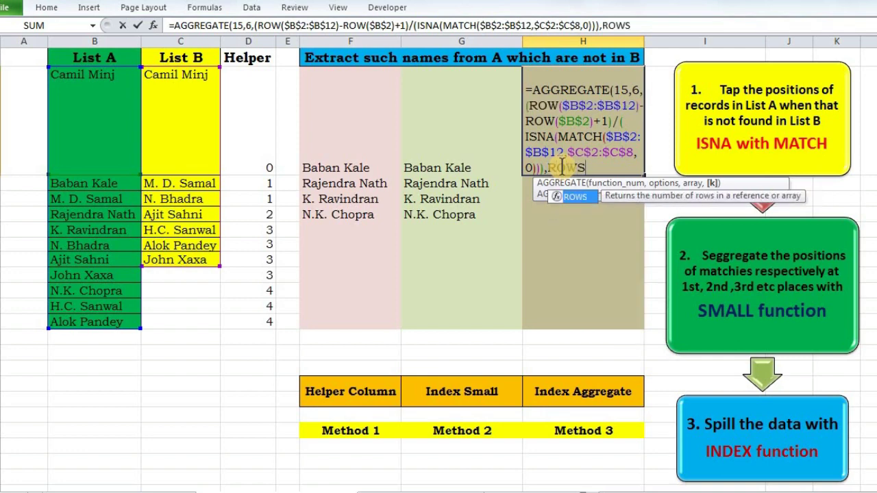
type("(")
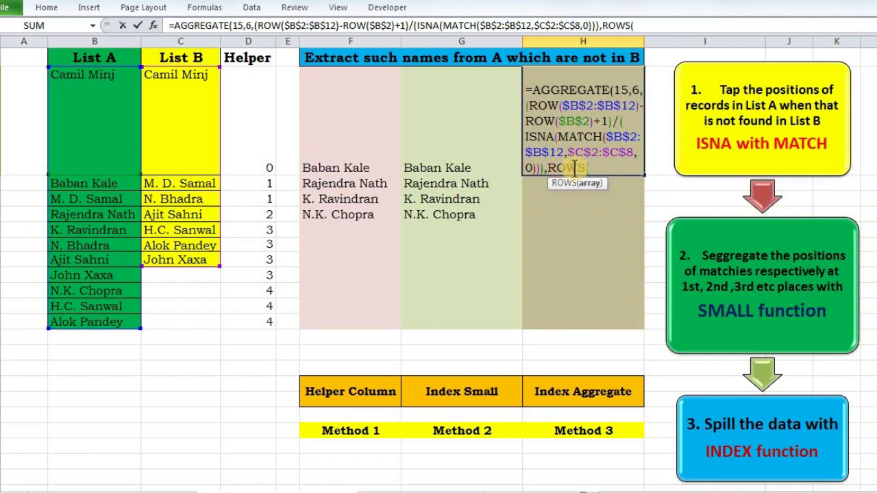
type("H2")
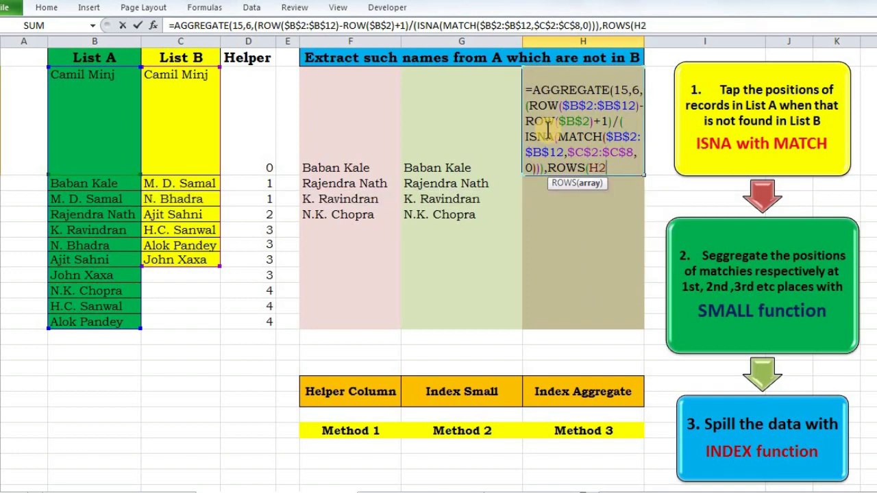
key("F4")
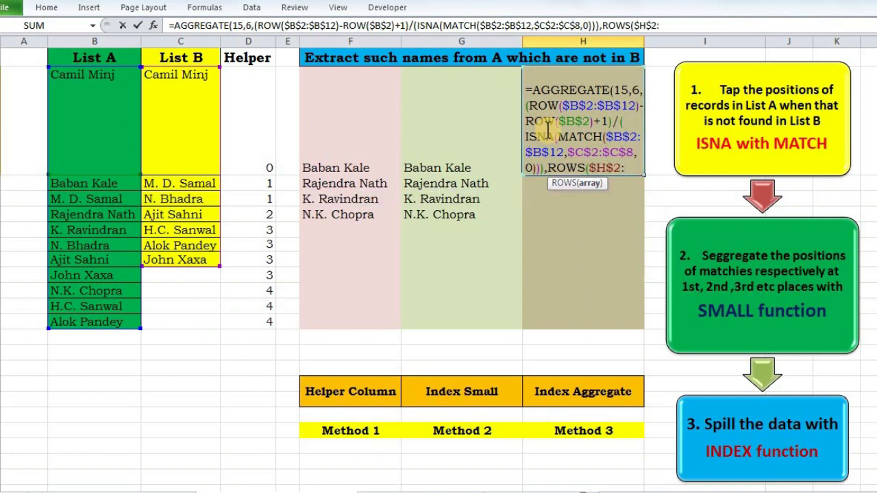
type("H2)")
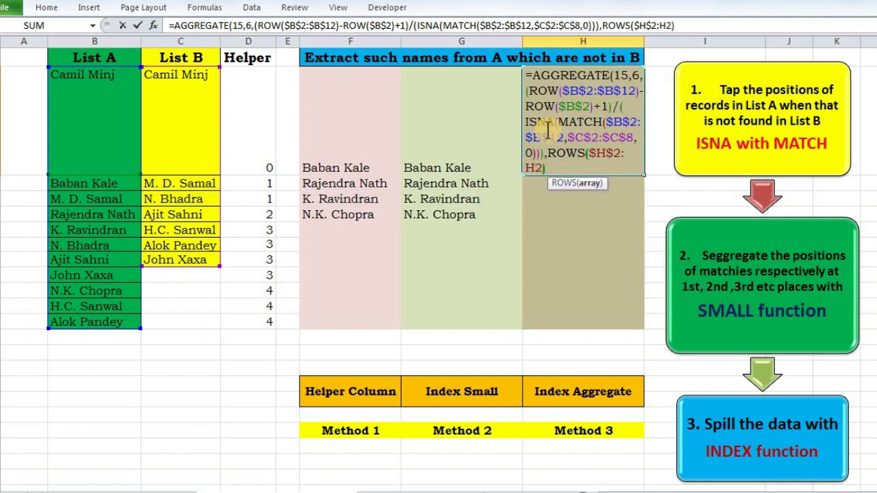
type(")")
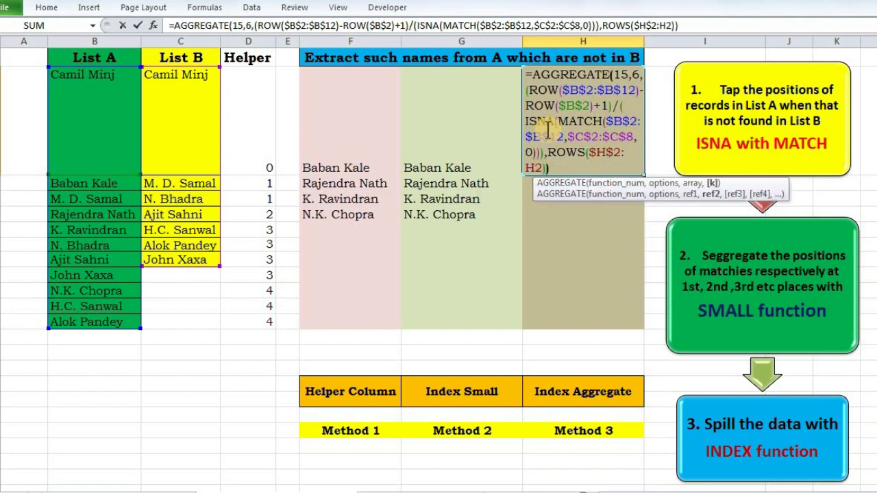
Step: Evaluate the entire AGGREGATE formula in H2 in place to preview its result, and restore the formula text
left_click_drag(525, 74, 567, 175)
key("F9")
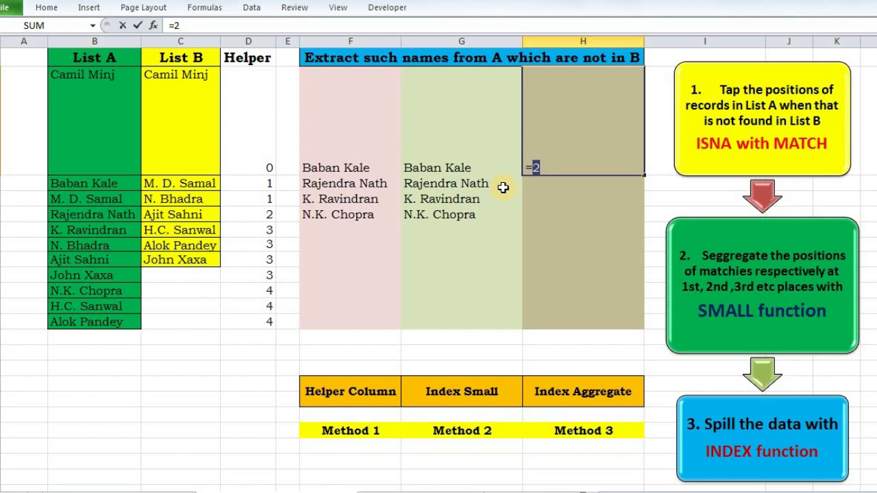
key("ctrl+z")
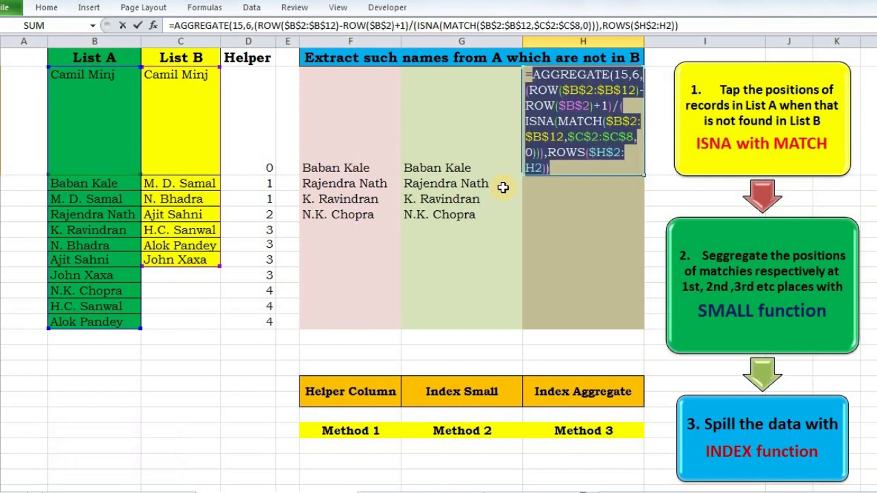
Step: Commit the AGGREGATE formula in H2 and fill it down to H12 to list the unmatched positions
key("Return")
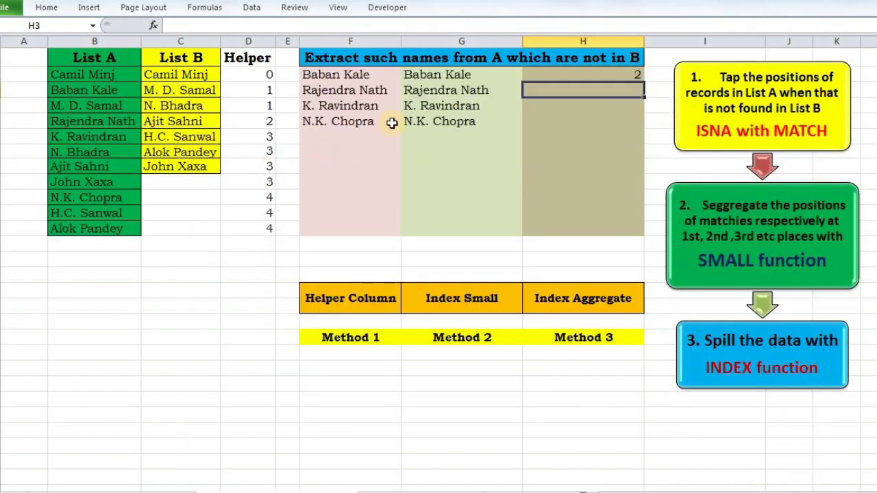
left_click(587, 78)
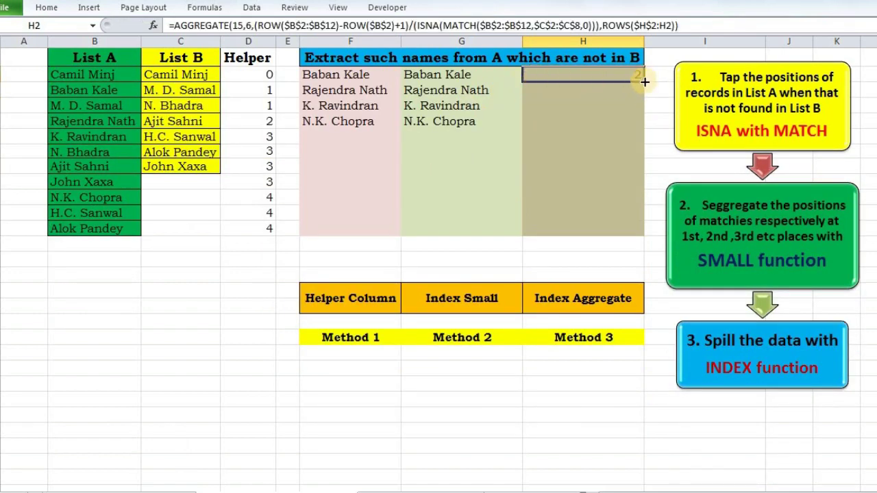
left_click_drag(642, 81, 641, 235)
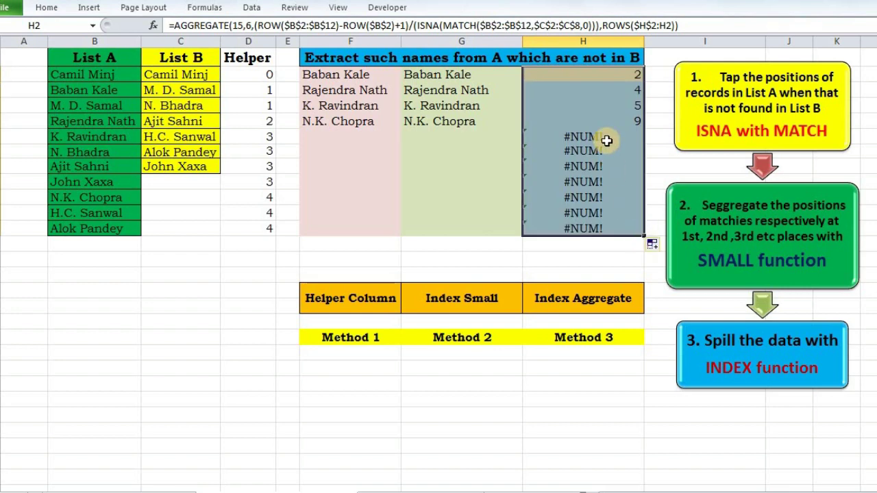
Step: Wrap the AGGREGATE formula in H2 in INDEX, with $B$2:$B$12 as the array and AGGREGATE as the row number
double_click(563, 71)
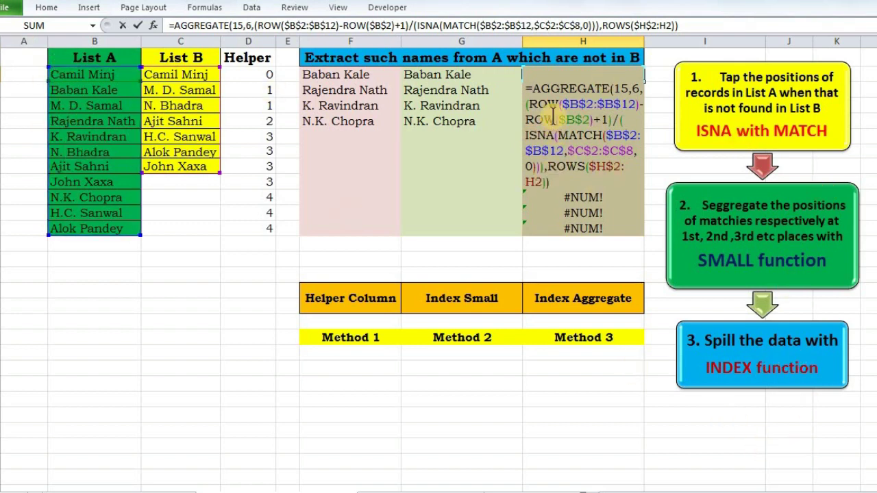
type("INDE")
key("Tab")
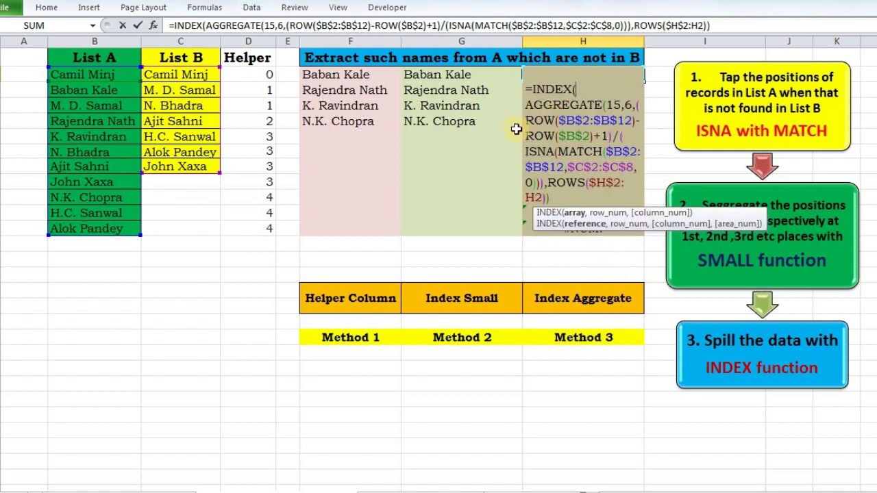
left_click(90, 73)
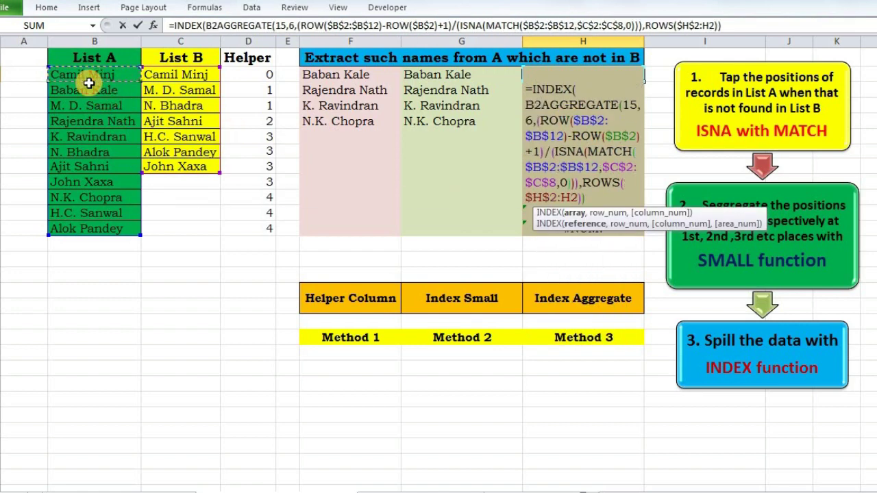
key("ctrl+shift+Down")
key("F4")
type(",0")
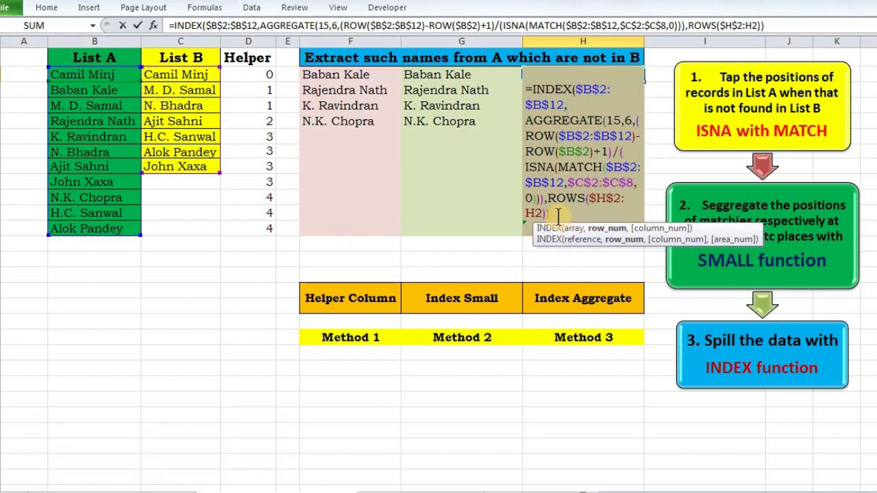
type(")")
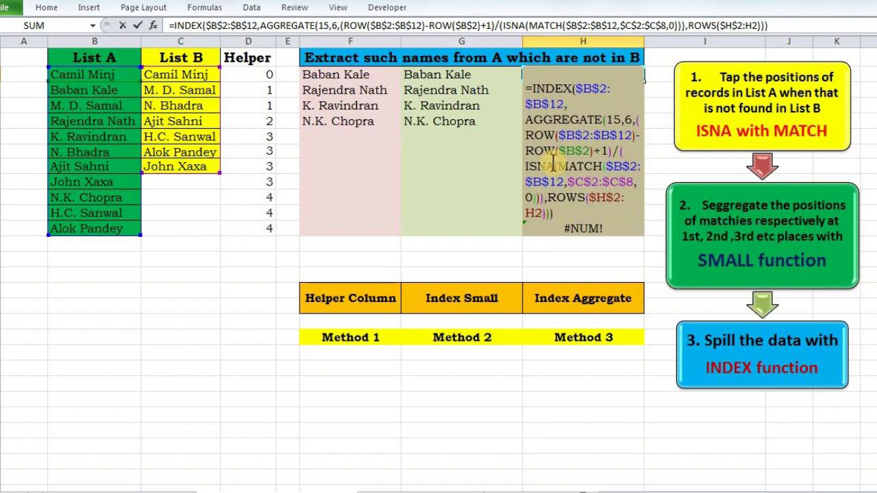
Step: Enclose the INDEX formula in H2 in IFERROR with "" as the value if error, and commit it
left_click(533, 88)
left_click(542, 96)
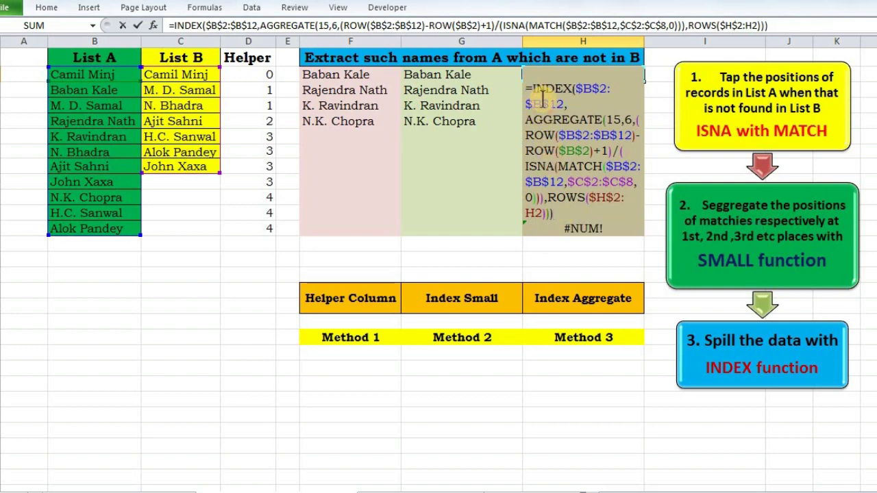
type("IFE")
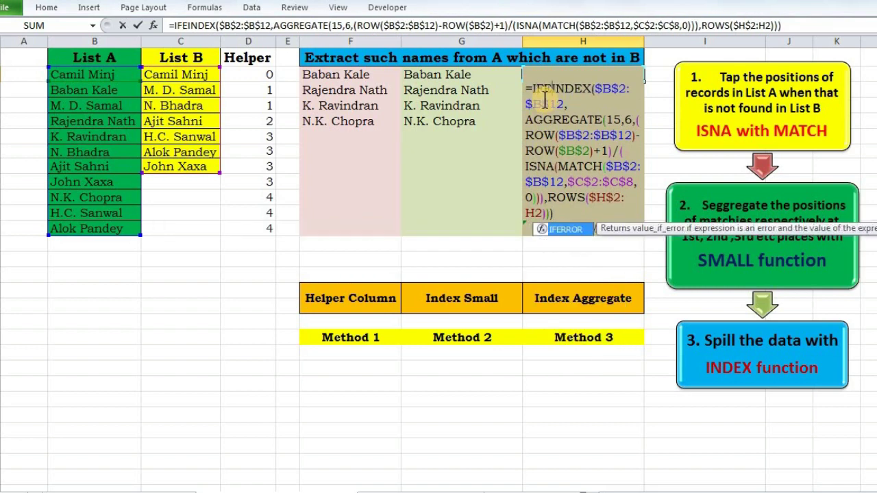
key("Tab")
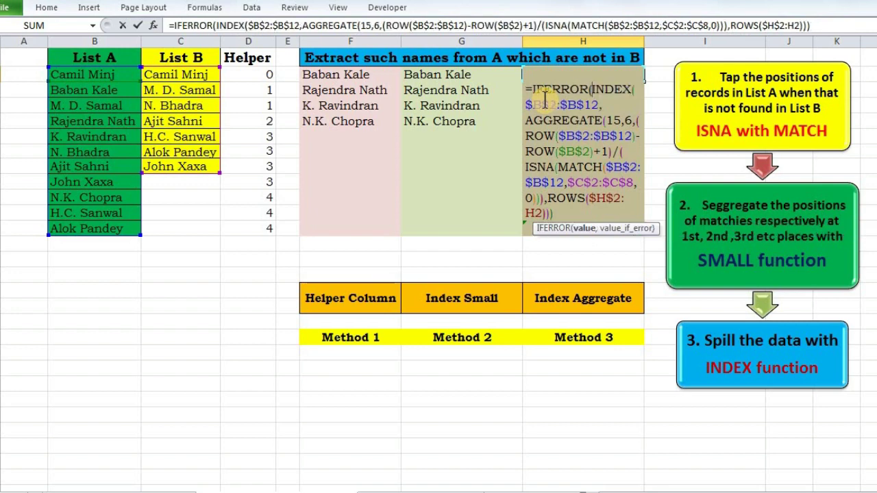
left_click(566, 212)
type(",")
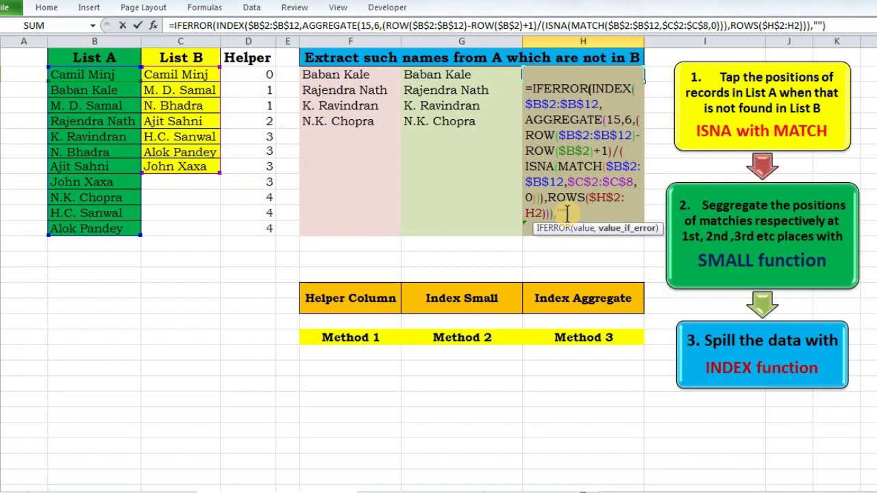
type("\"\")")
key("Return")
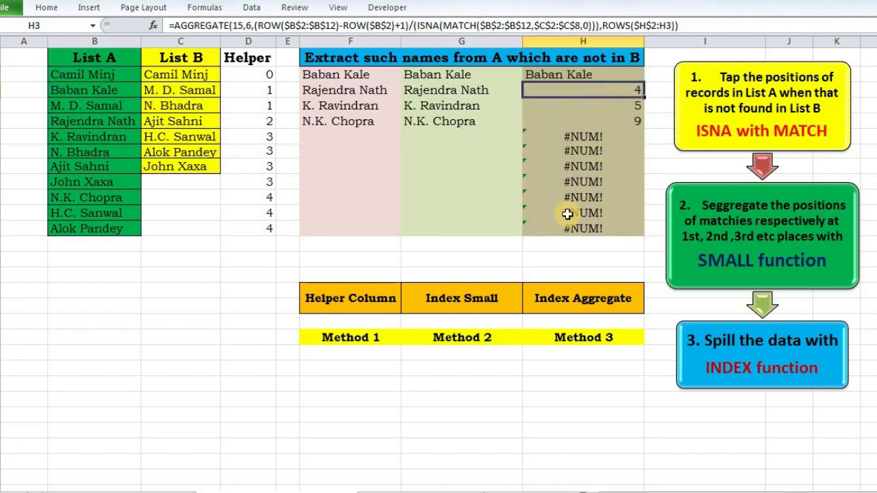
Step: Fill the completed IFERROR INDEX AGGREGATE formula from H2 down to H12
left_click(632, 75)
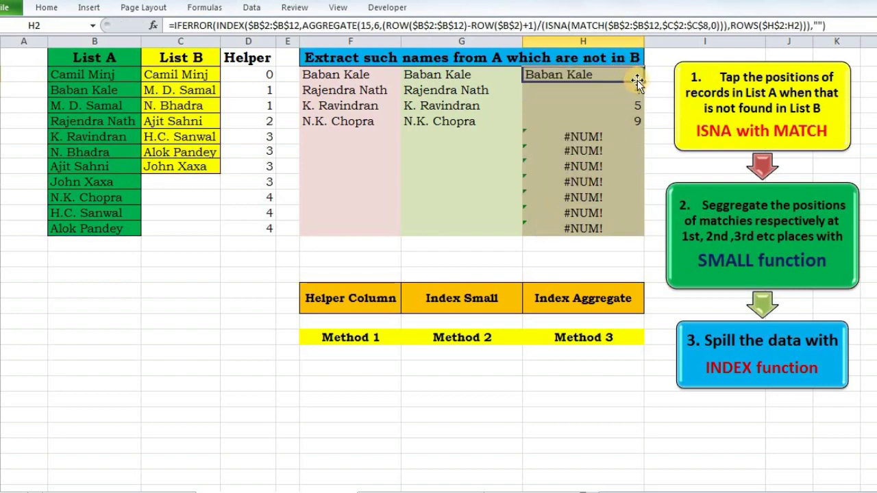
left_click_drag(644, 80, 638, 233)
left_click(453, 165)
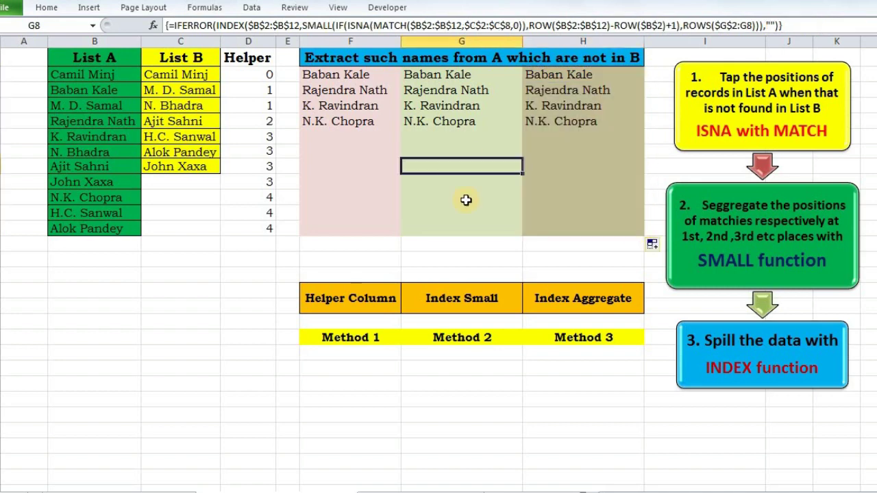